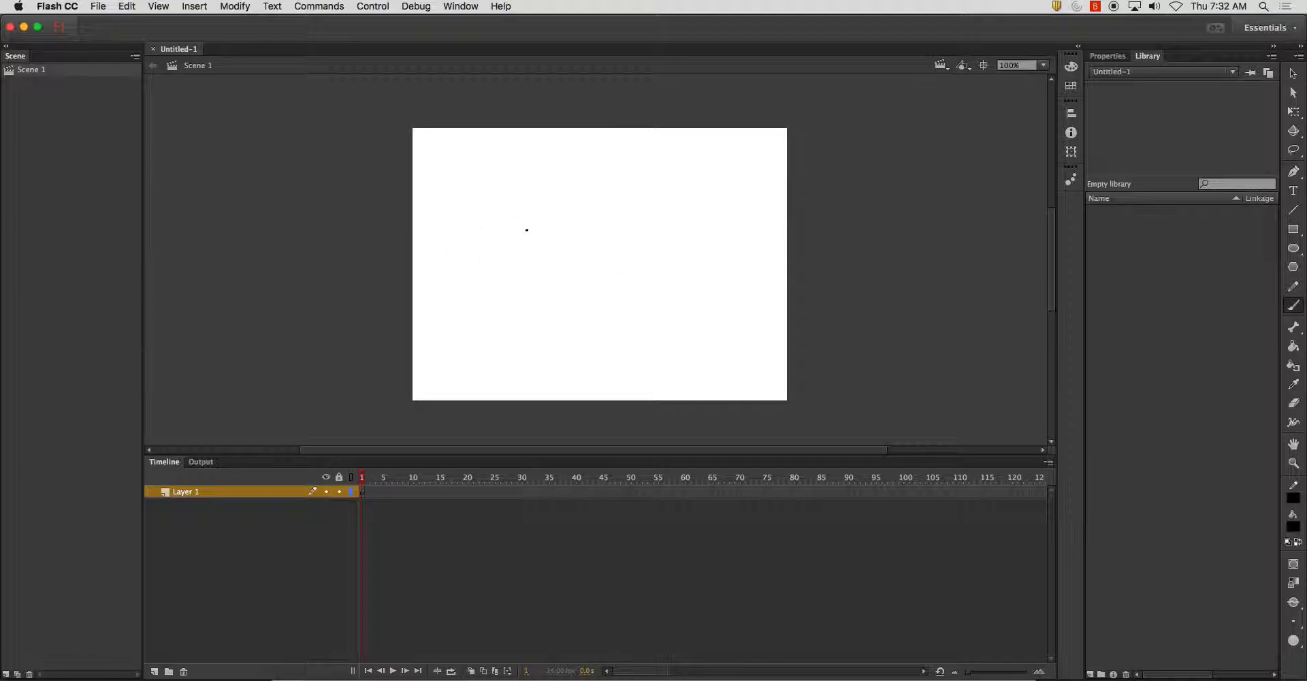
Step: Brush a circle on the left half of the stage in frame 1 and add a blank frame 2
{"action": "mouse_move", "coordinate": [528, 226]}
{"action": "left_mouse_down"}
{"action": "mouse_move", "coordinate": [485, 235]}
{"action": "mouse_move", "coordinate": [533, 285]}
{"action": "mouse_move", "coordinate": [530, 222]}
{"action": "left_mouse_up"}
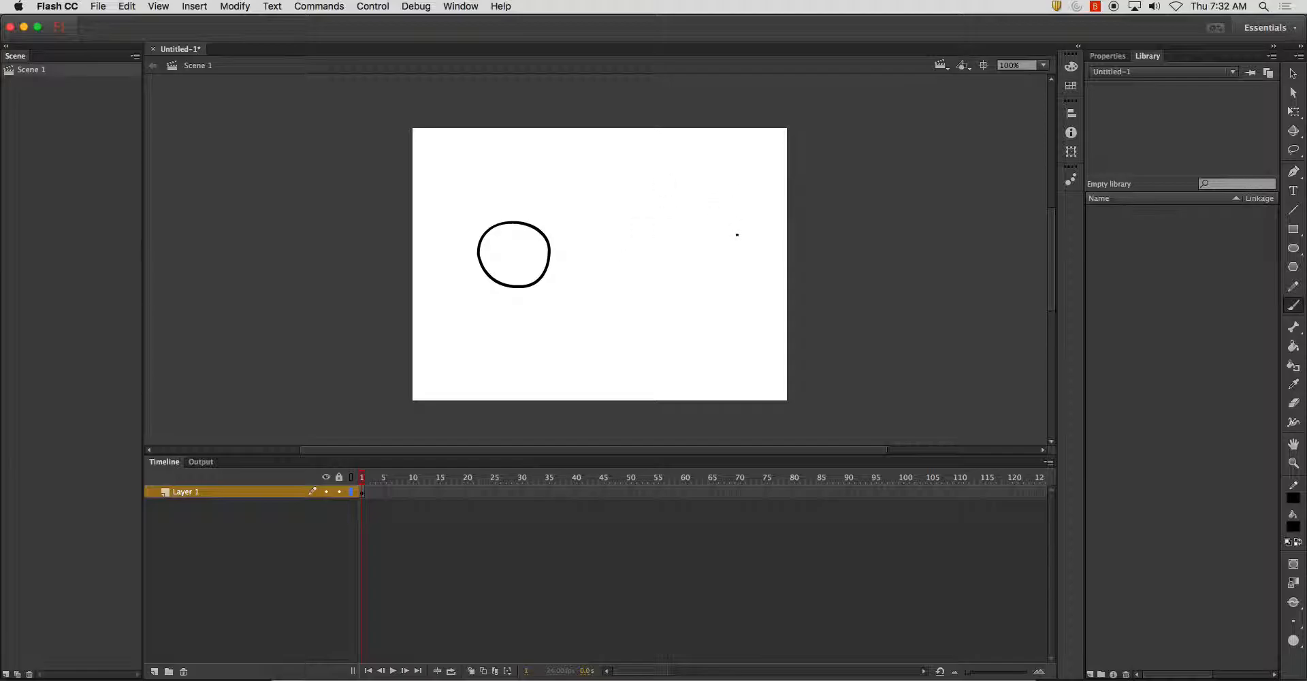
{"action": "mouse_move", "coordinate": [700, 230]}
{"action": "left_mouse_down"}
{"action": "mouse_move", "coordinate": [666, 275]}
{"action": "mouse_move", "coordinate": [683, 296]}
{"action": "left_mouse_up"}
{"action": "key", "text": "super+z"}
{"action": "key", "text": "period"}
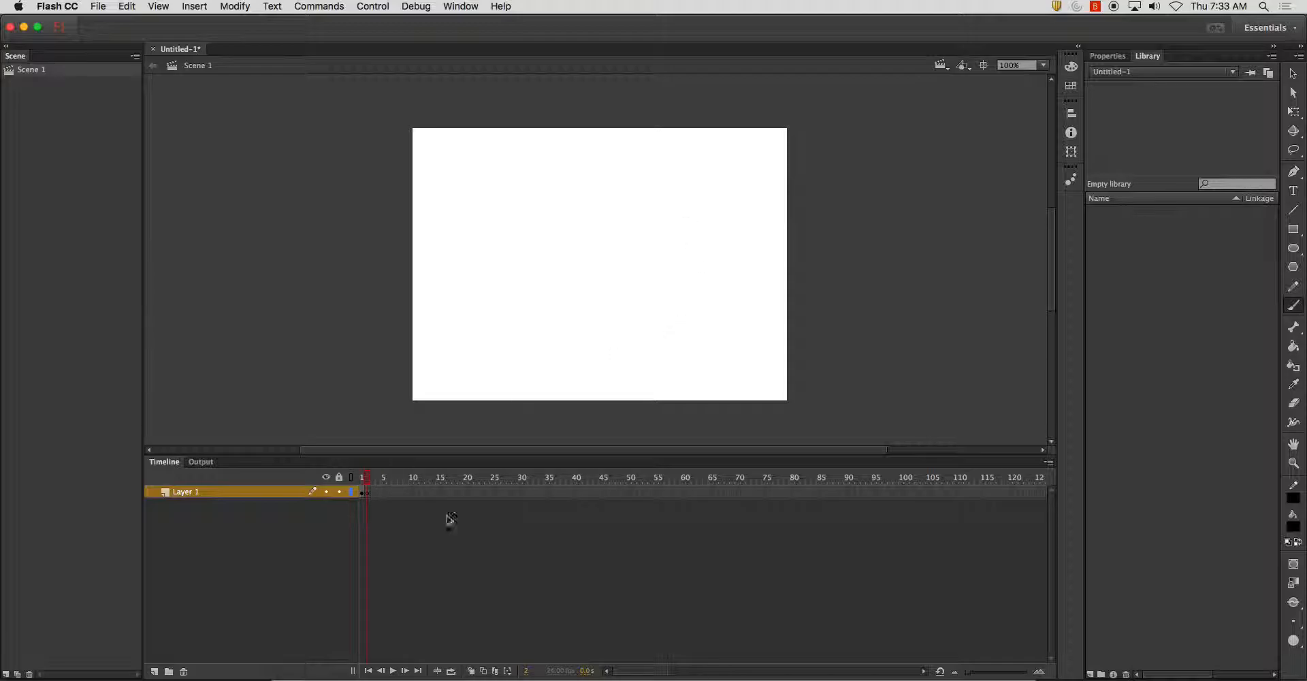
Step: With onion skinning on, brush a circle on the right in frame 2 and one further in from the left in frame 3
{"action": "left_click", "coordinate": [470, 671]}
{"action": "mouse_move", "coordinate": [712, 229]}
{"action": "left_mouse_down"}
{"action": "mouse_move", "coordinate": [668, 248]}
{"action": "mouse_move", "coordinate": [666, 286]}
{"action": "mouse_move", "coordinate": [728, 285]}
{"action": "mouse_move", "coordinate": [732, 252]}
{"action": "mouse_move", "coordinate": [712, 229]}
{"action": "left_mouse_up"}
{"action": "key", "text": "period"}
{"action": "mouse_move", "coordinate": [588, 172]}
{"action": "left_mouse_down"}
{"action": "mouse_move", "coordinate": [564, 213]}
{"action": "mouse_move", "coordinate": [548, 202]}
{"action": "mouse_move", "coordinate": [523, 231]}
{"action": "mouse_move", "coordinate": [548, 256]}
{"action": "mouse_move", "coordinate": [582, 249]}
{"action": "mouse_move", "coordinate": [590, 216]}
{"action": "mouse_move", "coordinate": [543, 201]}
{"action": "left_mouse_up"}
{"action": "key", "text": "super+z"}
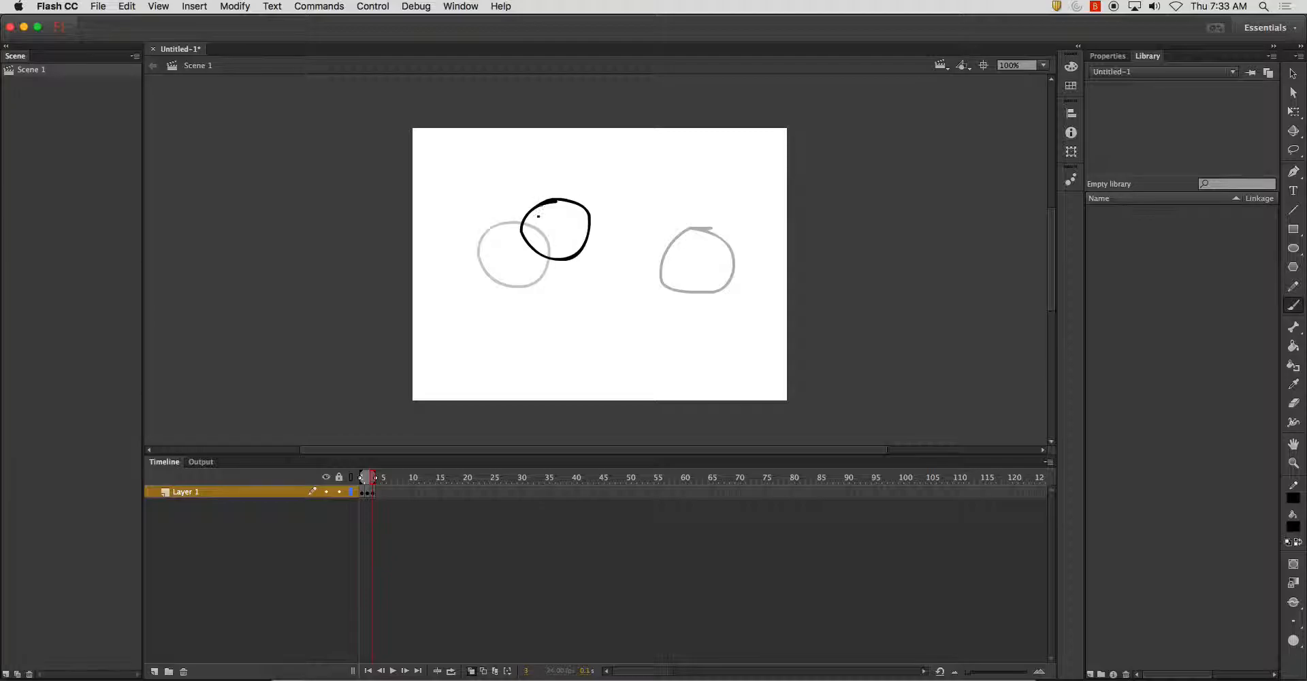
Step: Add blank keyframes at frames 4 to 6 and brush a circle in each, alternating right and left and moving closer together
{"action": "key", "text": "F7"}
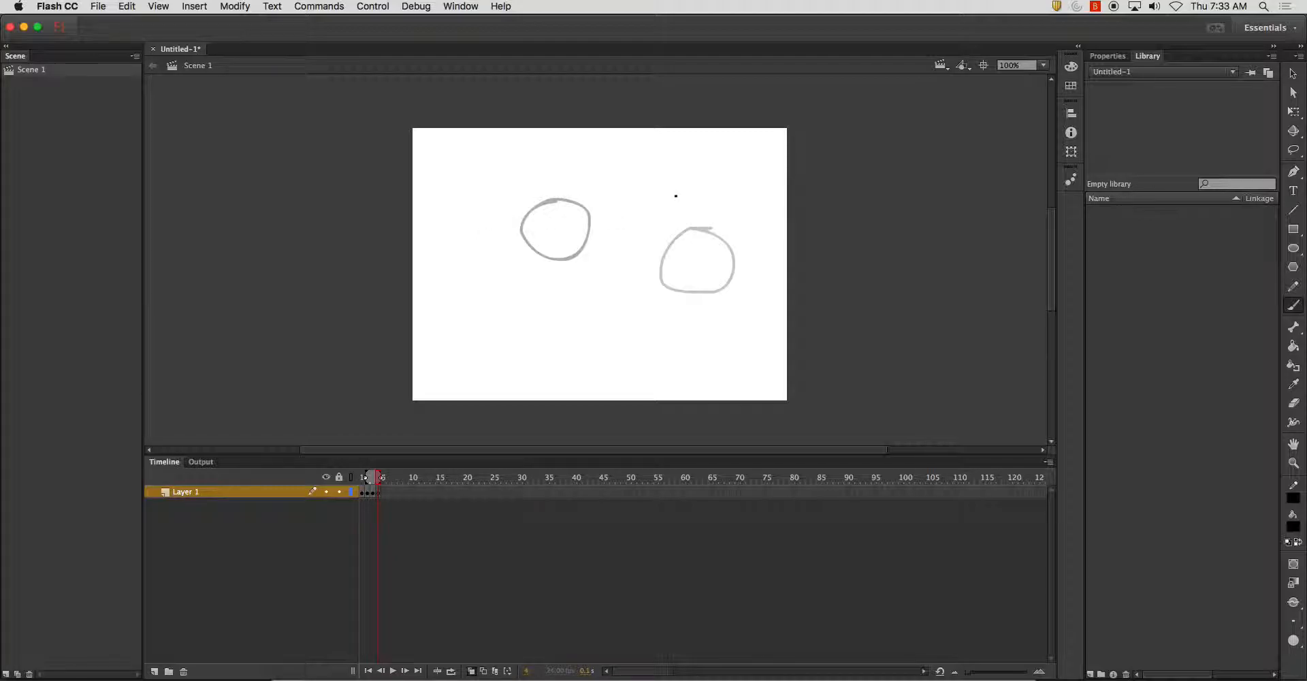
{"action": "mouse_move", "coordinate": [667, 201]}
{"action": "left_mouse_down"}
{"action": "mouse_move", "coordinate": [626, 235]}
{"action": "mouse_move", "coordinate": [661, 266]}
{"action": "mouse_move", "coordinate": [700, 245]}
{"action": "mouse_move", "coordinate": [695, 216]}
{"action": "mouse_move", "coordinate": [652, 199]}
{"action": "left_mouse_up"}
{"action": "key", "text": "F7"}
{"action": "mouse_move", "coordinate": [542, 201]}
{"action": "left_mouse_down"}
{"action": "mouse_move", "coordinate": [544, 246]}
{"action": "mouse_move", "coordinate": [575, 255]}
{"action": "mouse_move", "coordinate": [593, 230]}
{"action": "mouse_move", "coordinate": [581, 196]}
{"action": "mouse_move", "coordinate": [554, 205]}
{"action": "left_mouse_up"}
{"action": "key", "text": "F7"}
{"action": "mouse_move", "coordinate": [647, 188]}
{"action": "left_mouse_down"}
{"action": "mouse_move", "coordinate": [623, 244]}
{"action": "mouse_move", "coordinate": [648, 256]}
{"action": "mouse_move", "coordinate": [672, 246]}
{"action": "mouse_move", "coordinate": [669, 199]}
{"action": "mouse_move", "coordinate": [654, 188]}
{"action": "mouse_move", "coordinate": [570, 192]}
{"action": "mouse_move", "coordinate": [564, 240]}
{"action": "mouse_move", "coordinate": [587, 249]}
{"action": "mouse_move", "coordinate": [610, 222]}
{"action": "mouse_move", "coordinate": [603, 190]}
{"action": "mouse_move", "coordinate": [580, 180]}
{"action": "mouse_move", "coordinate": [633, 182]}
{"action": "mouse_move", "coordinate": [611, 234]}
{"action": "mouse_move", "coordinate": [626, 247]}
{"action": "mouse_move", "coordinate": [663, 231]}
{"action": "mouse_move", "coordinate": [669, 191]}
{"action": "mouse_move", "coordinate": [652, 180]}
{"action": "mouse_move", "coordinate": [582, 192]}
{"action": "mouse_move", "coordinate": [574, 233]}
{"action": "mouse_move", "coordinate": [593, 247]}
{"action": "mouse_move", "coordinate": [617, 239]}
{"action": "mouse_move", "coordinate": [625, 196]}
{"action": "mouse_move", "coordinate": [593, 177]}
{"action": "mouse_move", "coordinate": [632, 170]}
{"action": "mouse_move", "coordinate": [608, 190]}
{"action": "mouse_move", "coordinate": [605, 238]}
{"action": "mouse_move", "coordinate": [624, 248]}
{"action": "mouse_move", "coordinate": [654, 223]}
{"action": "mouse_move", "coordinate": [653, 179]}
{"action": "mouse_move", "coordinate": [630, 168]}
{"action": "left_mouse_up"}
Step: Continue the stagger with blank keyframes at frames 7 to 13, brushing alternating circles that converge near the upper middle of the stage
{"action": "key", "text": "F7"}
{"action": "key", "text": "F7"}
{"action": "key", "text": "F7"}
{"action": "key", "text": "F7"}
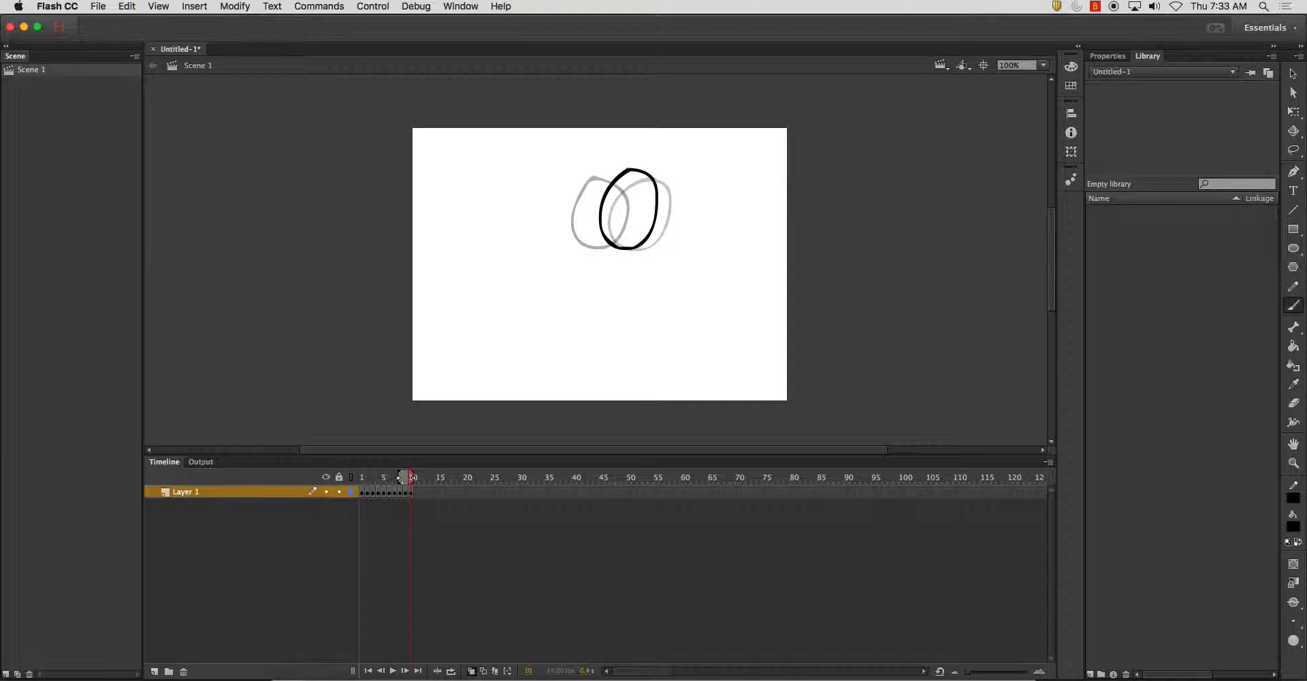
{"action": "key", "text": "F7"}
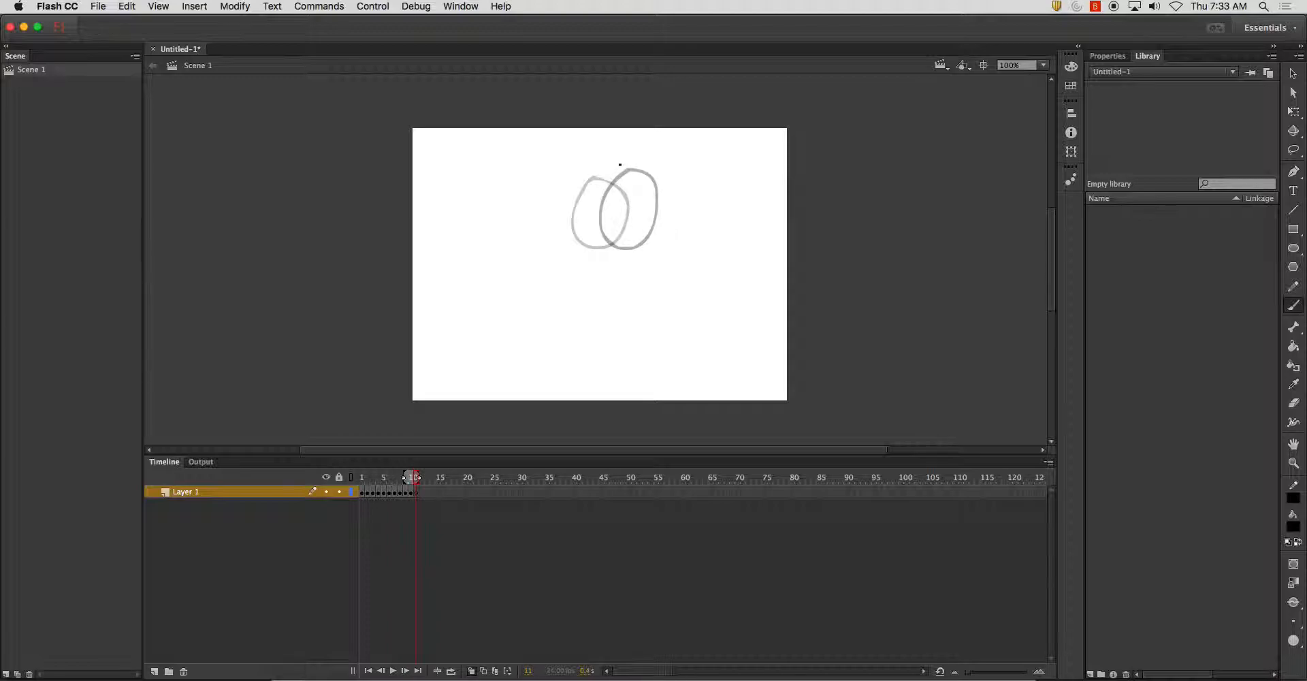
{"action": "mouse_move", "coordinate": [601, 238]}
{"action": "left_mouse_down"}
{"action": "mouse_move", "coordinate": [630, 205]}
{"action": "mouse_move", "coordinate": [616, 166]}
{"action": "mouse_move", "coordinate": [598, 196]}
{"action": "mouse_move", "coordinate": [598, 222]}
{"action": "mouse_move", "coordinate": [631, 235]}
{"action": "mouse_move", "coordinate": [643, 177]}
{"action": "mouse_move", "coordinate": [625, 173]}
{"action": "mouse_move", "coordinate": [589, 205]}
{"action": "mouse_move", "coordinate": [599, 235]}
{"action": "mouse_move", "coordinate": [613, 236]}
{"action": "mouse_move", "coordinate": [609, 169]}
{"action": "left_mouse_up"}
{"action": "key", "text": "F7"}
{"action": "key", "text": "F7"}
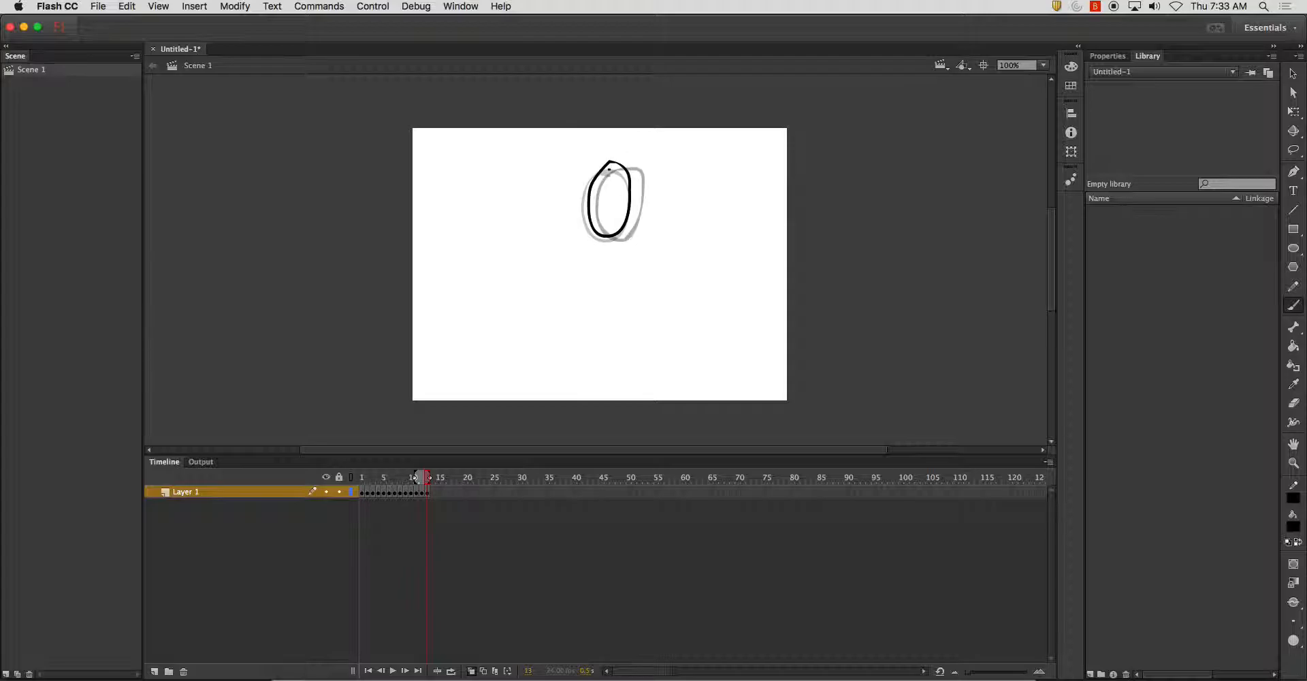
Step: Play the circle animation as a test movie and close the preview
{"action": "key", "text": "super+Return"}
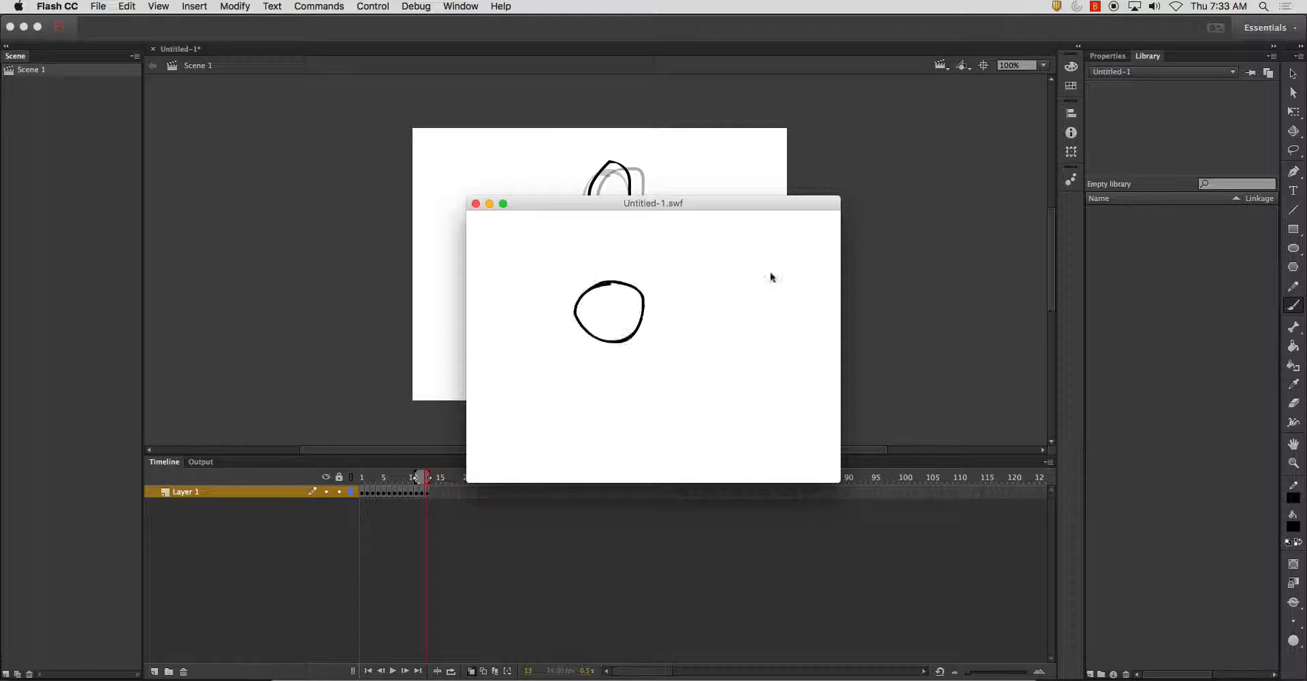
{"action": "left_click", "coordinate": [476, 203]}
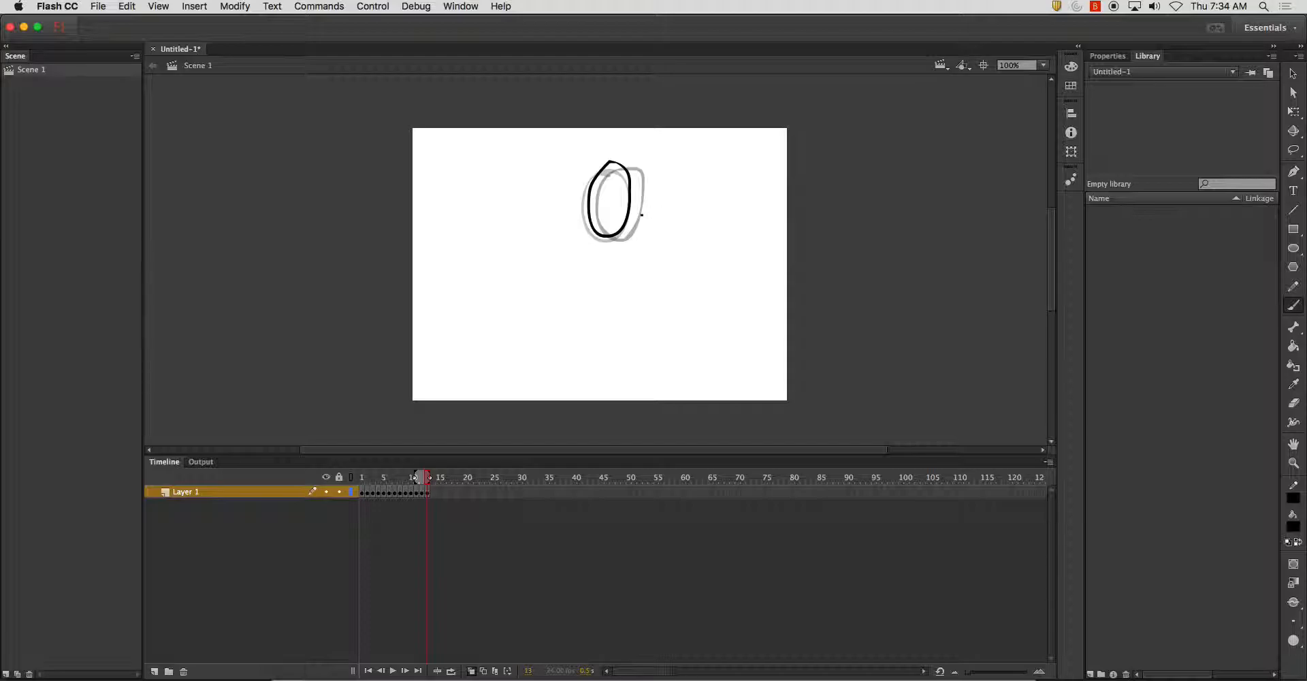
Step: Add a new layer and rename the layer holding the circles to "example circle stagger"
{"action": "key", "text": "v"}
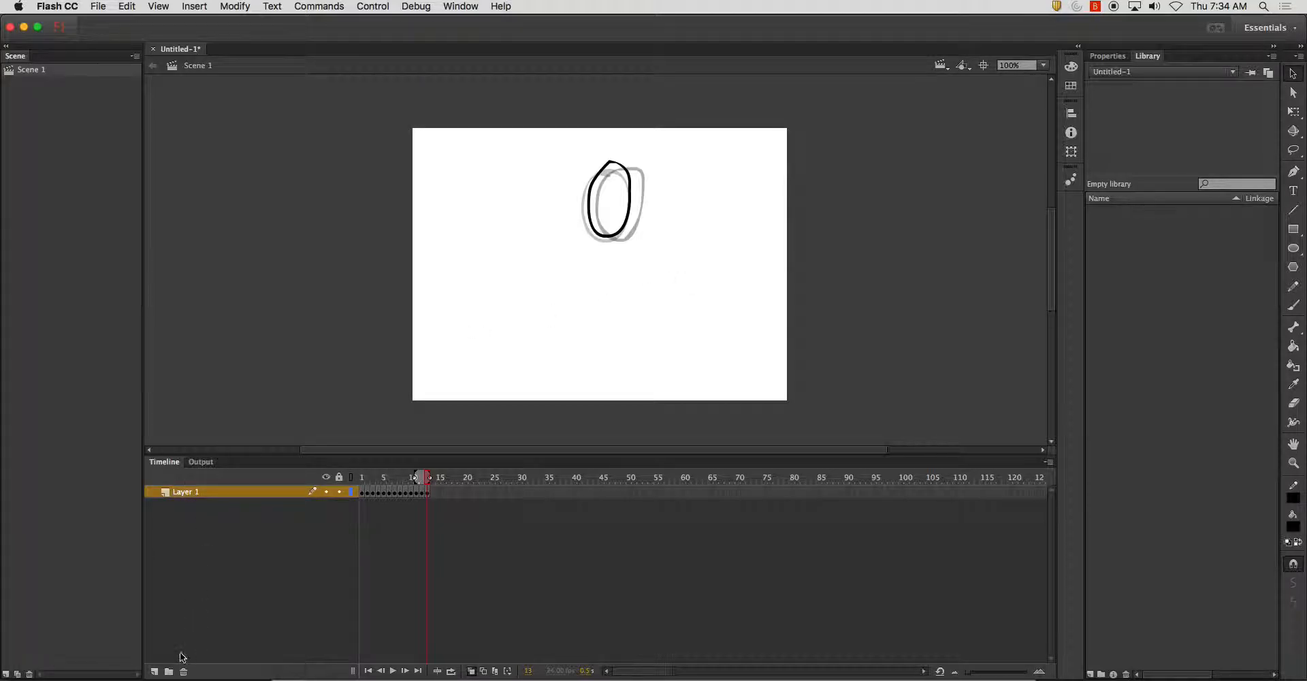
{"action": "left_click", "coordinate": [156, 671]}
{"action": "double_click", "coordinate": [194, 504]}
{"action": "type", "text": "example c"}
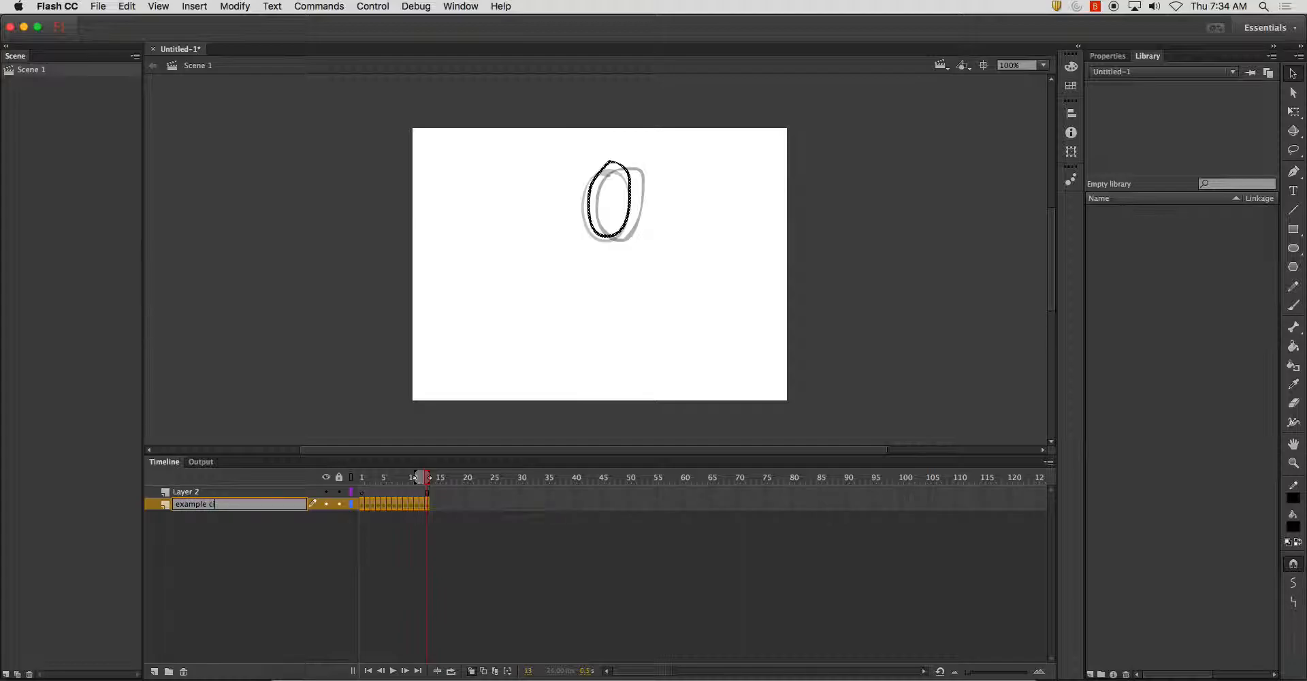
{"action": "type", "text": "ircle stagger"}
{"action": "key", "text": "Return"}
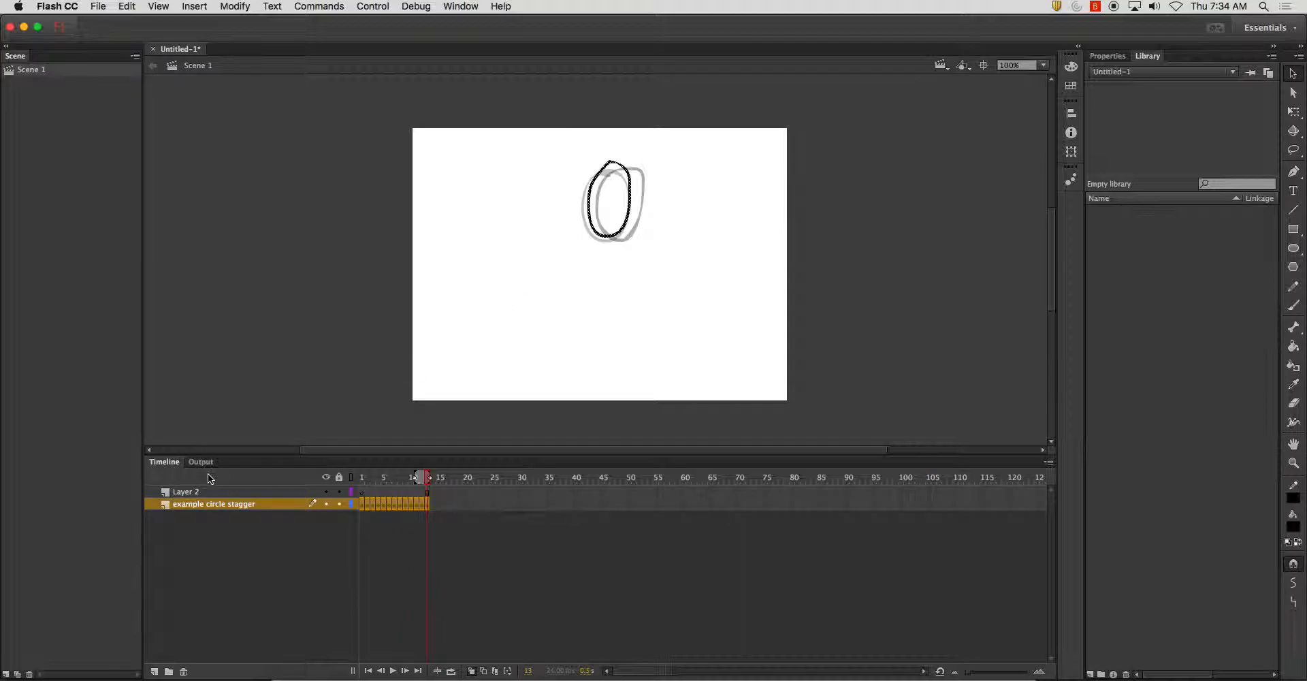
Step: Hide the example circle stagger layer and rename the empty layer above it to "Diving board"
{"action": "left_click", "coordinate": [326, 505]}
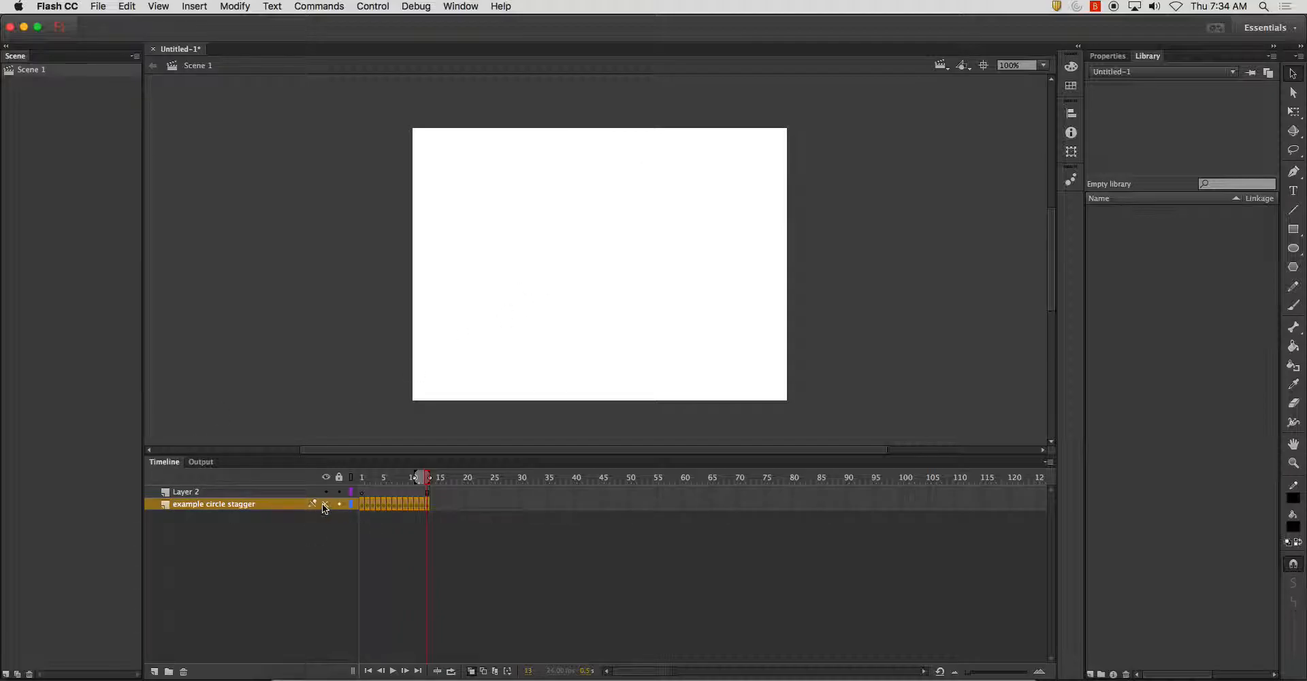
{"action": "double_click", "coordinate": [194, 491]}
{"action": "type", "text": "Di"}
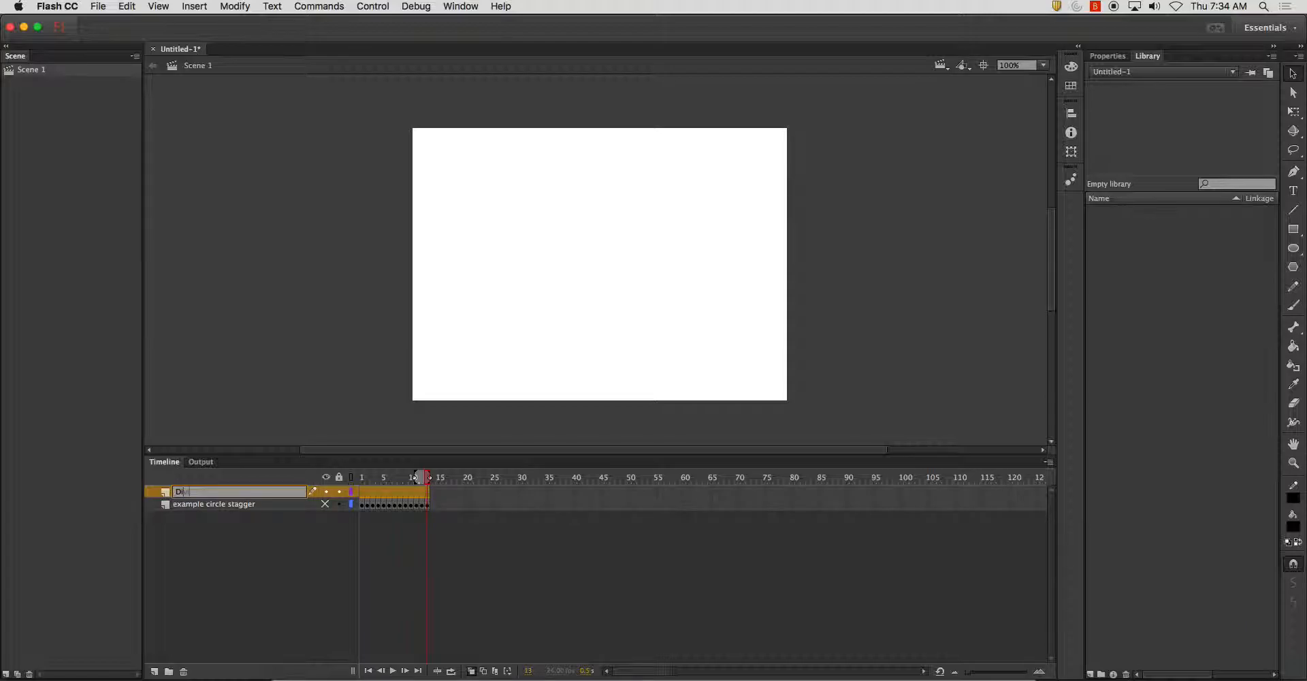
{"action": "type", "text": "ving board"}
{"action": "key", "text": "Return"}
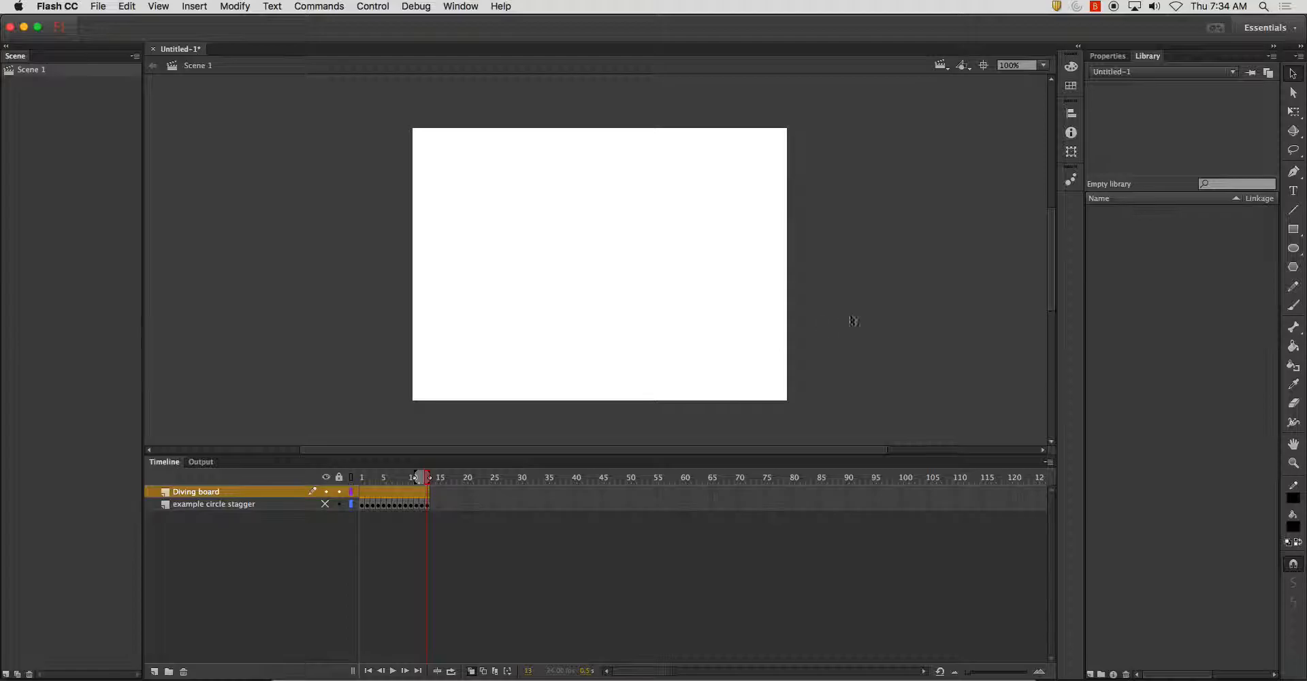
Step: On the Diving board layer, draw a horizontal line about 227 px long with a stroke of 5, right of the stage's centre
{"action": "left_click", "coordinate": [1292, 210]}
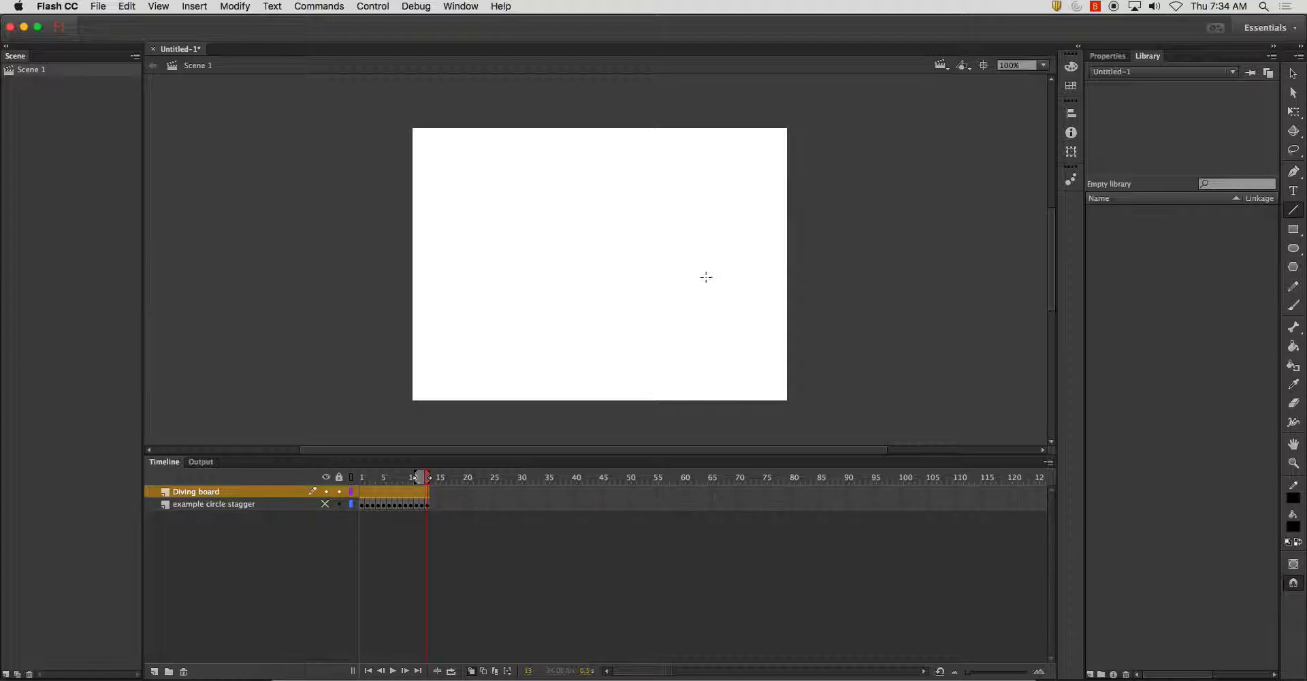
{"action": "left_click_drag", "start_coordinate": [711, 273], "coordinate": [630, 273]}
{"action": "key", "text": "super+z"}
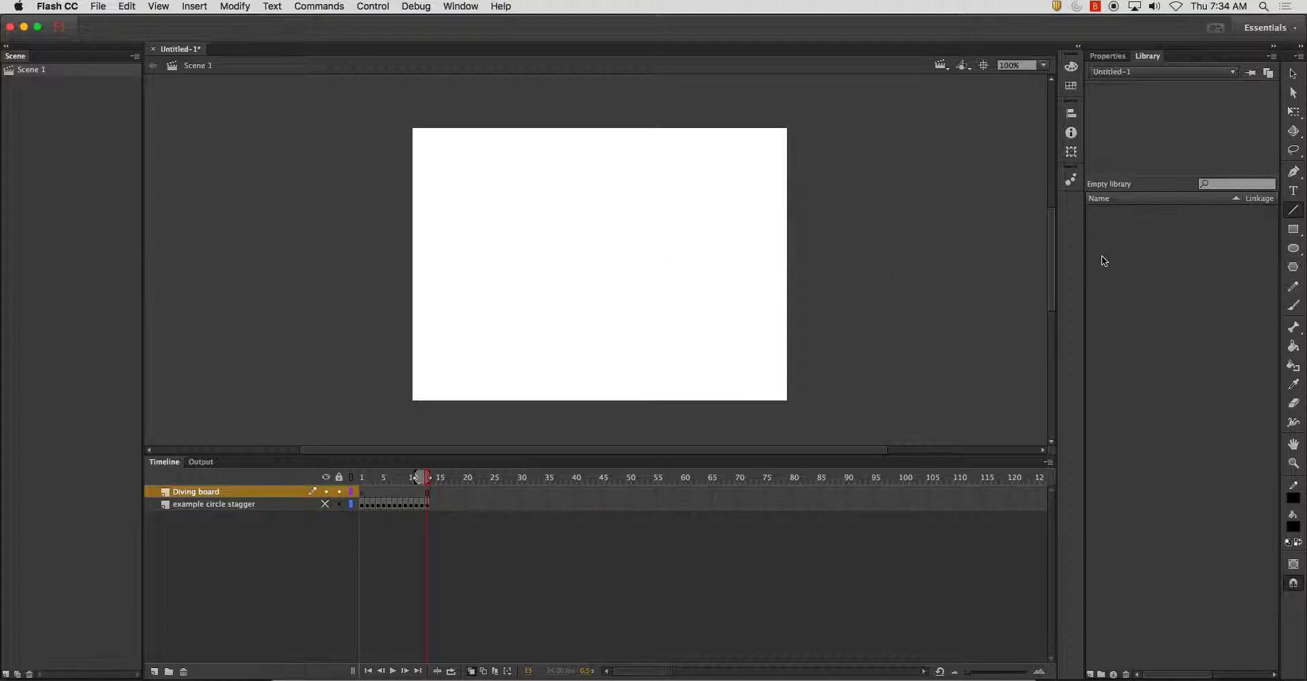
{"action": "left_click", "coordinate": [1106, 56]}
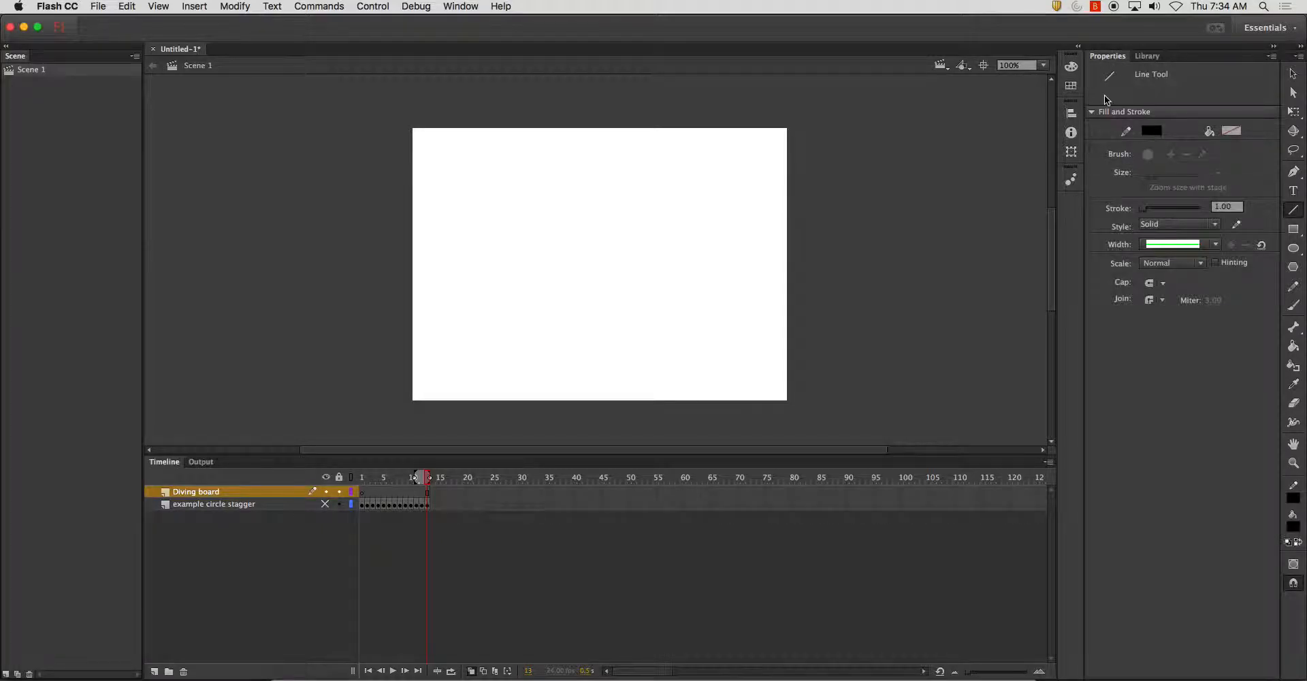
{"action": "left_click", "coordinate": [1229, 206]}
{"action": "type", "text": "5"}
{"action": "key", "text": "Return"}
{"action": "left_click_drag", "start_coordinate": [713, 276], "coordinate": [565, 276]}
Step: In frame 1, bend the line so its left end curves downward, and add a blank keyframe at frame 2
{"action": "left_click_drag", "start_coordinate": [395, 476], "coordinate": [361, 477]}
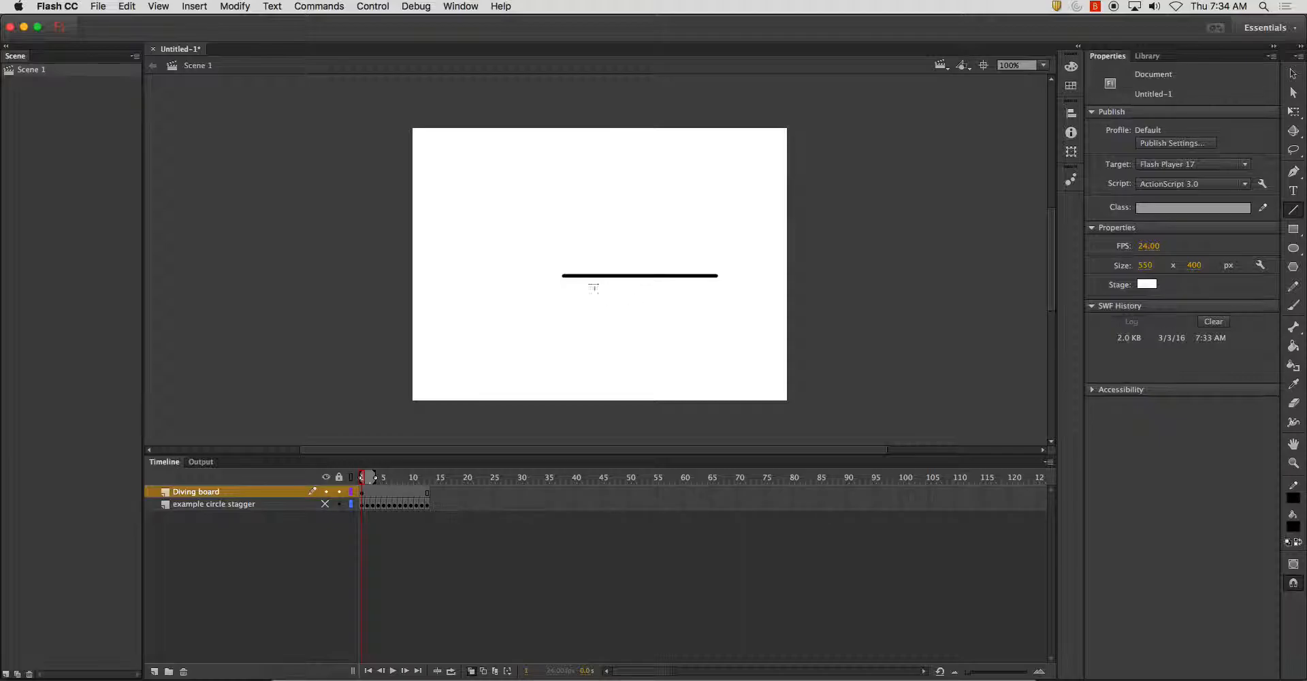
{"action": "key", "text": "v"}
{"action": "left_click_drag", "start_coordinate": [563, 279], "coordinate": [594, 295]}
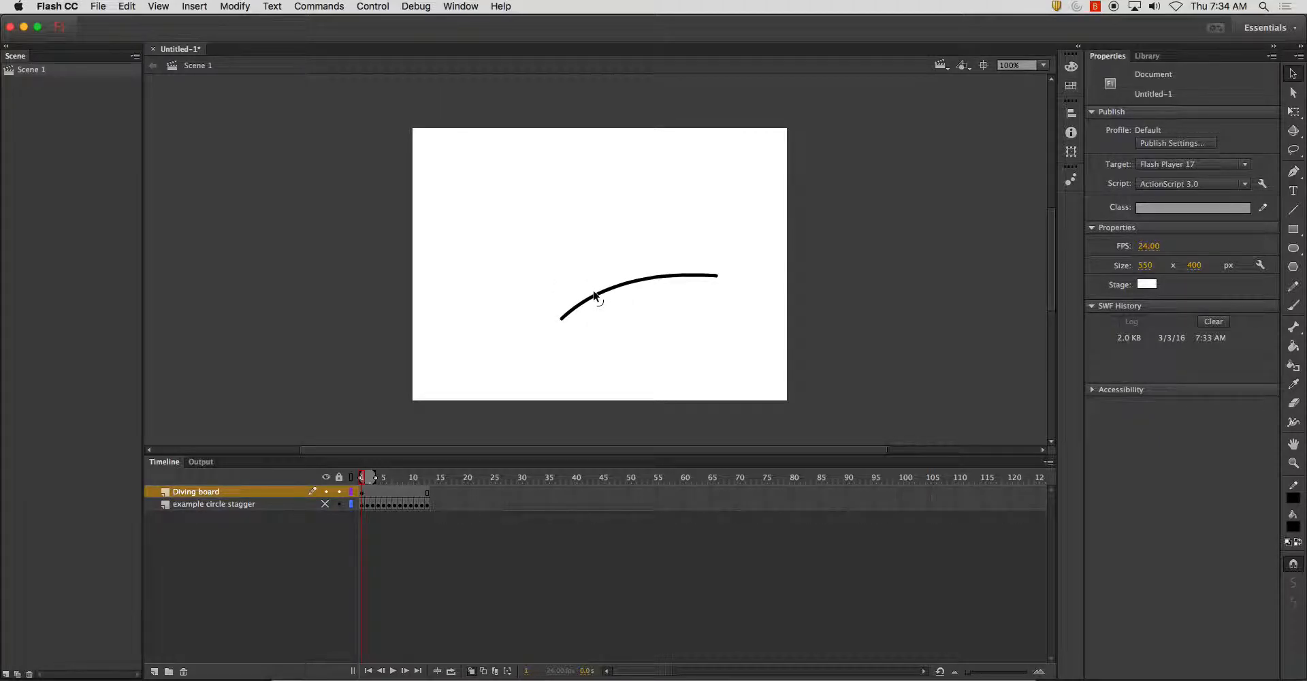
{"action": "key", "text": "F7"}
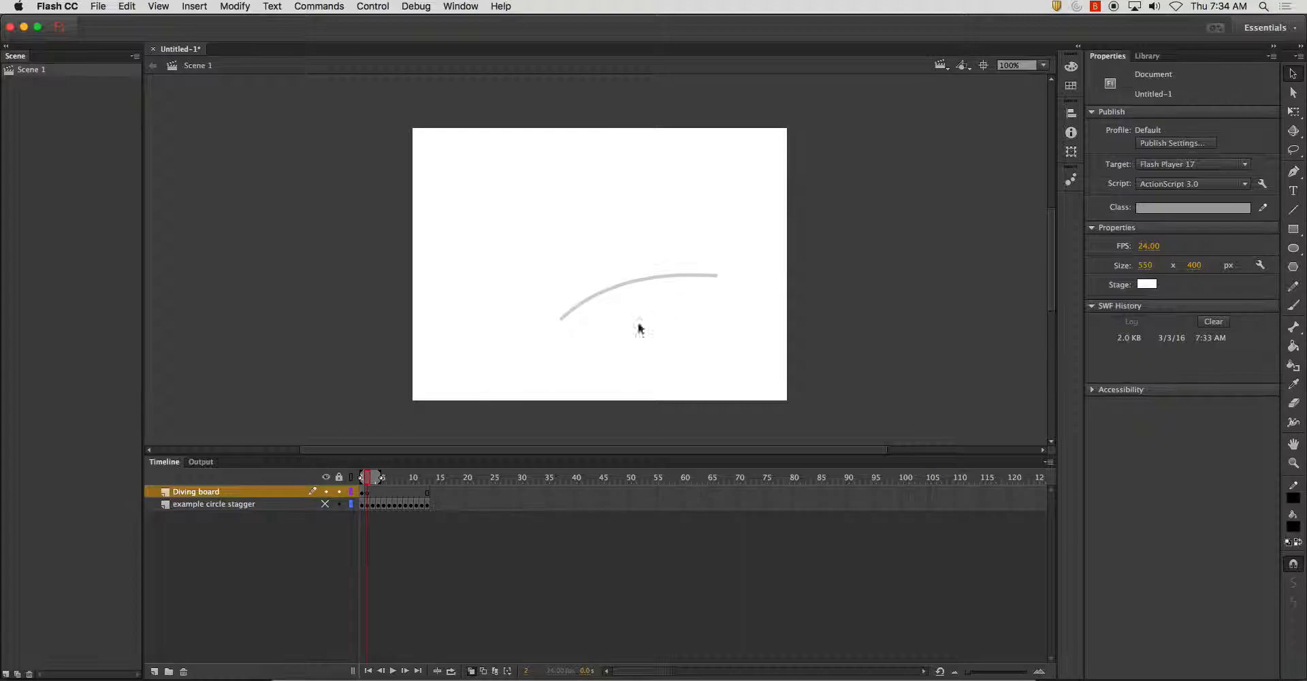
Step: Copy frame 1 of the Diving board layer and paste it into frame 2
{"action": "left_click", "coordinate": [362, 492]}
{"action": "right_click", "coordinate": [362, 492]}
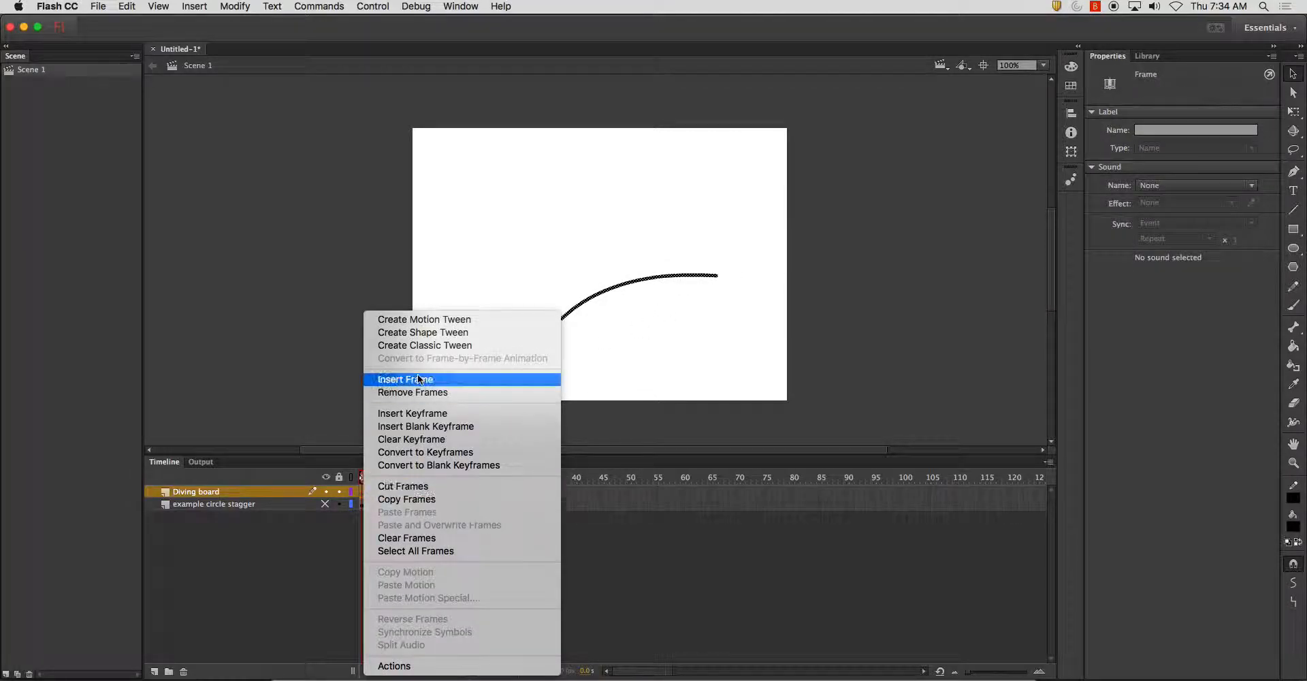
{"action": "left_click", "coordinate": [435, 498]}
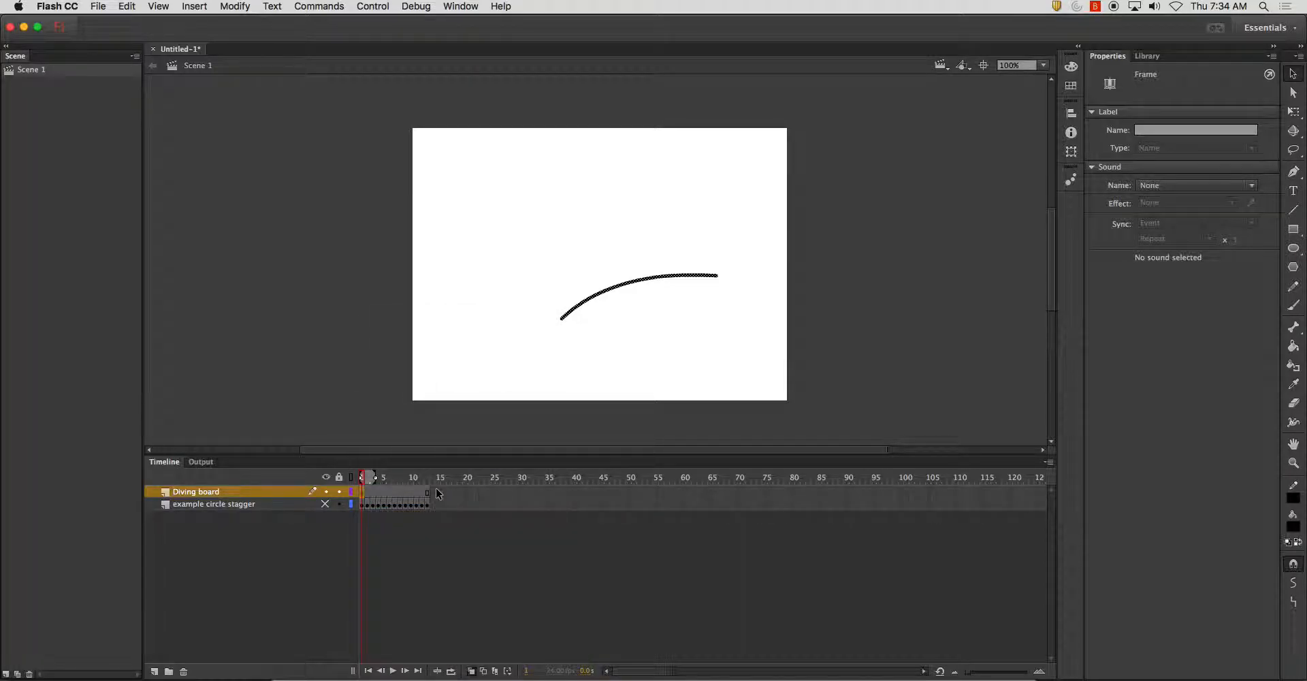
{"action": "double_click", "coordinate": [367, 492]}
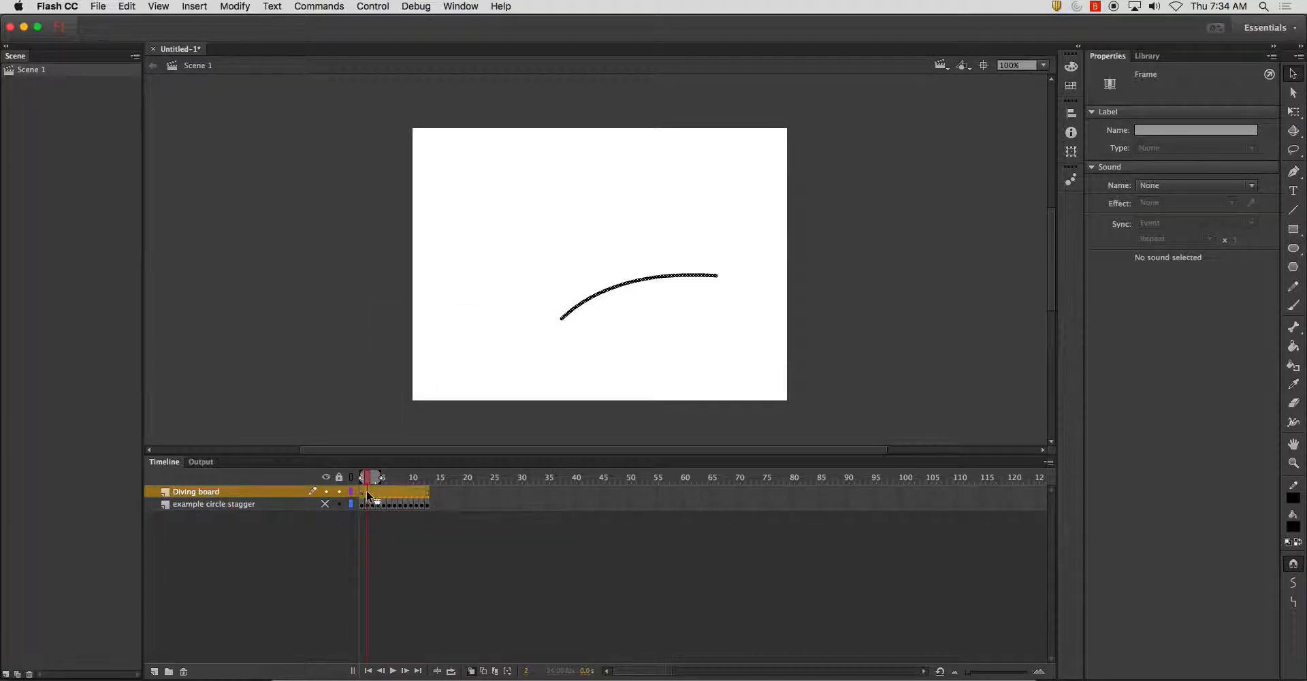
{"action": "left_click", "coordinate": [369, 504]}
{"action": "left_click", "coordinate": [368, 492]}
{"action": "right_click", "coordinate": [368, 491]}
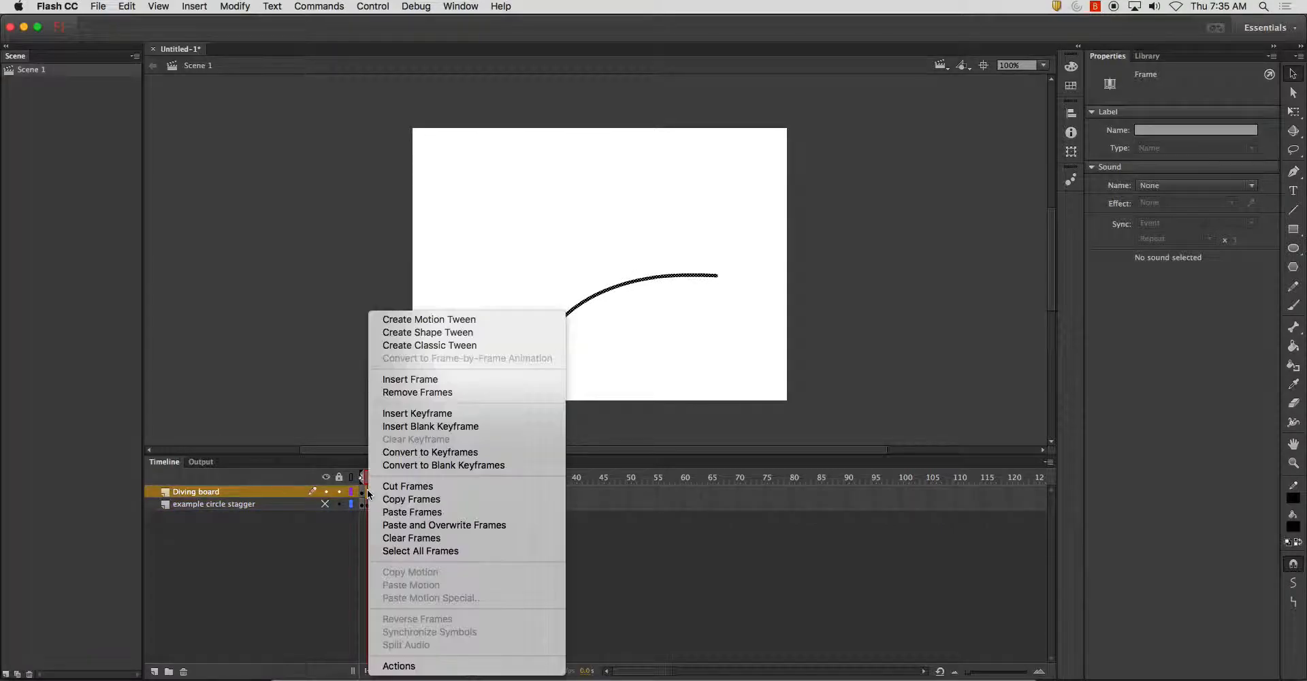
{"action": "left_click", "coordinate": [408, 511]}
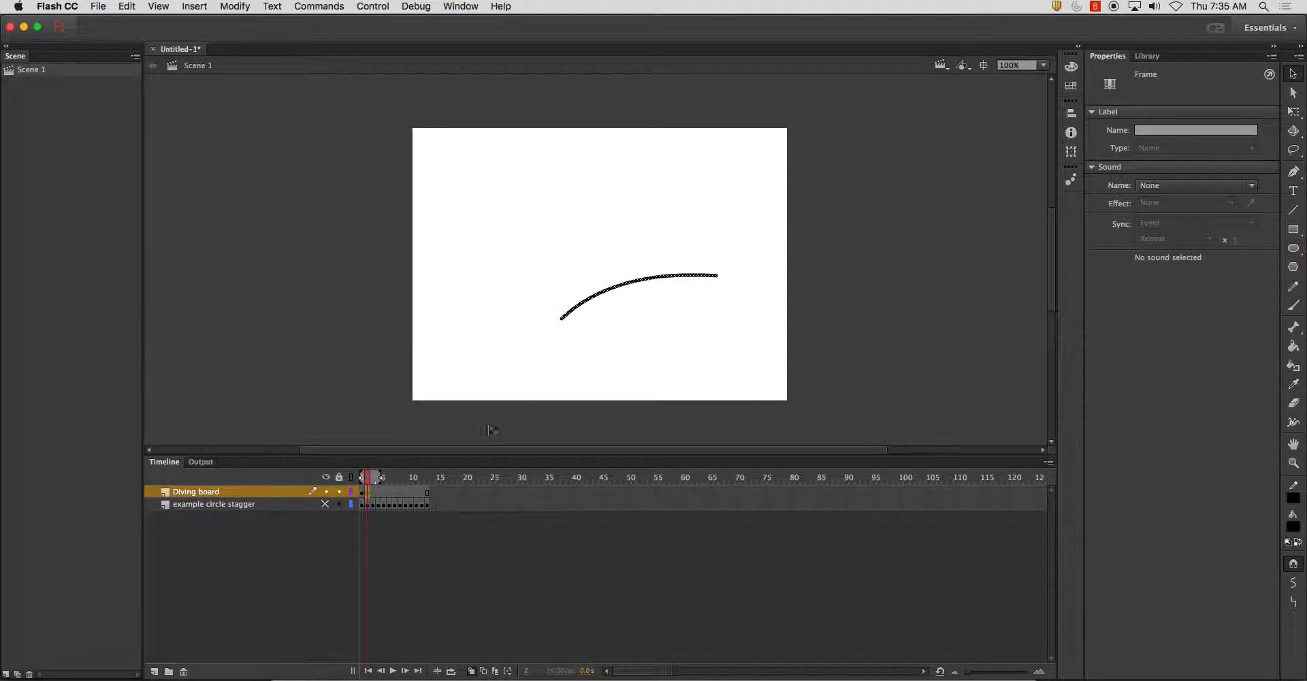
Step: Flip the frame 2 curve vertically and move it up until its flat right end lines up with the frame 1 curve
{"action": "left_click", "coordinate": [235, 6]}
{"action": "mouse_move", "coordinate": [276, 174]}
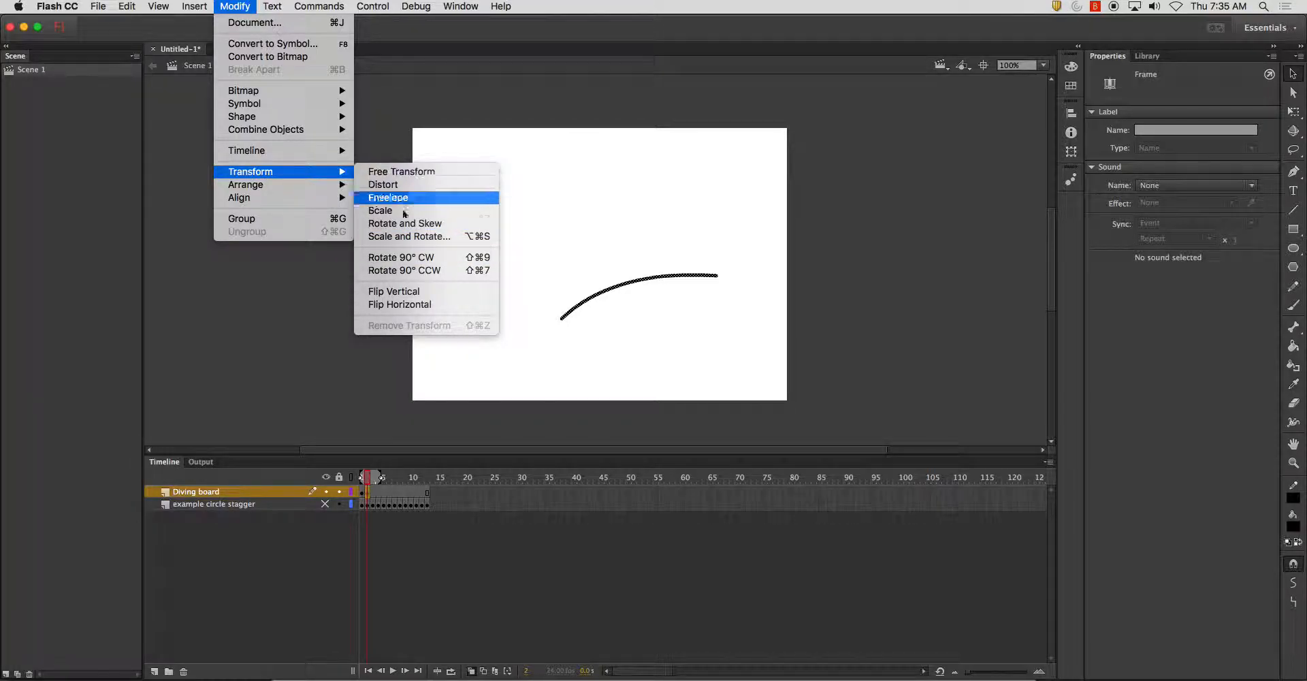
{"action": "left_click", "coordinate": [410, 297]}
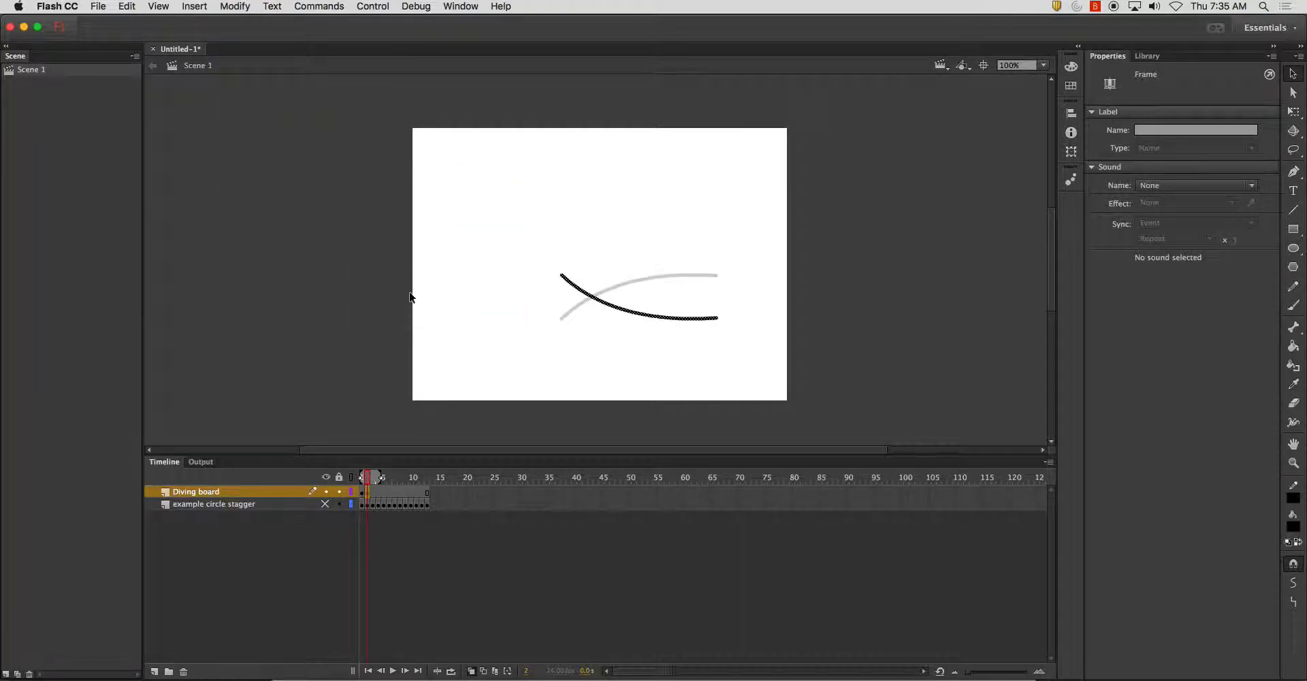
{"action": "left_click", "coordinate": [690, 325]}
{"action": "left_click", "coordinate": [691, 324]}
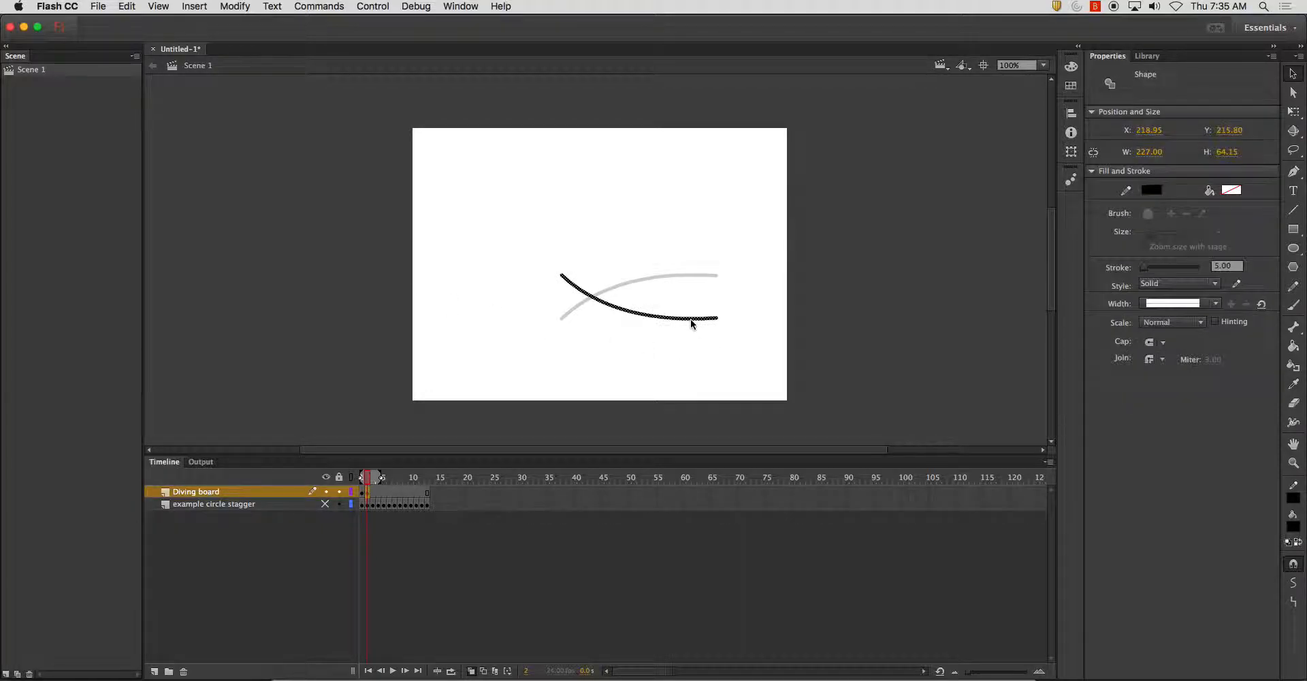
{"action": "left_click_drag", "start_coordinate": [691, 324], "coordinate": [691, 281]}
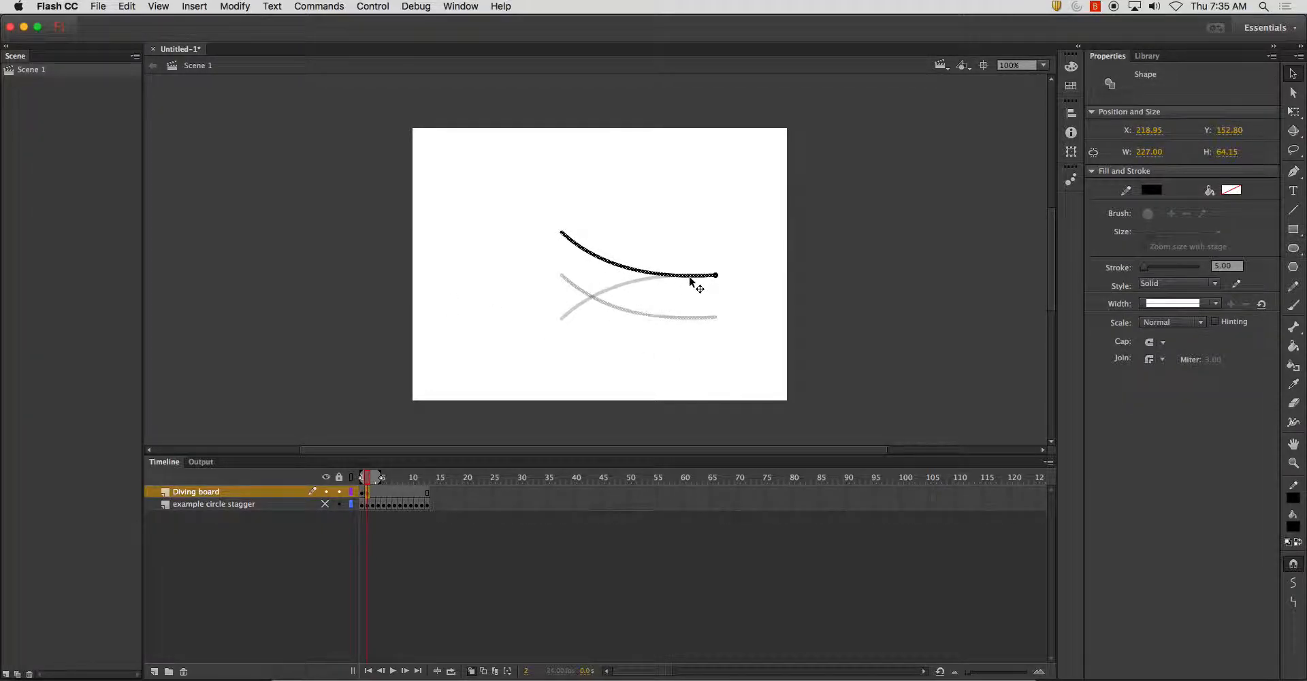
{"action": "left_click", "coordinate": [622, 354]}
{"action": "mouse_move", "coordinate": [361, 480]}
{"action": "left_mouse_down"}
{"action": "mouse_move", "coordinate": [388, 476]}
{"action": "mouse_move", "coordinate": [365, 478]}
{"action": "left_mouse_up"}
{"action": "left_click", "coordinate": [363, 479]}
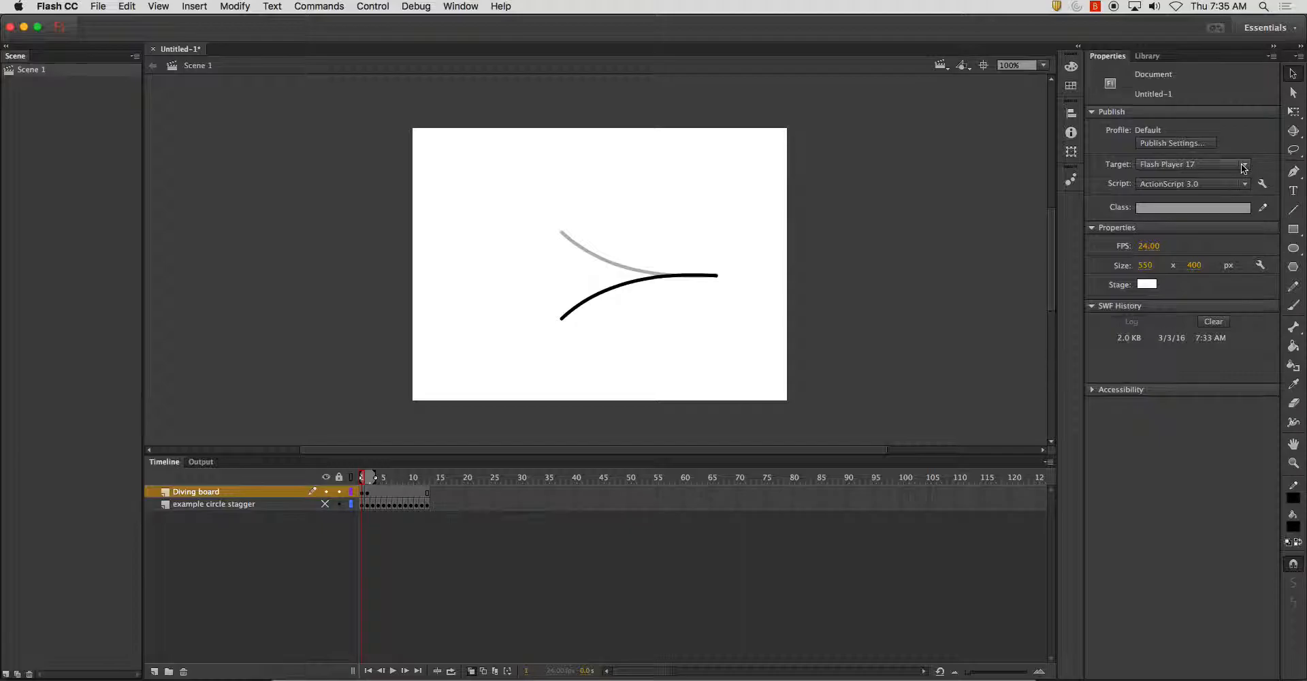
Step: Copy the downward-bent board from frame 1 of the Diving board layer into frame 3
{"action": "left_click", "coordinate": [372, 492]}
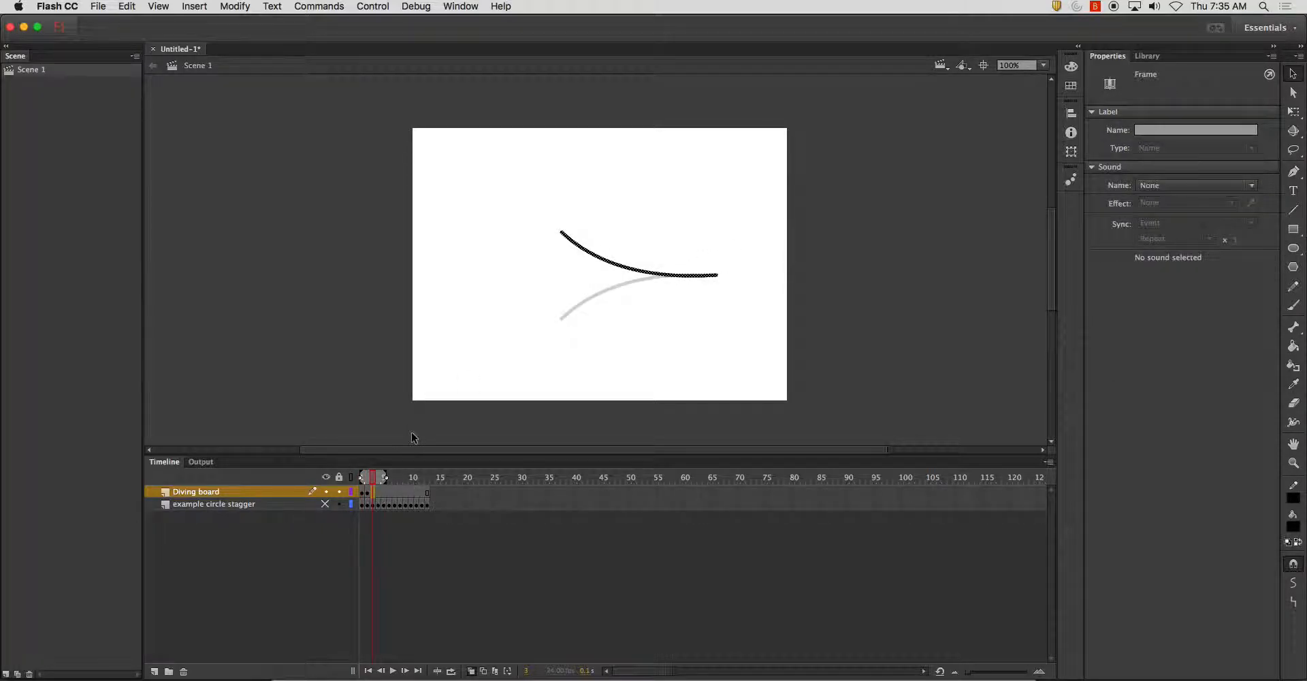
{"action": "left_click", "coordinate": [362, 478]}
{"action": "left_click", "coordinate": [362, 492]}
{"action": "right_click", "coordinate": [362, 494]}
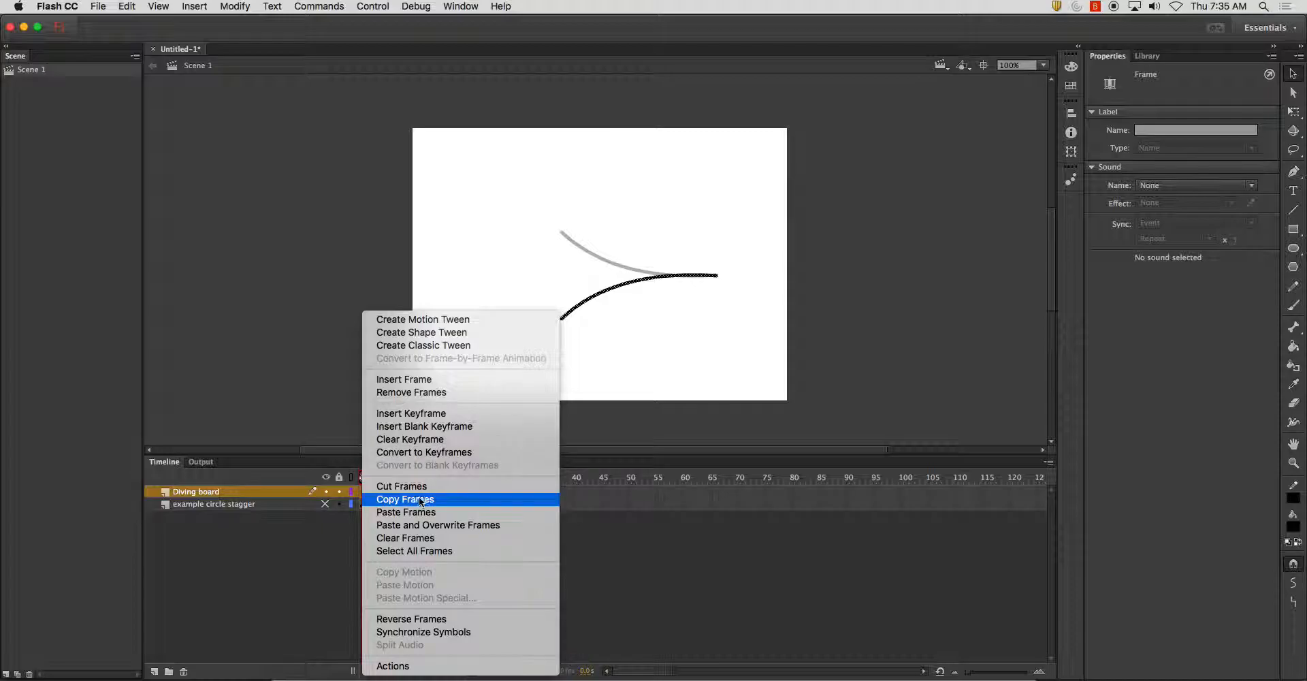
{"action": "left_click", "coordinate": [380, 499]}
{"action": "left_click", "coordinate": [378, 495]}
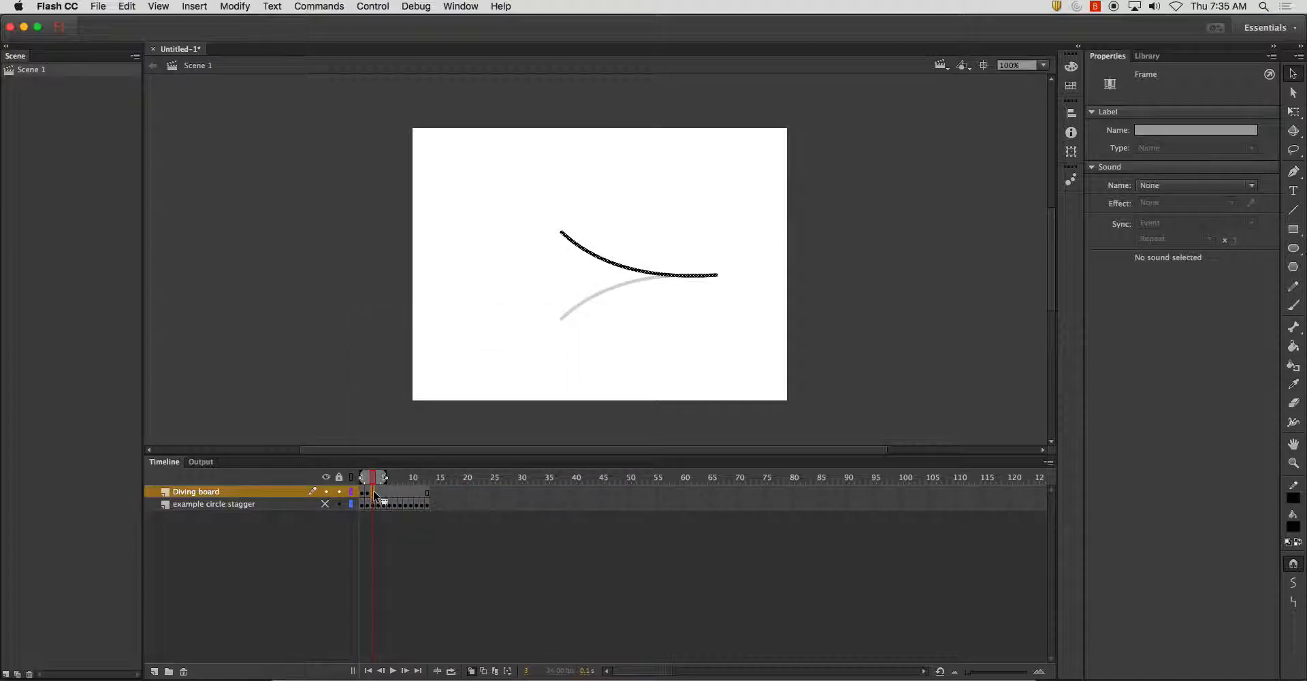
{"action": "right_click", "coordinate": [375, 495]}
{"action": "left_click", "coordinate": [379, 512]}
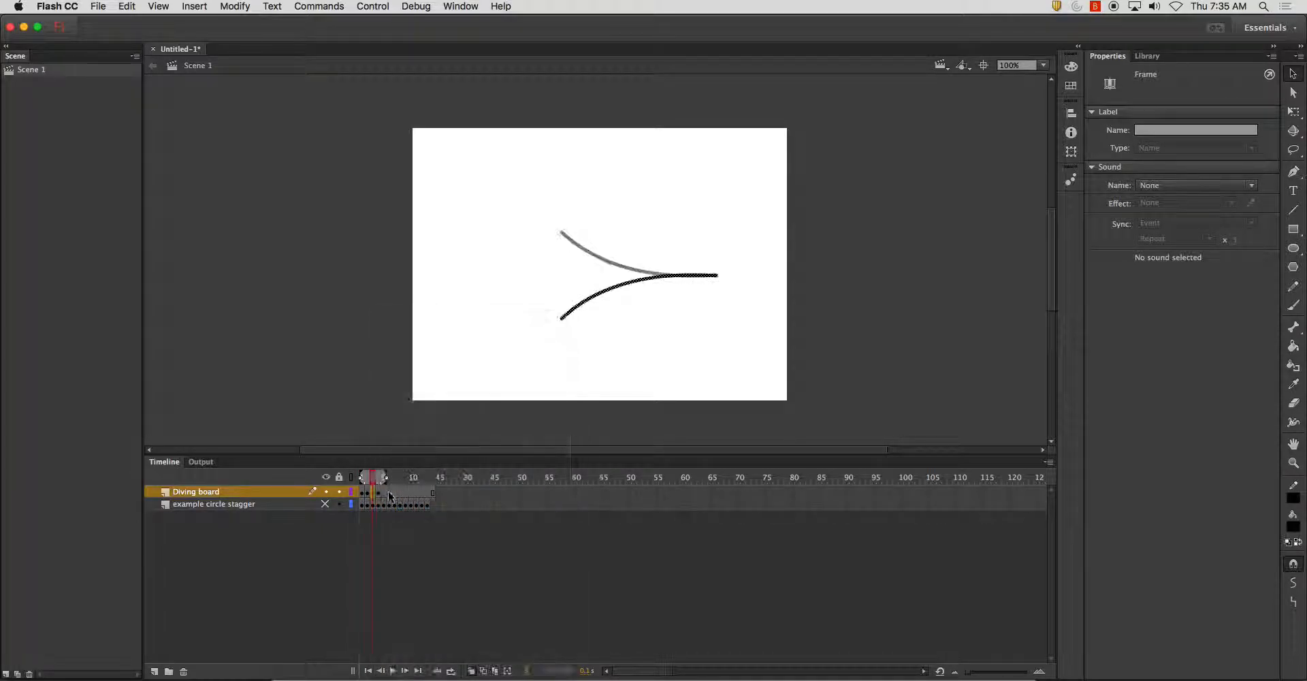
Step: Paste the copied alternating board frames into the Diving board layer at frame 5 and again at frame 7
{"action": "left_click", "coordinate": [383, 495]}
{"action": "right_click", "coordinate": [382, 494]}
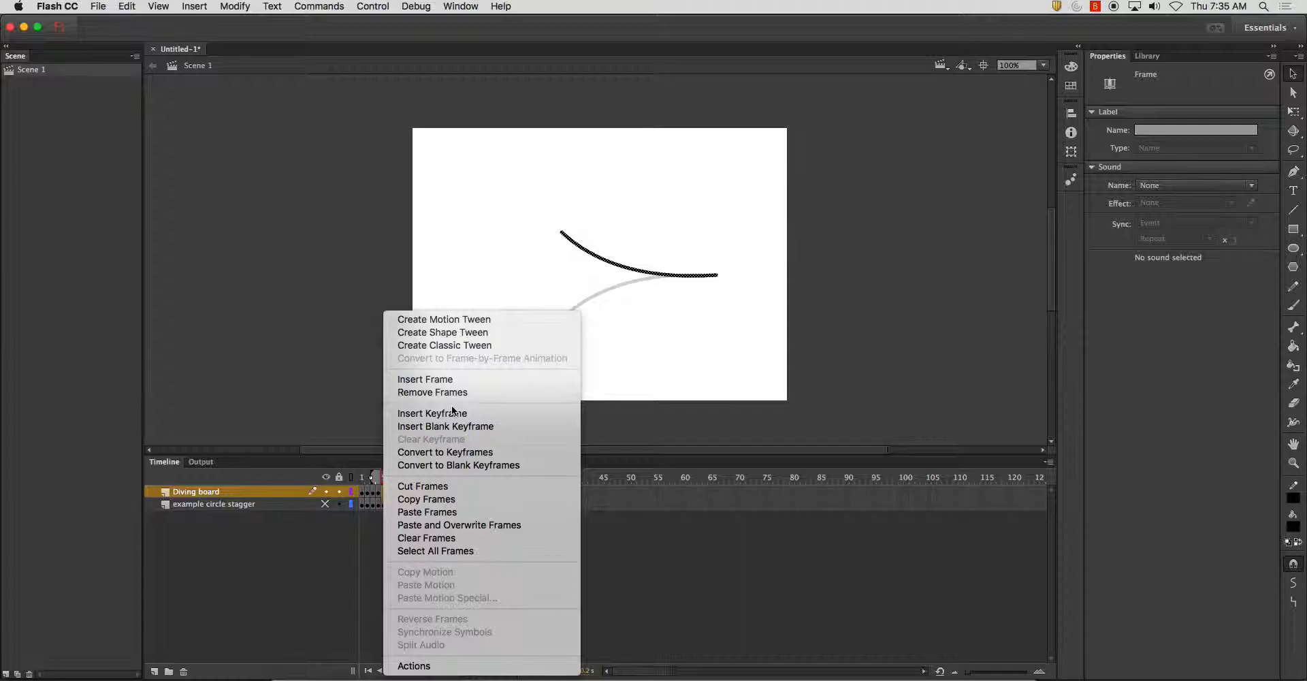
{"action": "left_click", "coordinate": [442, 512]}
{"action": "left_click", "coordinate": [397, 497]}
{"action": "right_click", "coordinate": [396, 496]}
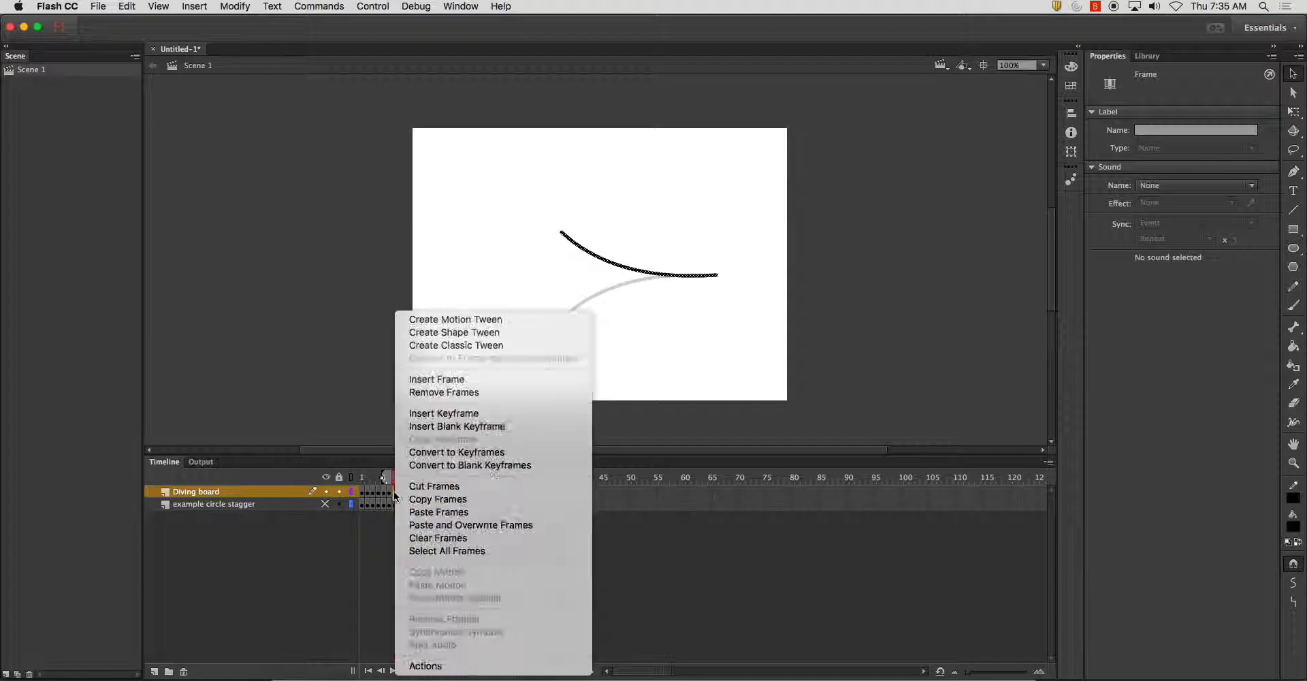
{"action": "left_click", "coordinate": [425, 512]}
Step: Remove the surplus frames beyond the last pasted board keyframes on the Diving board layer
{"action": "left_click_drag", "start_coordinate": [449, 494], "coordinate": [408, 493]}
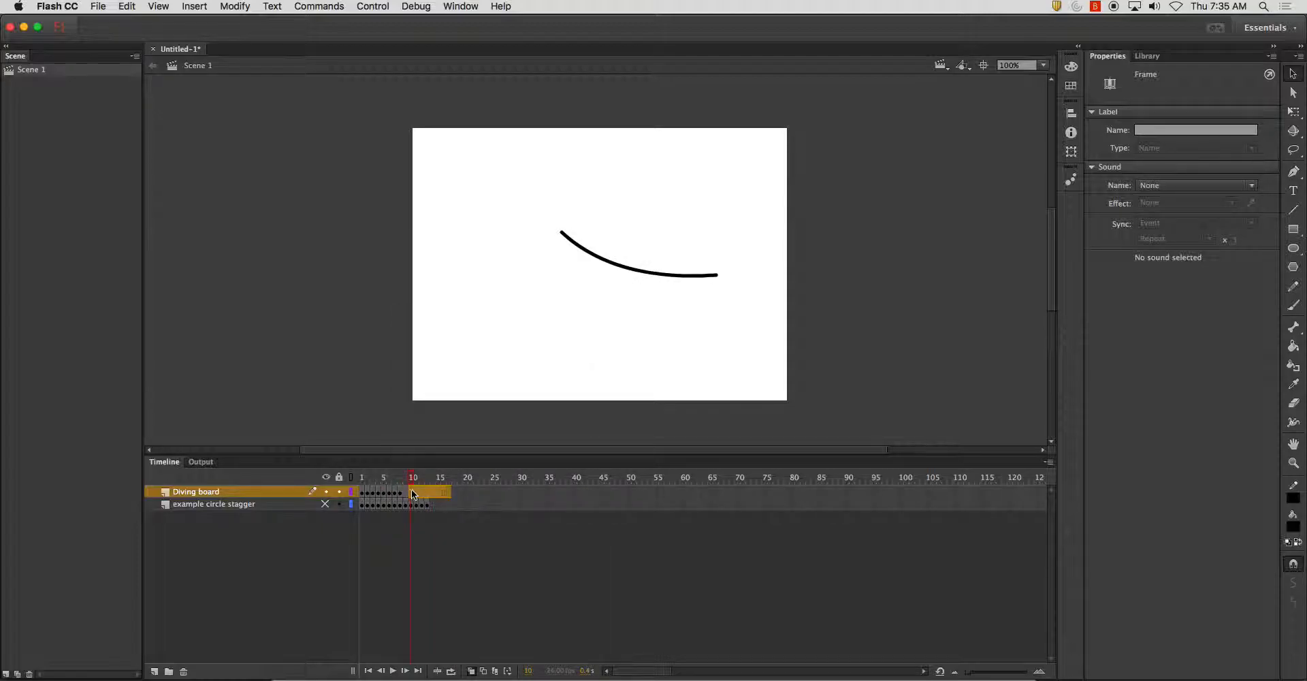
{"action": "right_click", "coordinate": [409, 492]}
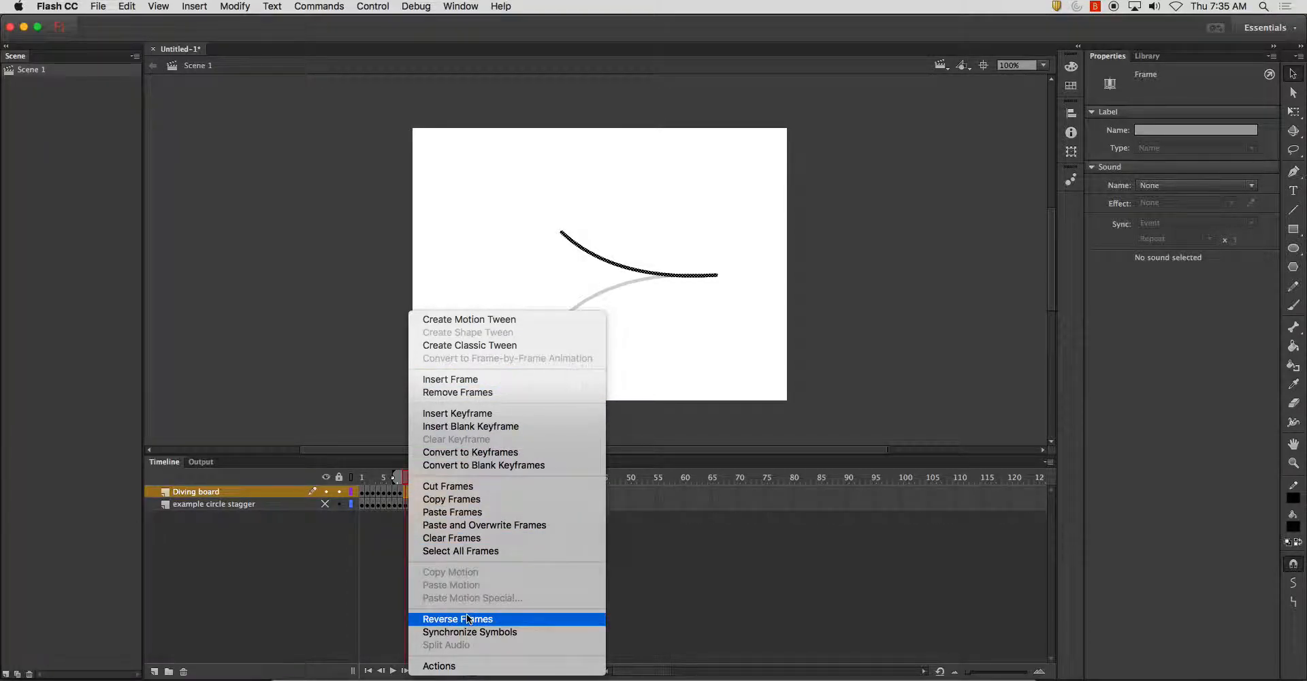
{"action": "left_click", "coordinate": [458, 393]}
Step: Paste the copied alternating board frames into the Diving board layer at frames 9 and 11
{"action": "left_click", "coordinate": [406, 493]}
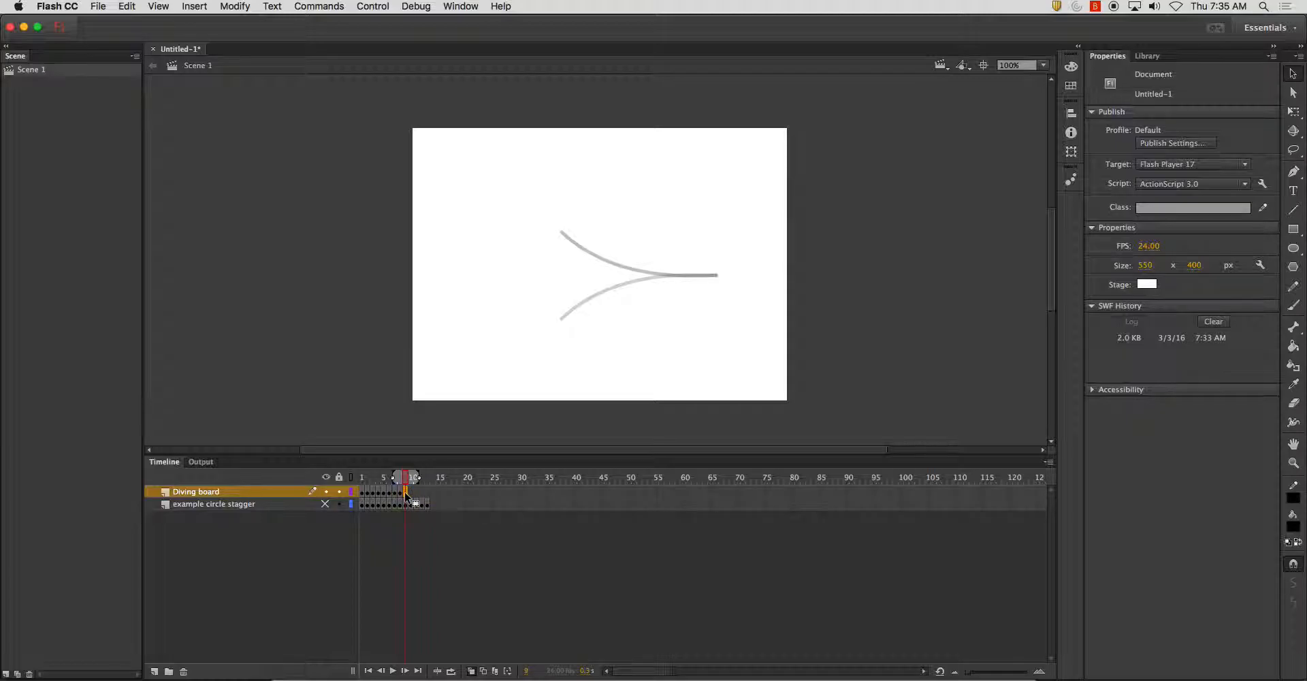
{"action": "right_click", "coordinate": [406, 493]}
{"action": "left_click", "coordinate": [481, 525]}
{"action": "right_click", "coordinate": [417, 493]}
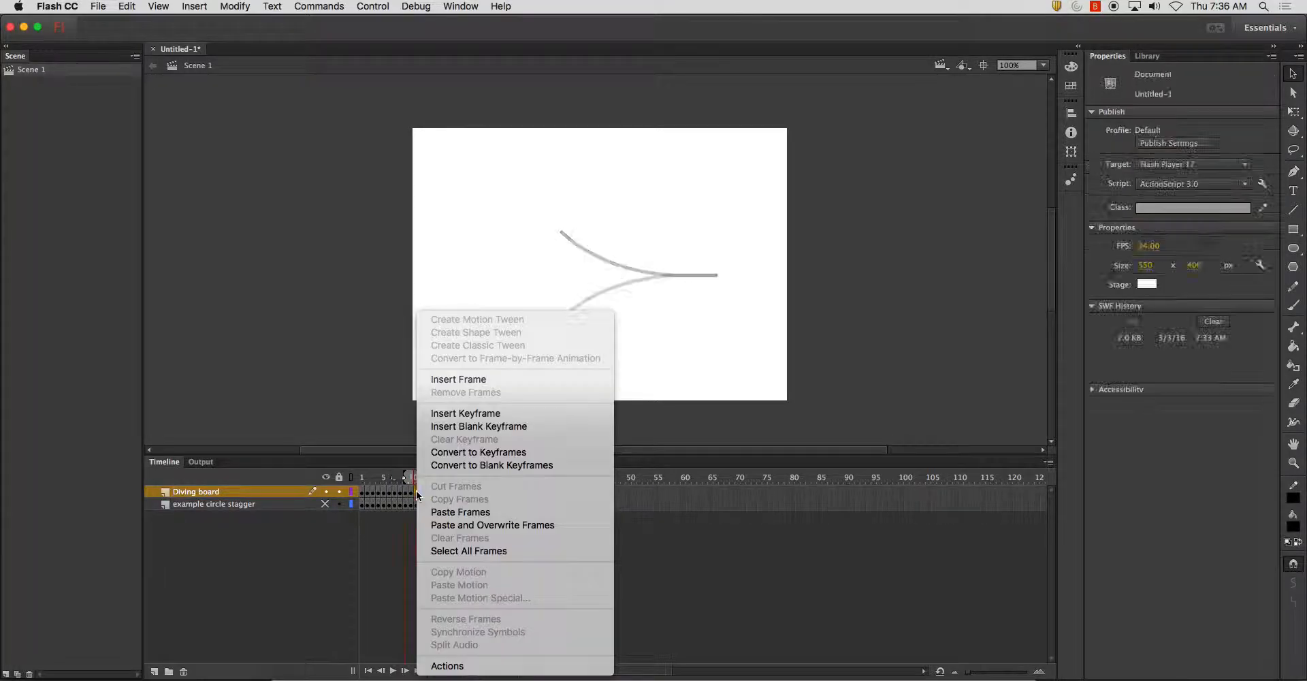
{"action": "left_click", "coordinate": [451, 512]}
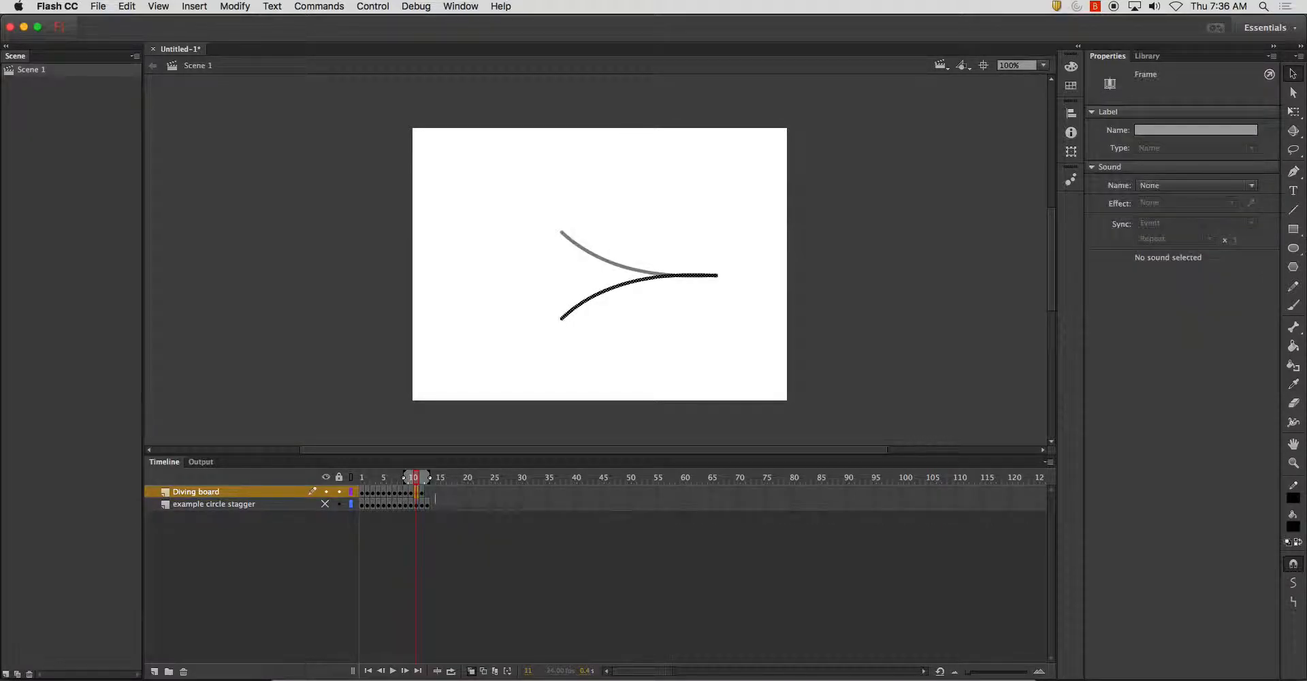
Step: Turn the example circle stagger layer into a guide layer and test the movie, closing the preview
{"action": "left_click", "coordinate": [242, 504]}
{"action": "right_click", "coordinate": [243, 504]}
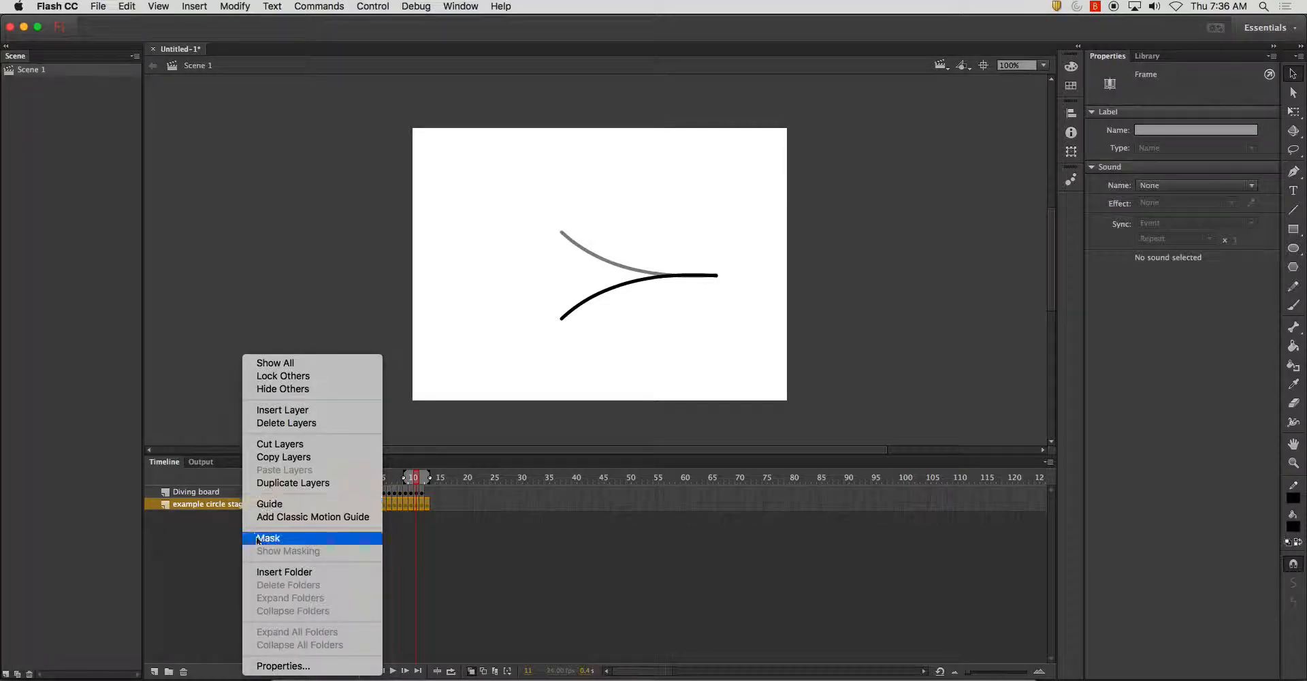
{"action": "left_click", "coordinate": [267, 503]}
{"action": "key", "text": "super+Return"}
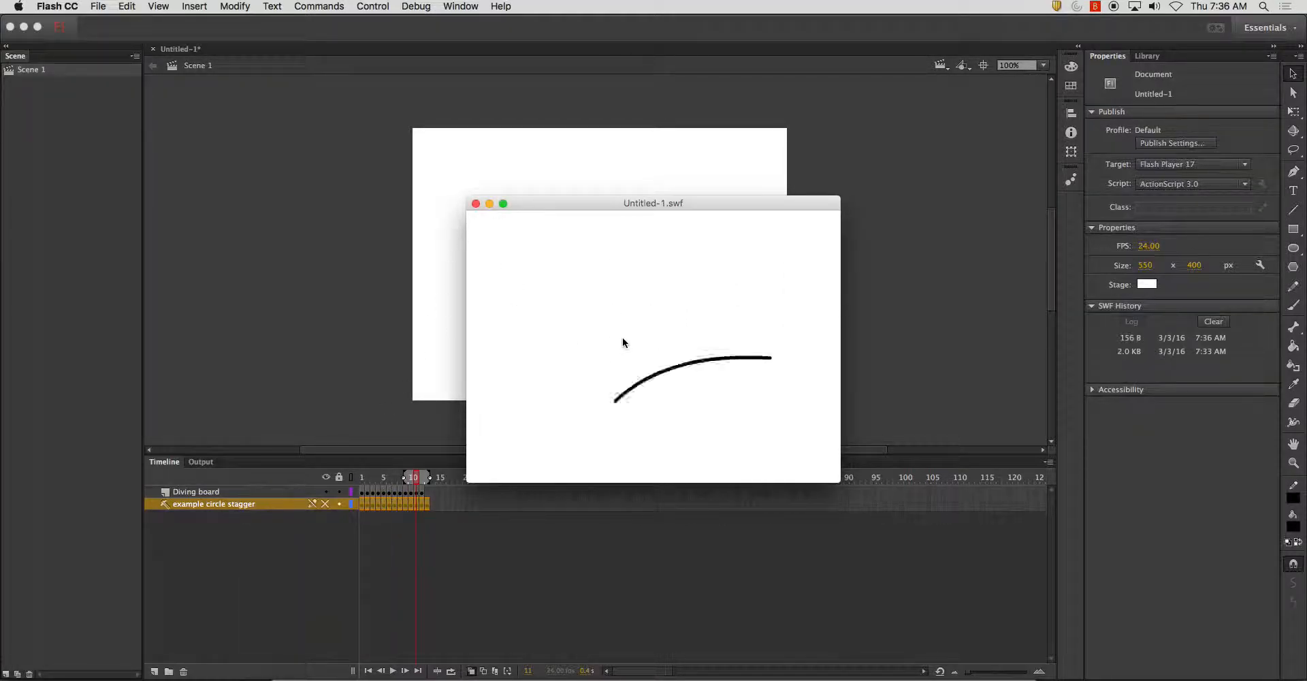
{"action": "left_click", "coordinate": [476, 203]}
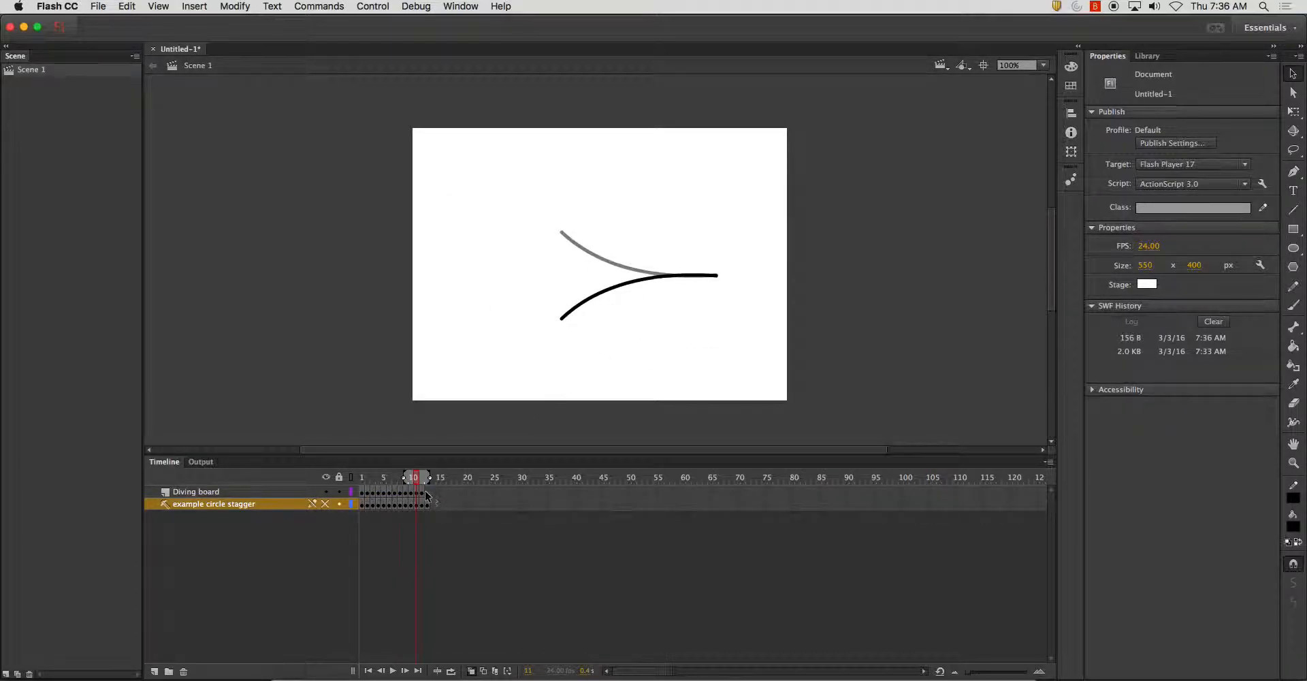
Step: Play the diving board animation in the timeline from frame 1 to review the vibration
{"action": "left_click_drag", "start_coordinate": [423, 495], "coordinate": [361, 492]}
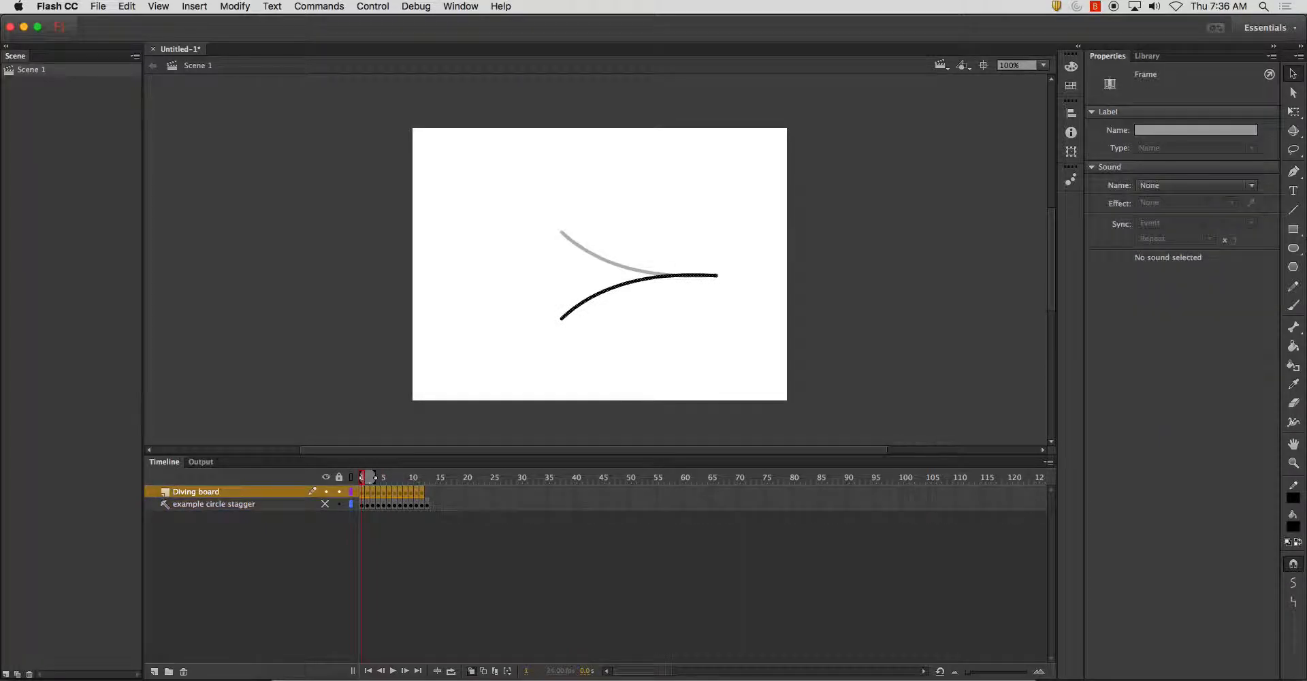
{"action": "key", "text": "Return"}
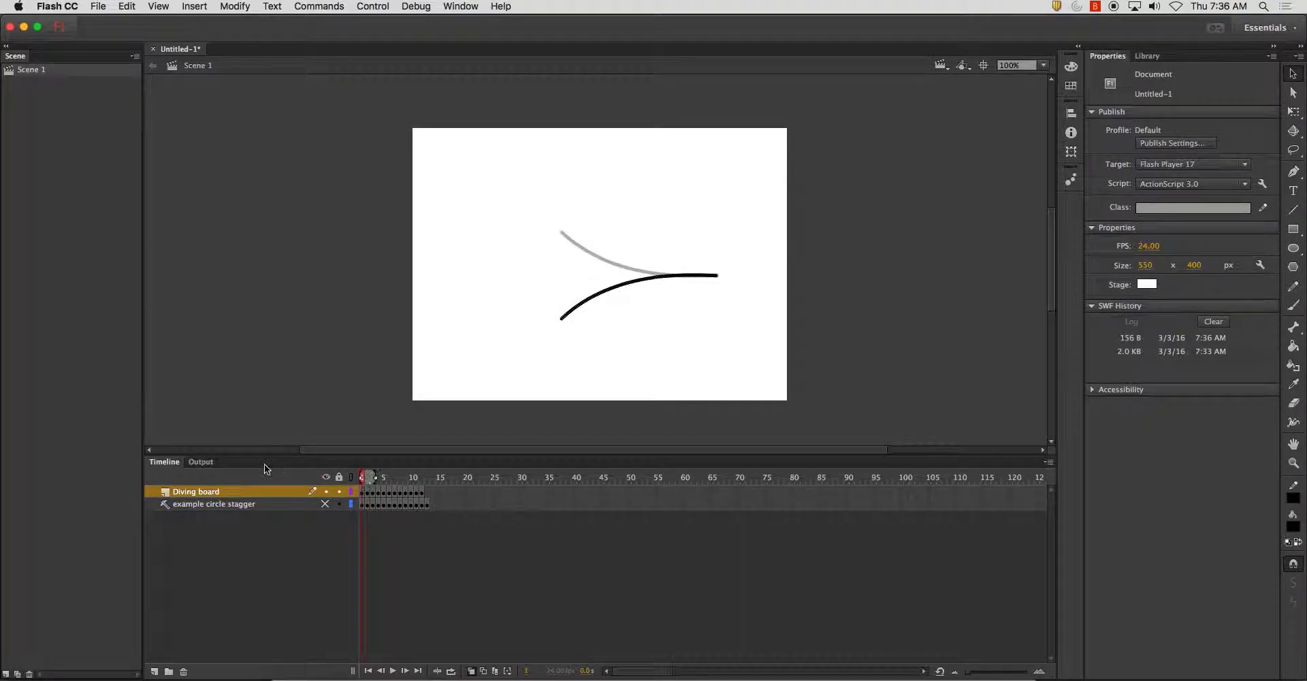
{"action": "key", "text": "Return"}
{"action": "key", "text": "Return"}
{"action": "key", "text": "Return"}
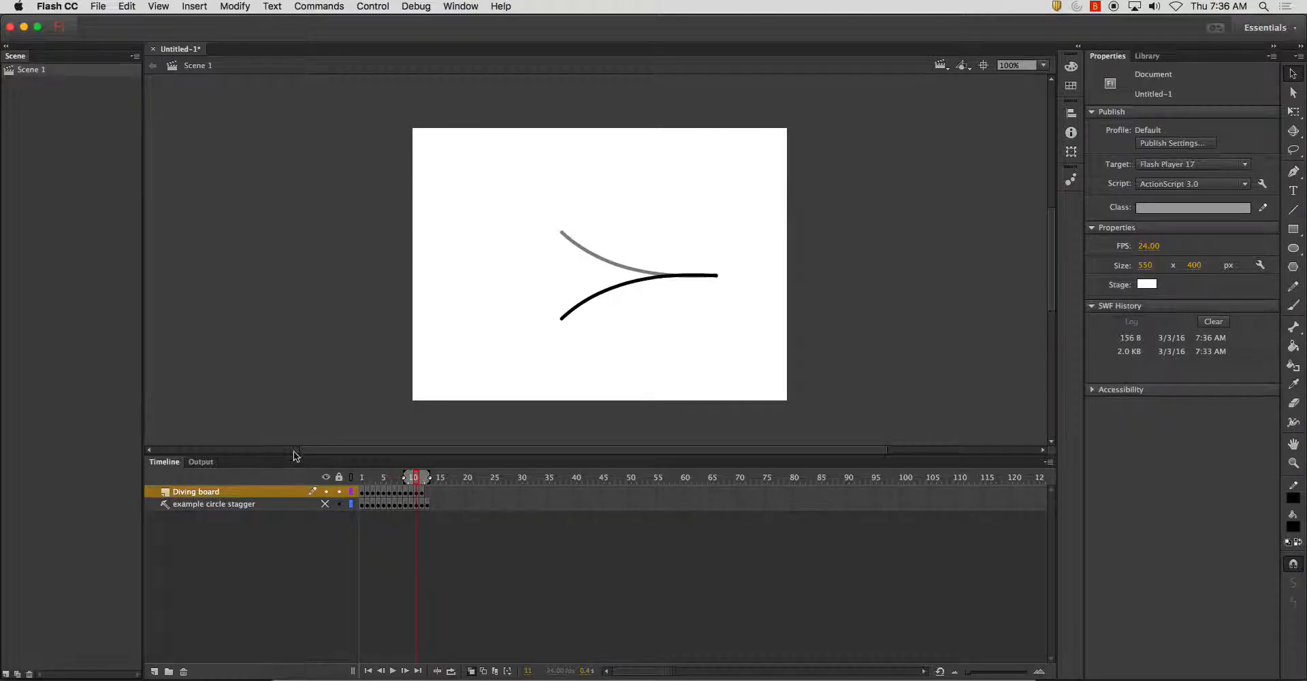
Step: Remove frames 8 to 12 from the Diving board layer and go to frame 7
{"action": "left_click_drag", "start_coordinate": [423, 494], "coordinate": [402, 494]}
{"action": "right_click", "coordinate": [401, 496]}
{"action": "left_click", "coordinate": [442, 392]}
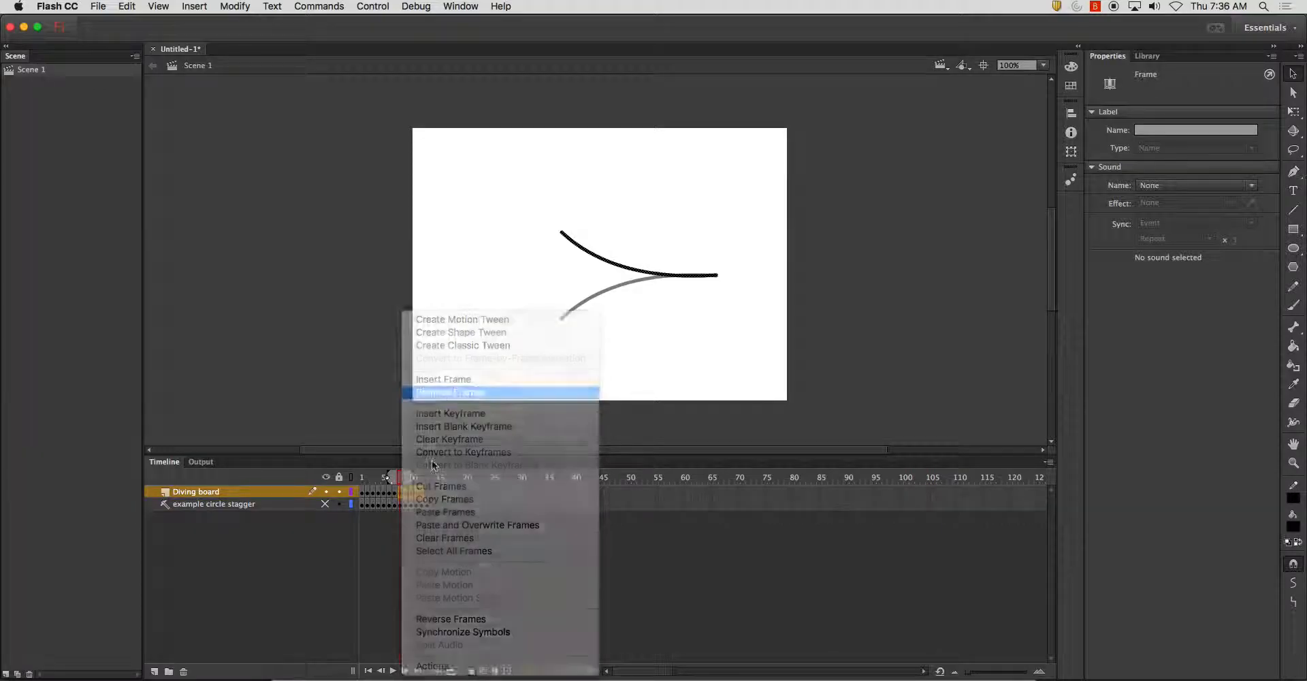
{"action": "mouse_move", "coordinate": [369, 478]}
{"action": "left_mouse_down"}
{"action": "mouse_move", "coordinate": [354, 479]}
{"action": "mouse_move", "coordinate": [394, 487]}
{"action": "left_mouse_up"}
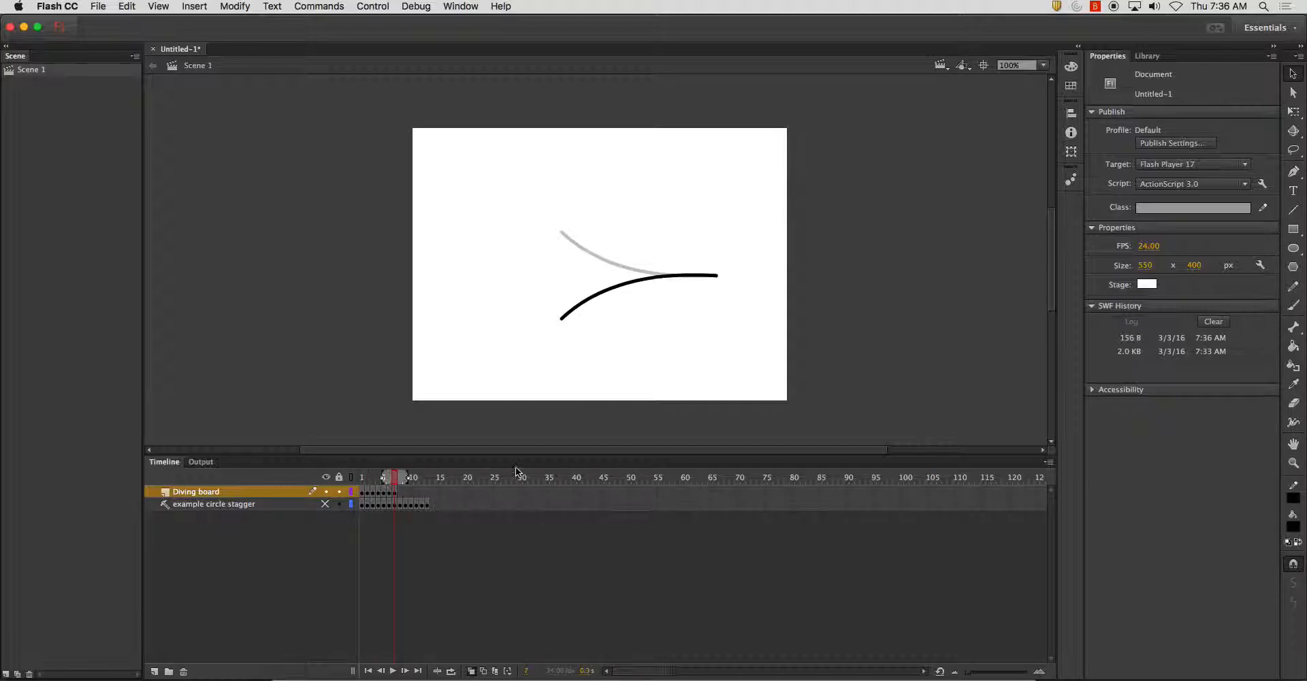
{"action": "left_click", "coordinate": [1293, 210]}
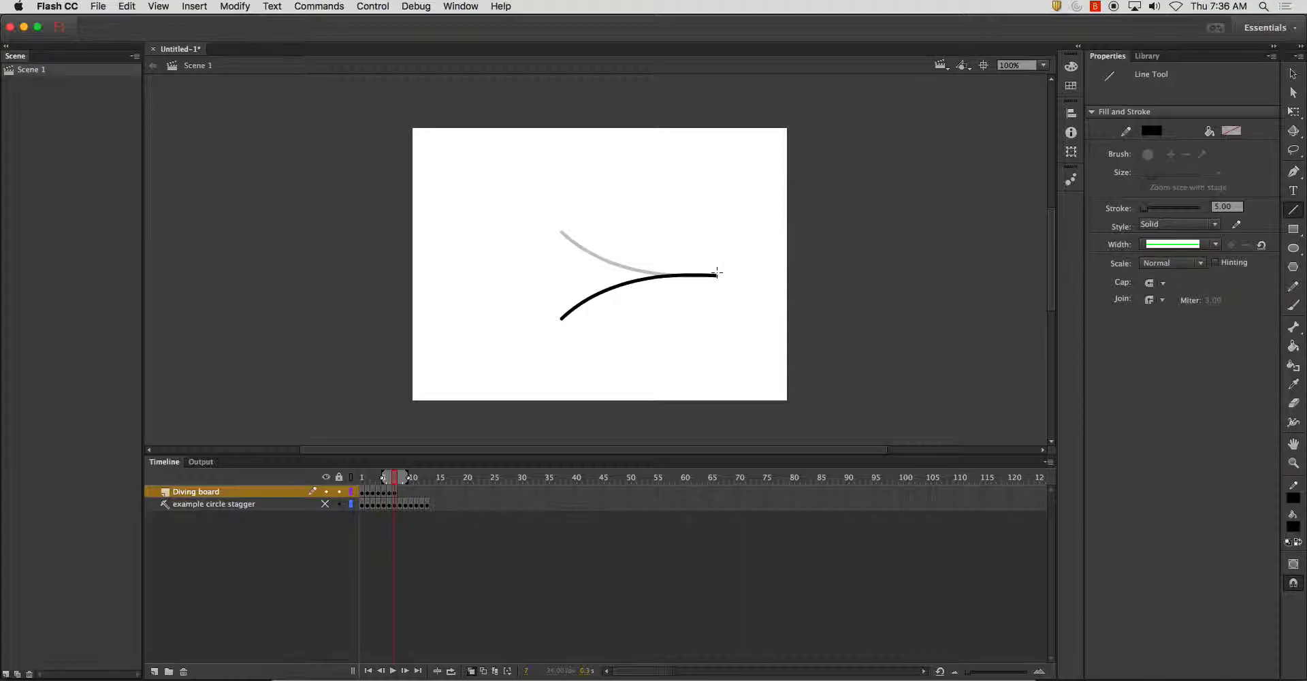
{"action": "left_click_drag", "start_coordinate": [715, 275], "coordinate": [580, 277]}
{"action": "left_click", "coordinate": [1293, 73]}
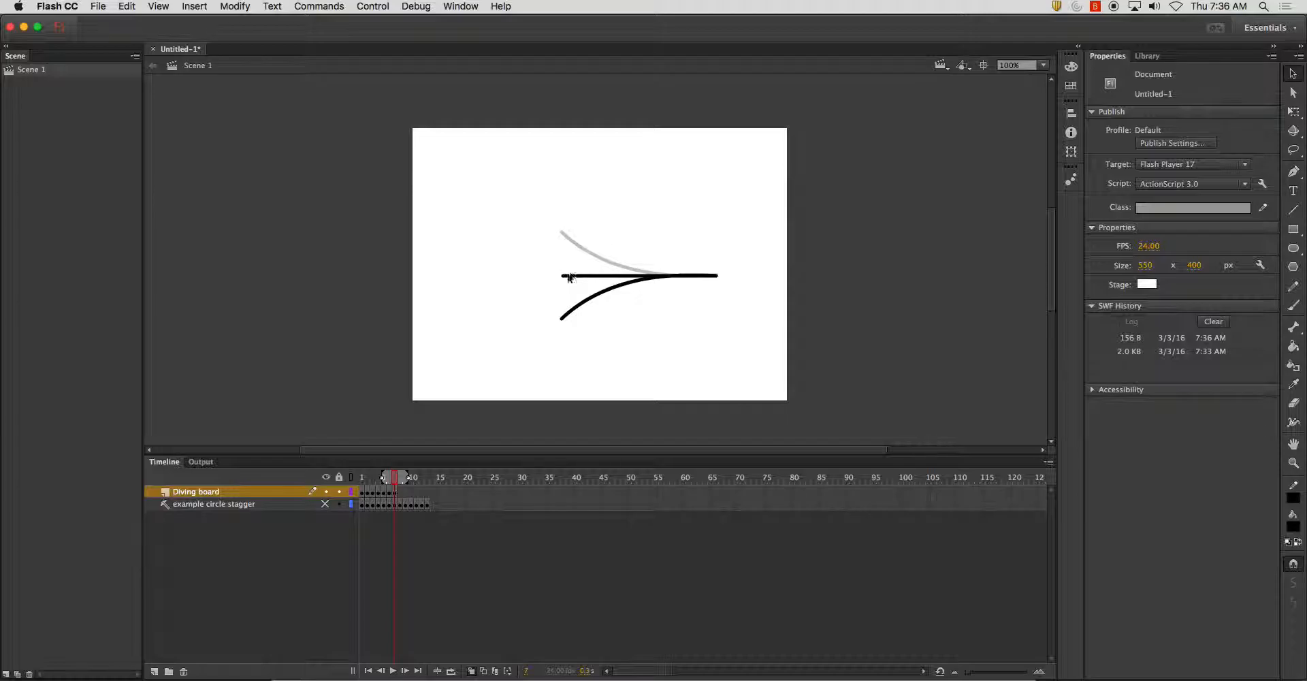
Step: In frame 8, draw a horizontal line along the board and bend its left end up less than the earlier curve, about 224 px wide and 39 px high
{"action": "scroll", "coordinate": [599, 272], "scroll_direction": "left", "scroll_amount": 3}
{"action": "left_click", "coordinate": [399, 491]}
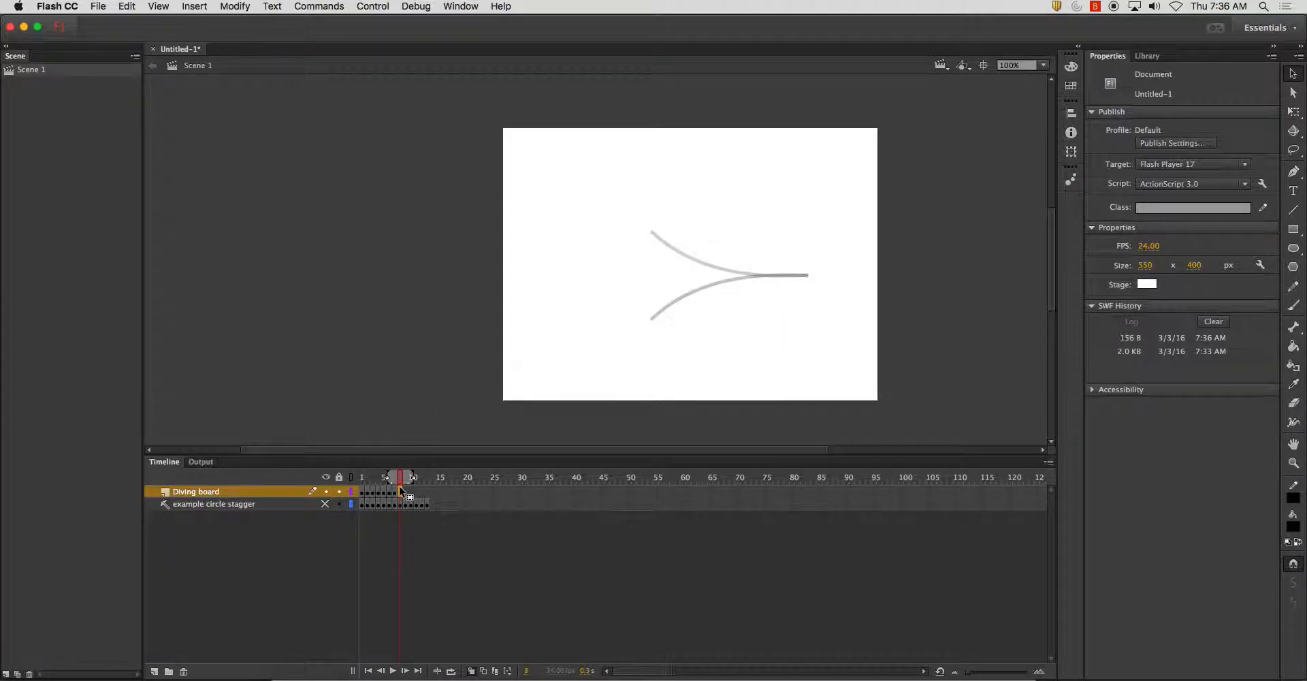
{"action": "left_click", "coordinate": [399, 490]}
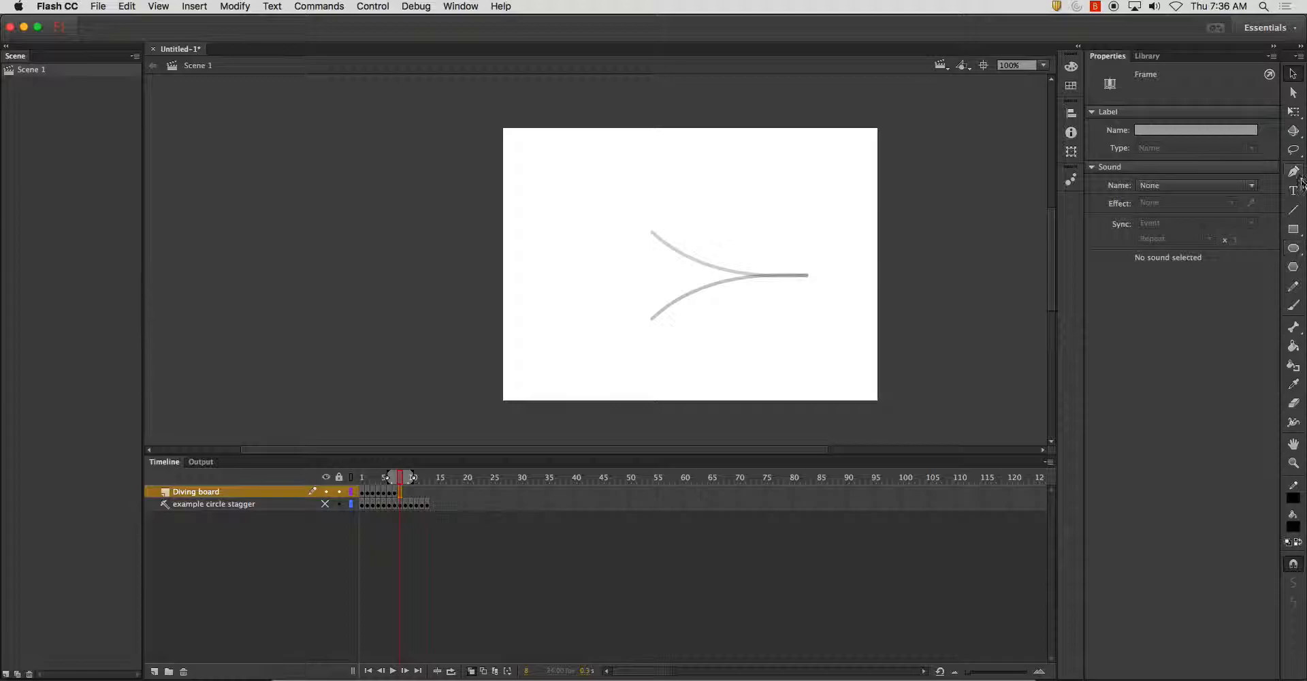
{"action": "left_click", "coordinate": [1293, 210]}
{"action": "left_click_drag", "start_coordinate": [805, 275], "coordinate": [651, 275]}
{"action": "key", "text": "v"}
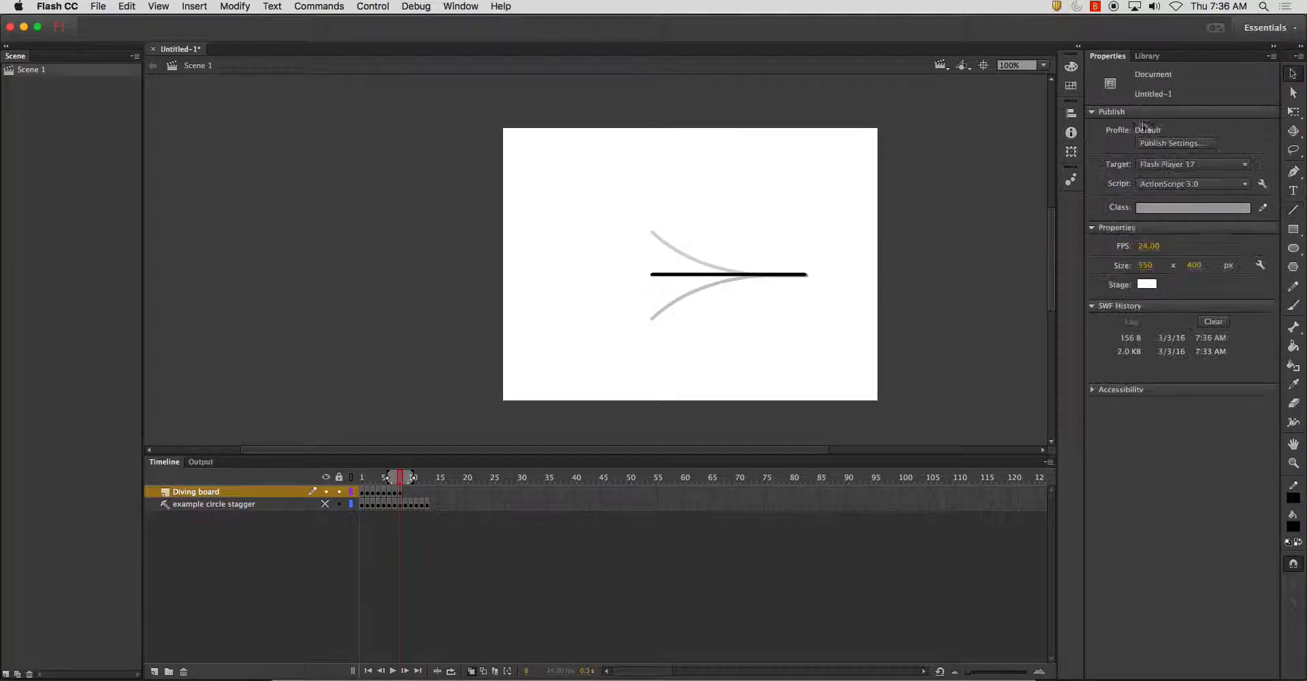
{"action": "left_click_drag", "start_coordinate": [653, 276], "coordinate": [680, 267]}
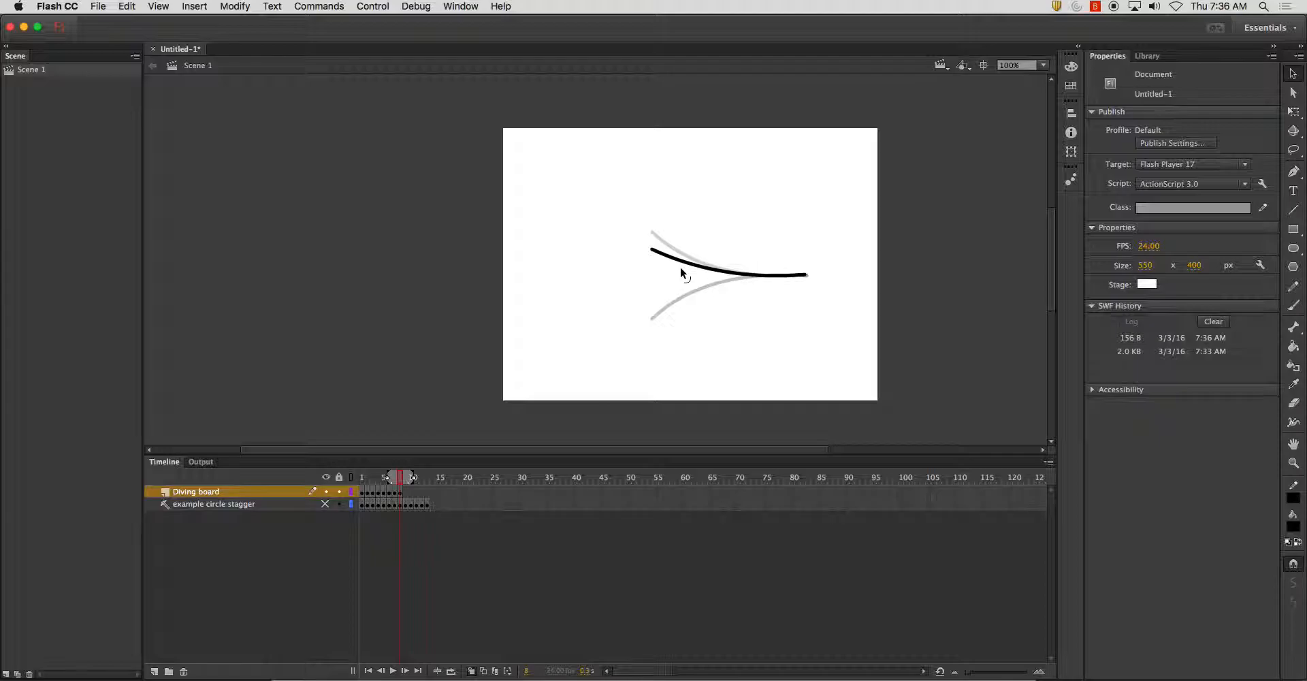
Step: Copy the shallower board curve from frame 8 of the Diving board layer and paste it into frame 9
{"action": "left_click", "coordinate": [401, 497]}
{"action": "right_click", "coordinate": [400, 497]}
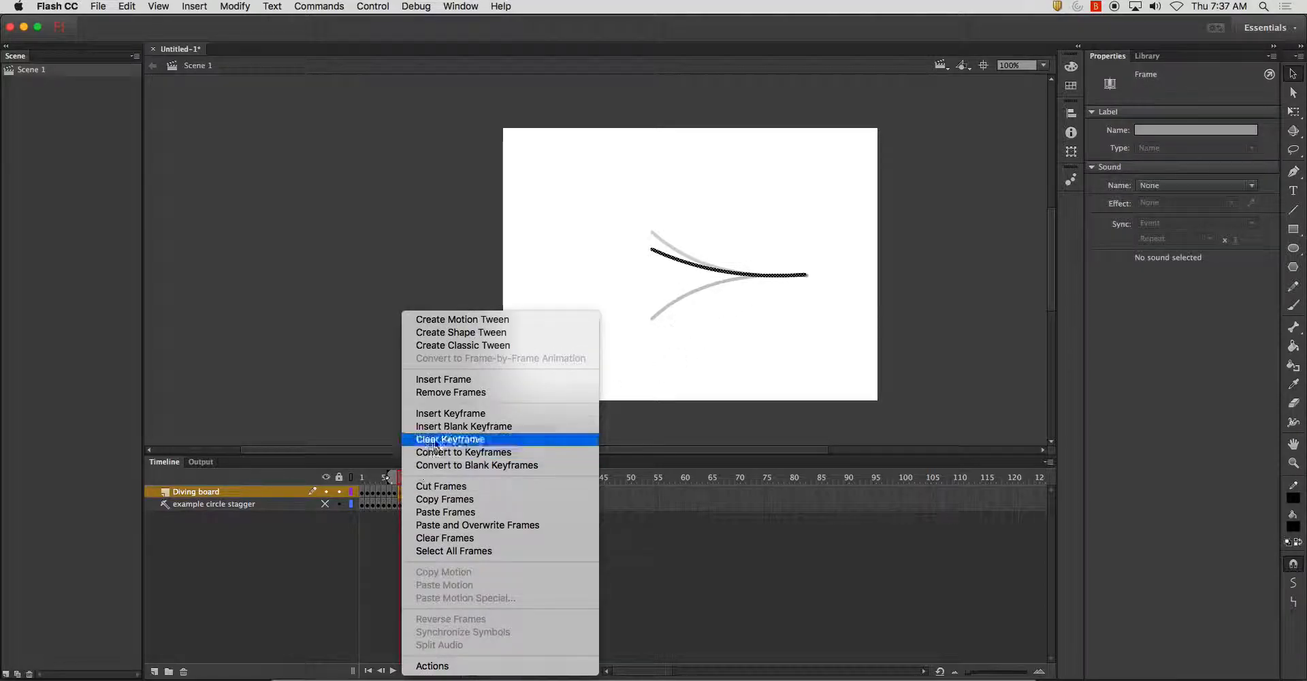
{"action": "left_click", "coordinate": [469, 503]}
{"action": "left_click", "coordinate": [407, 492]}
{"action": "right_click", "coordinate": [407, 493]}
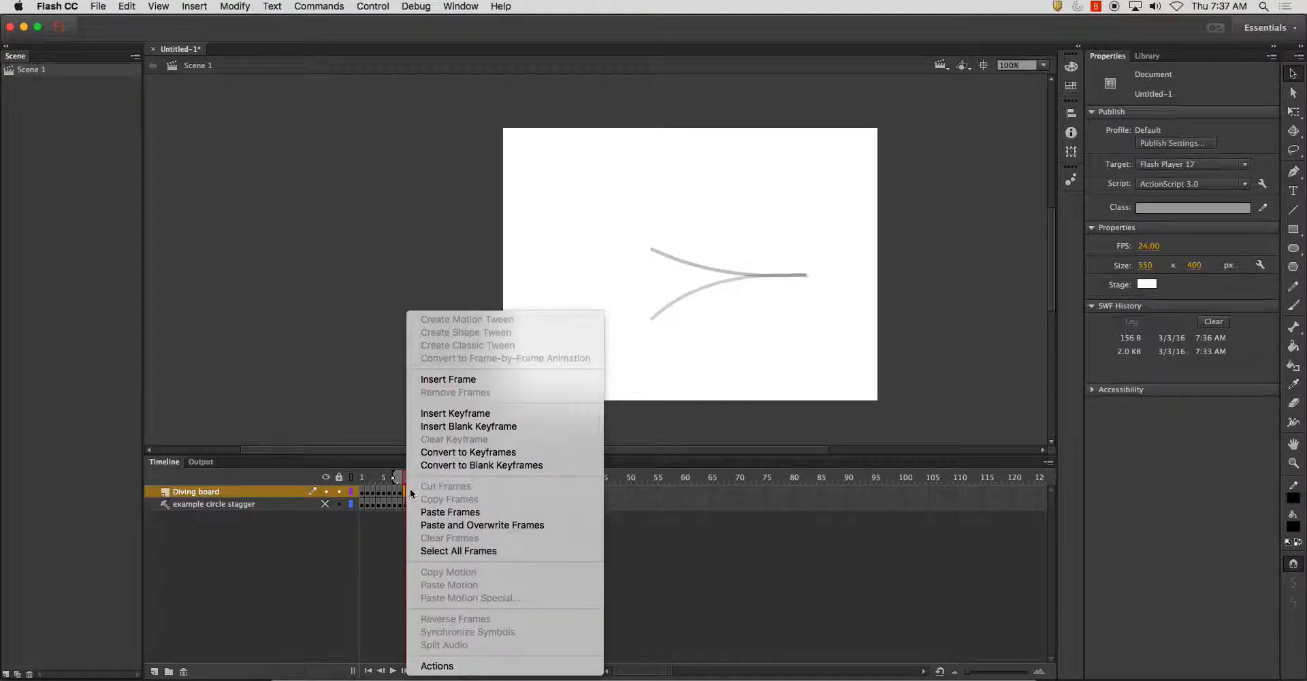
{"action": "left_click", "coordinate": [446, 512]}
Step: Flip the frame 9 curve vertically and move it so its flat right end lines up with the frame 8 curve
{"action": "left_click", "coordinate": [232, 6]}
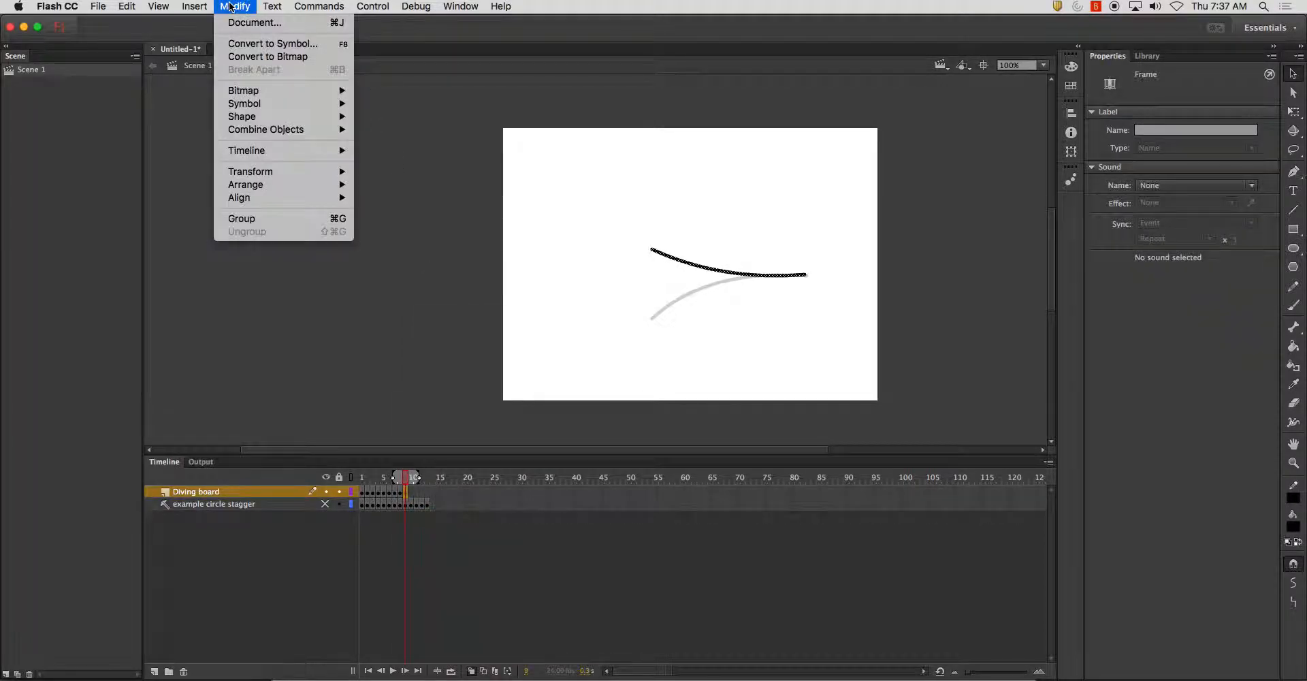
{"action": "mouse_move", "coordinate": [283, 171]}
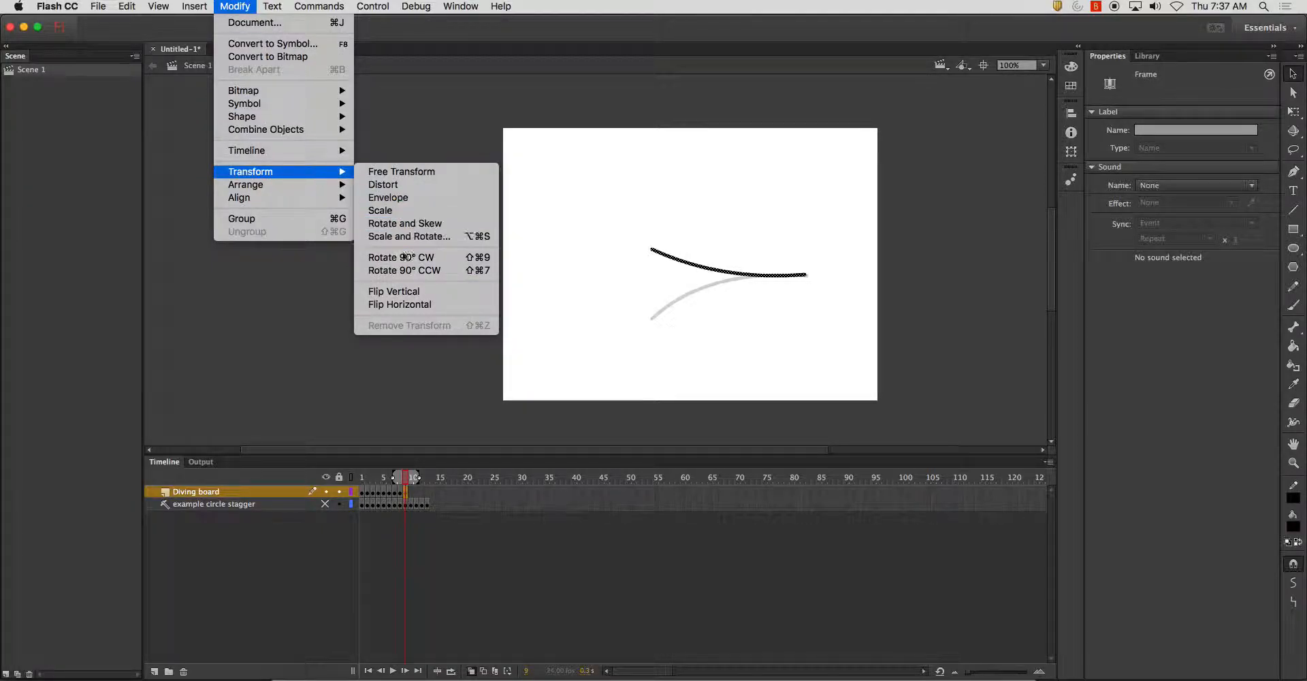
{"action": "left_click", "coordinate": [411, 291]}
{"action": "left_click", "coordinate": [748, 275]}
{"action": "left_click_drag", "start_coordinate": [747, 277], "coordinate": [748, 280]}
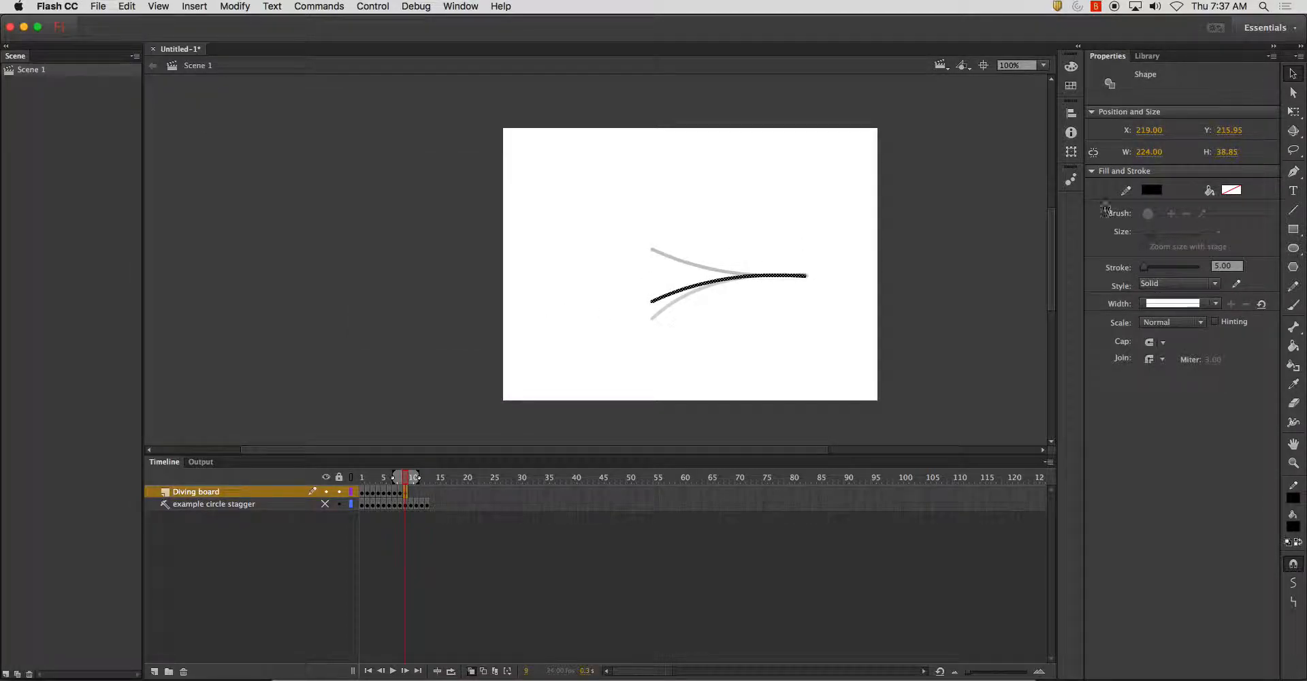
{"action": "left_click", "coordinate": [636, 388]}
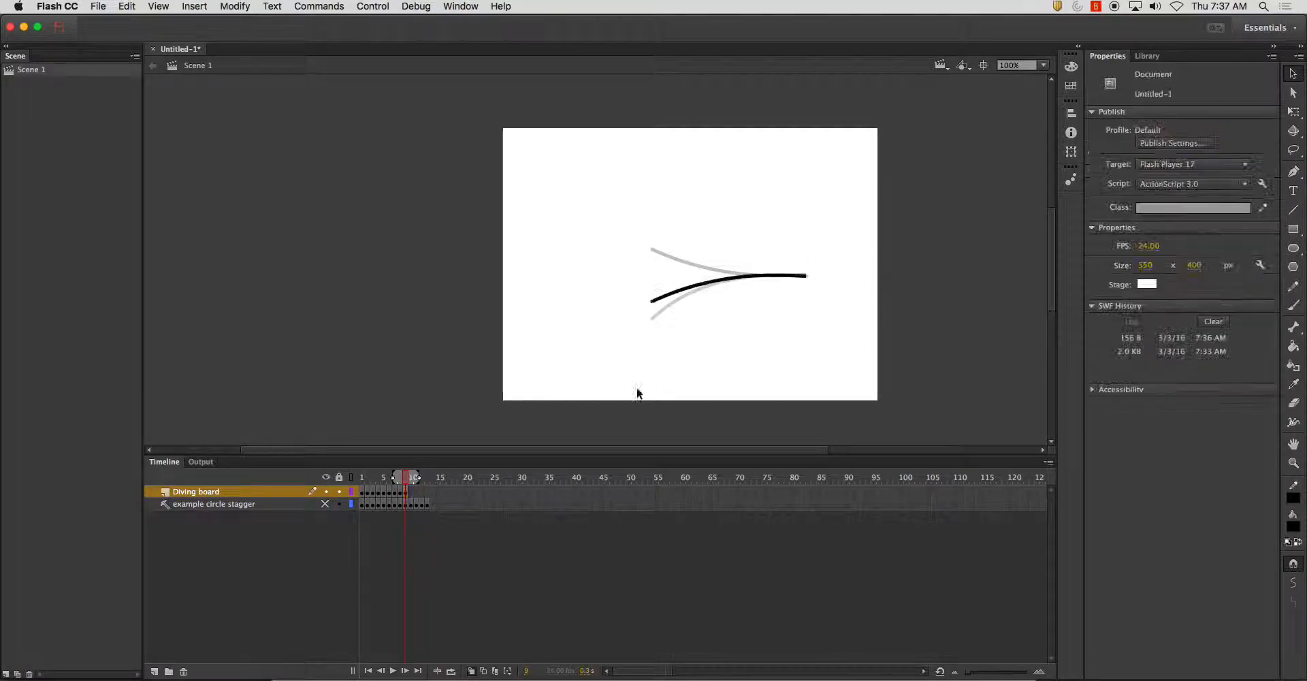
Step: Add a blank keyframe at frame 10 of the Diving board layer and compare it with the frame 8 curve
{"action": "left_click", "coordinate": [411, 498]}
{"action": "key", "text": "comma"}
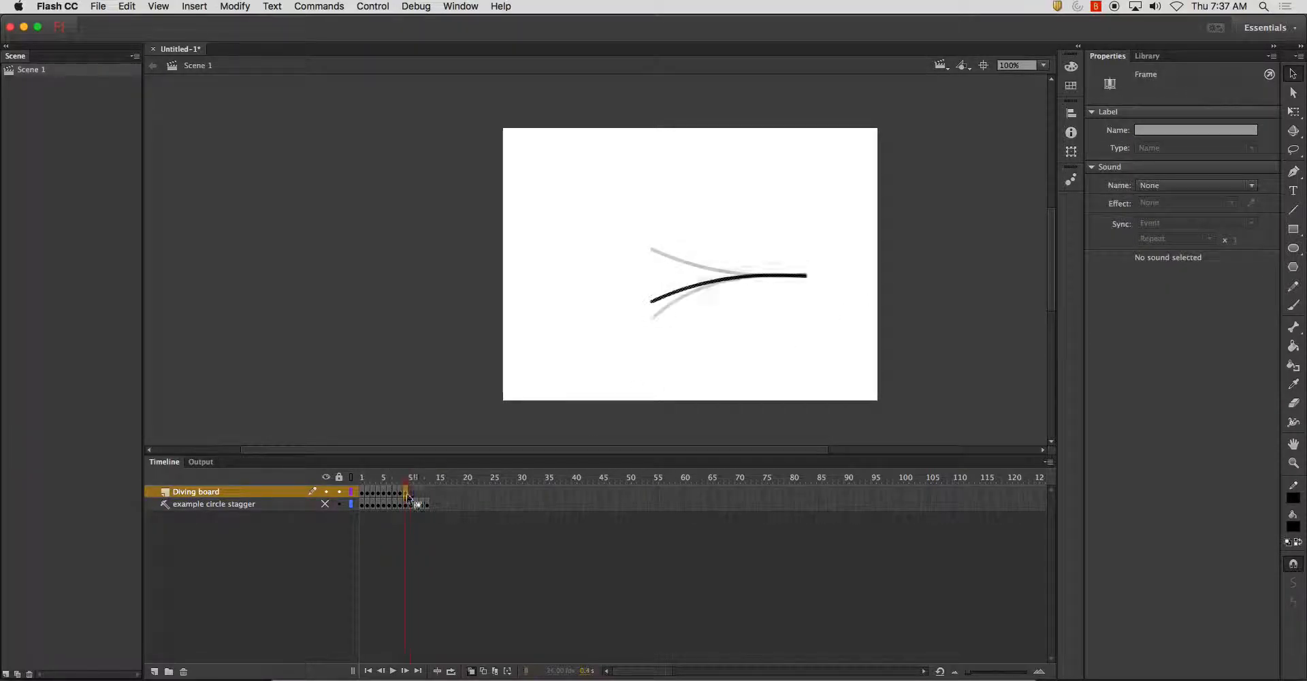
{"action": "left_click", "coordinate": [757, 277]}
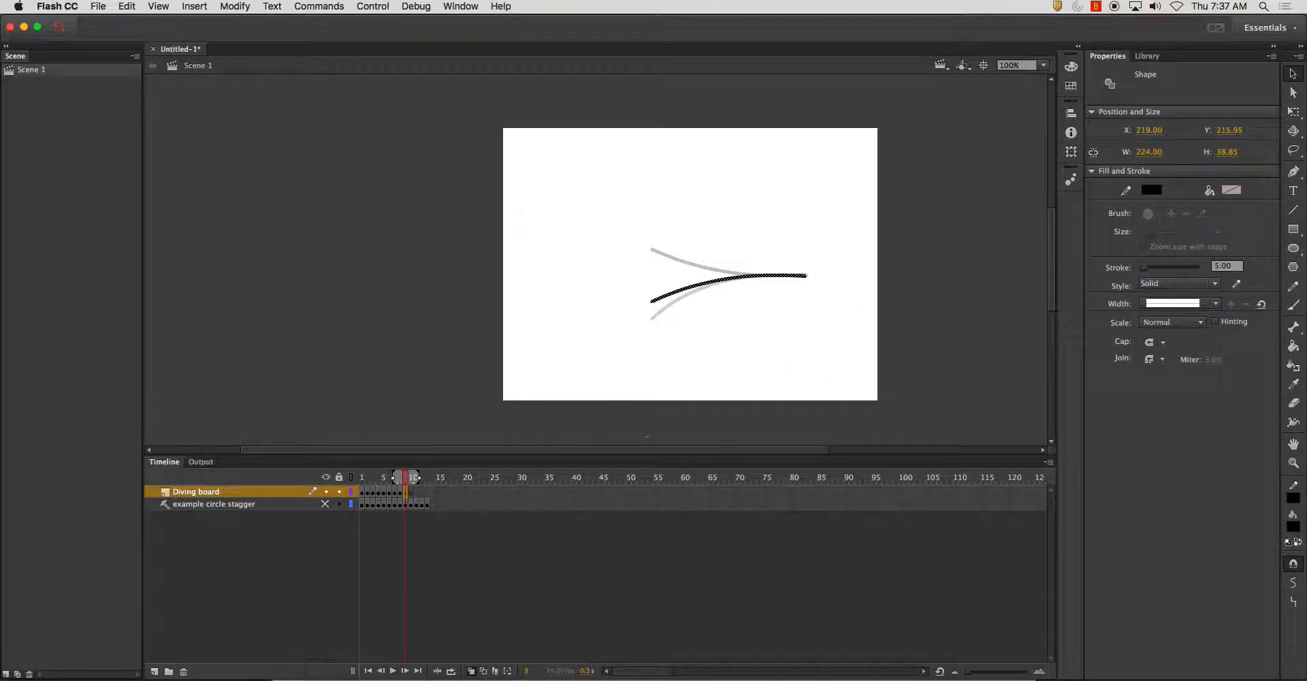
{"action": "left_click", "coordinate": [412, 492]}
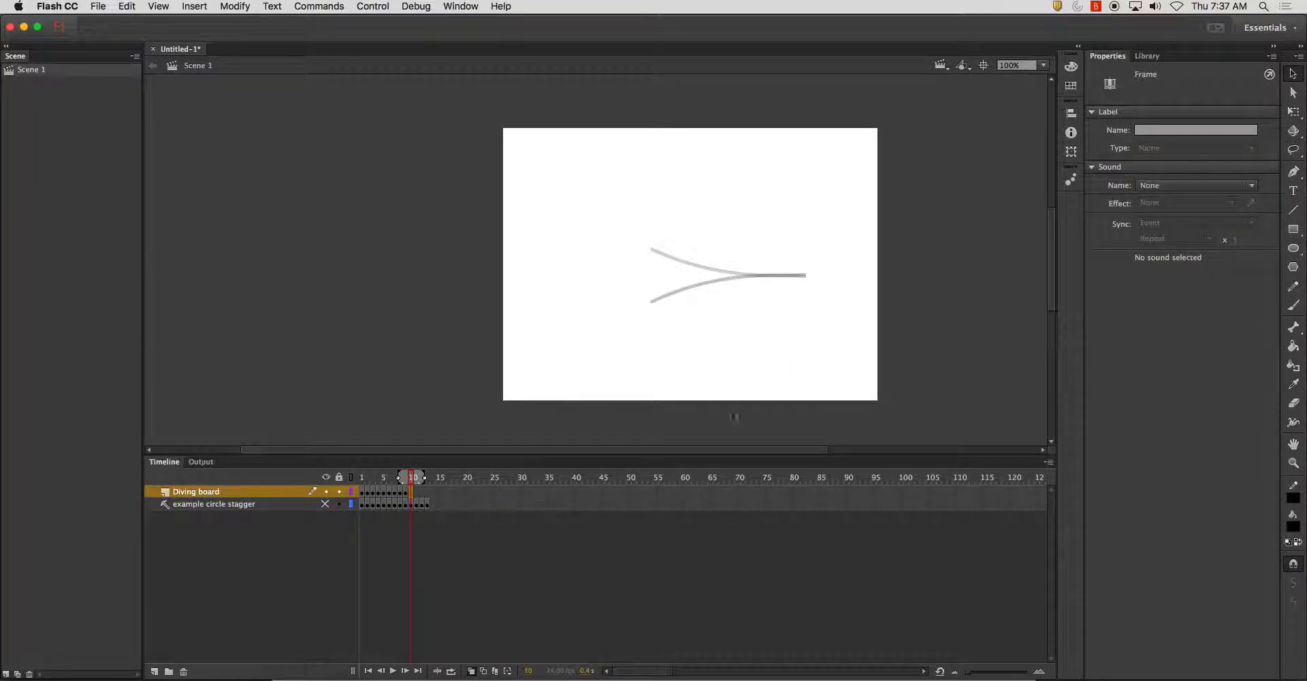
{"action": "left_click", "coordinate": [400, 480]}
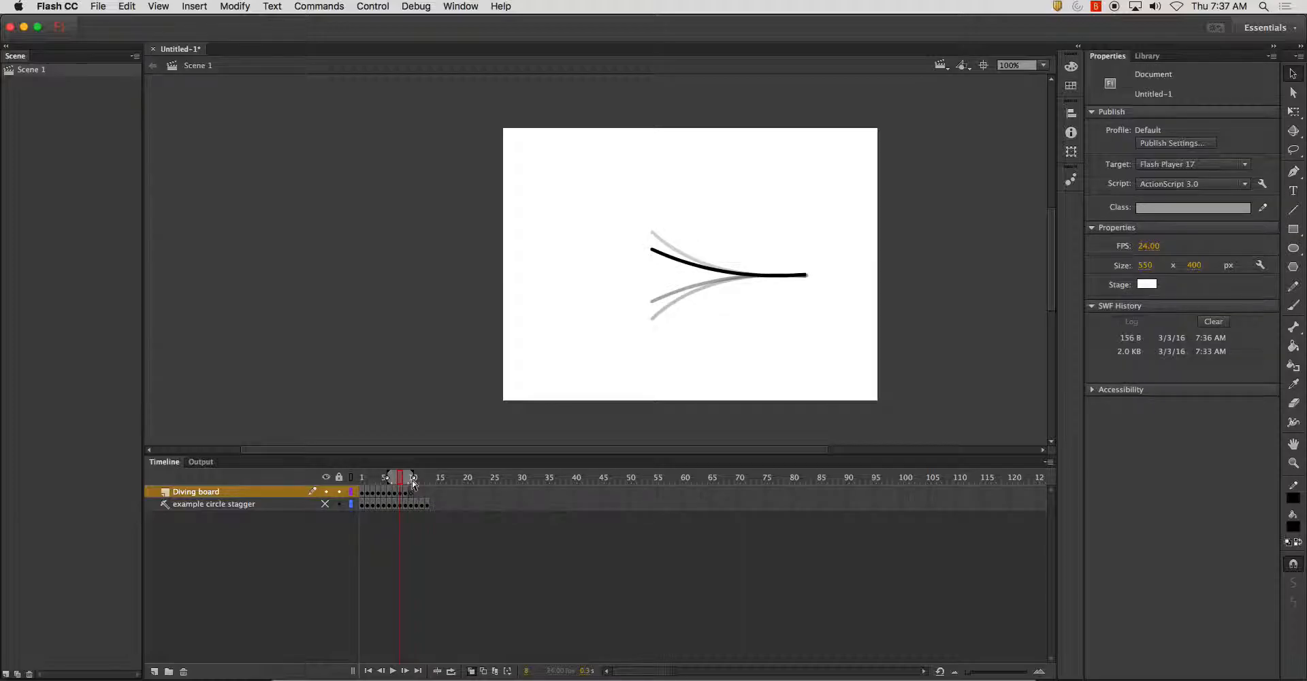
{"action": "left_click", "coordinate": [411, 479]}
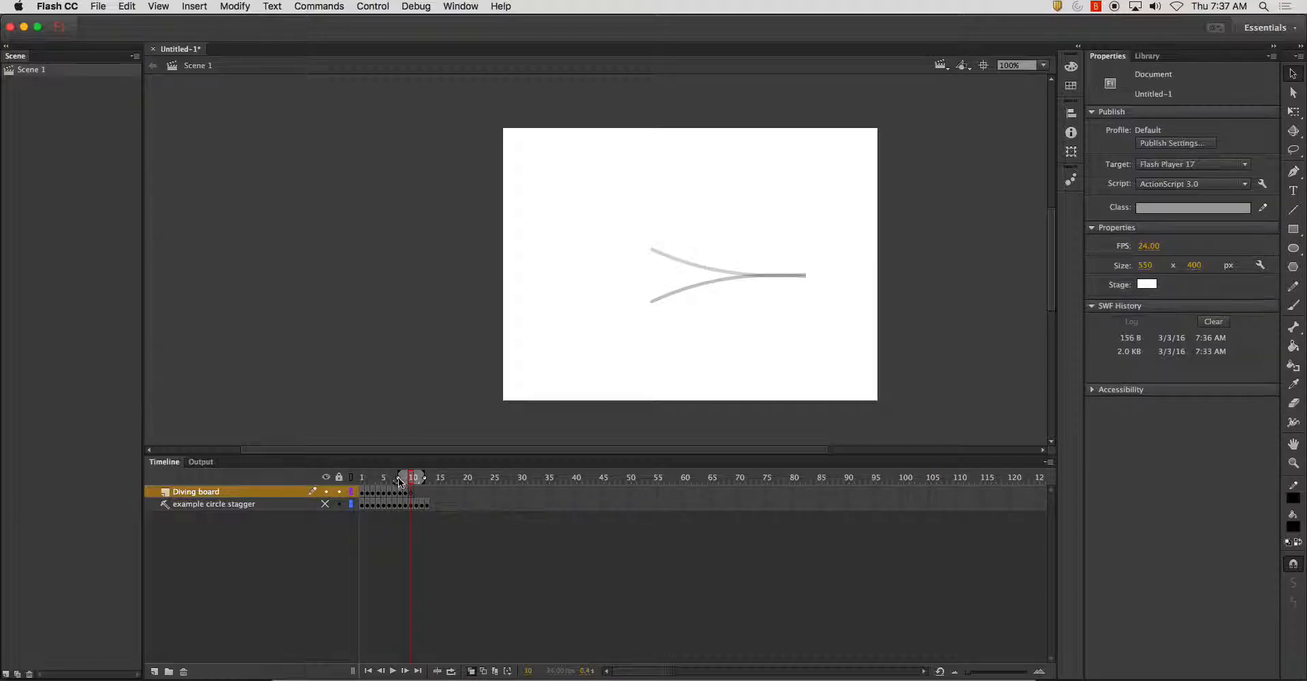
Step: In frame 10, draw a horizontal line along the board and bend its left end up slightly, about 224 px wide and 19 px high
{"action": "left_click_drag", "start_coordinate": [400, 477], "coordinate": [405, 477]}
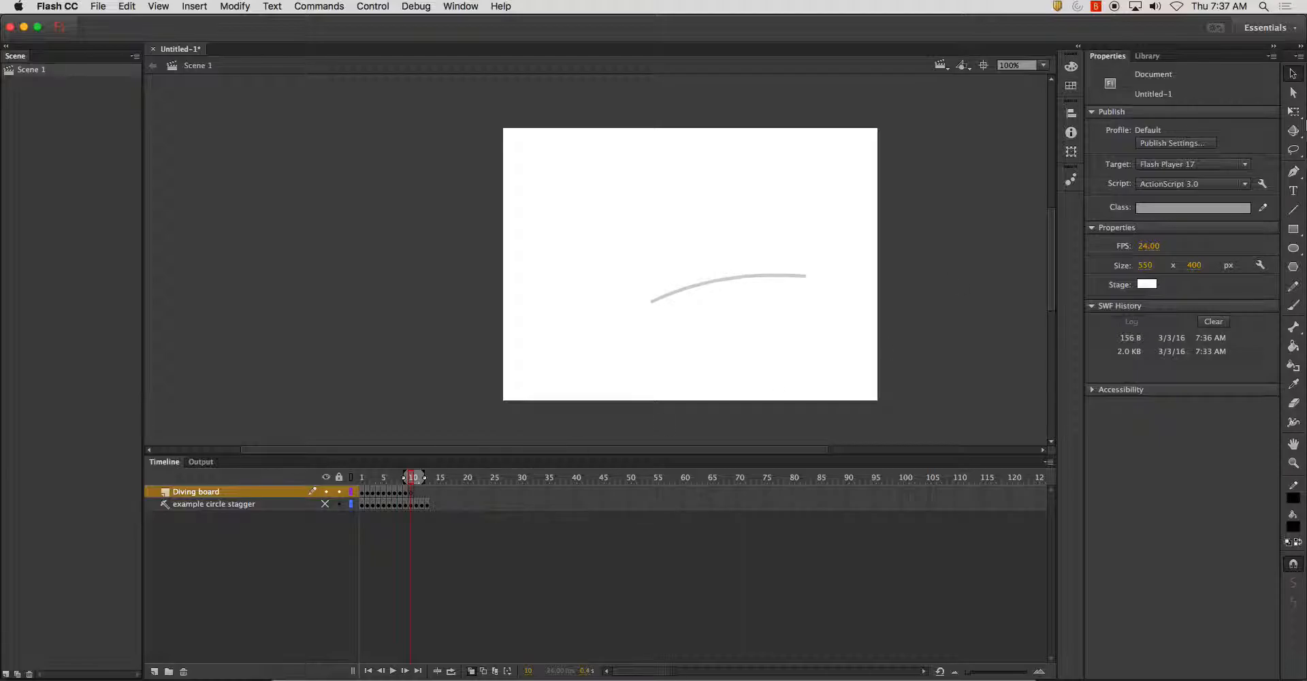
{"action": "left_click", "coordinate": [1293, 210]}
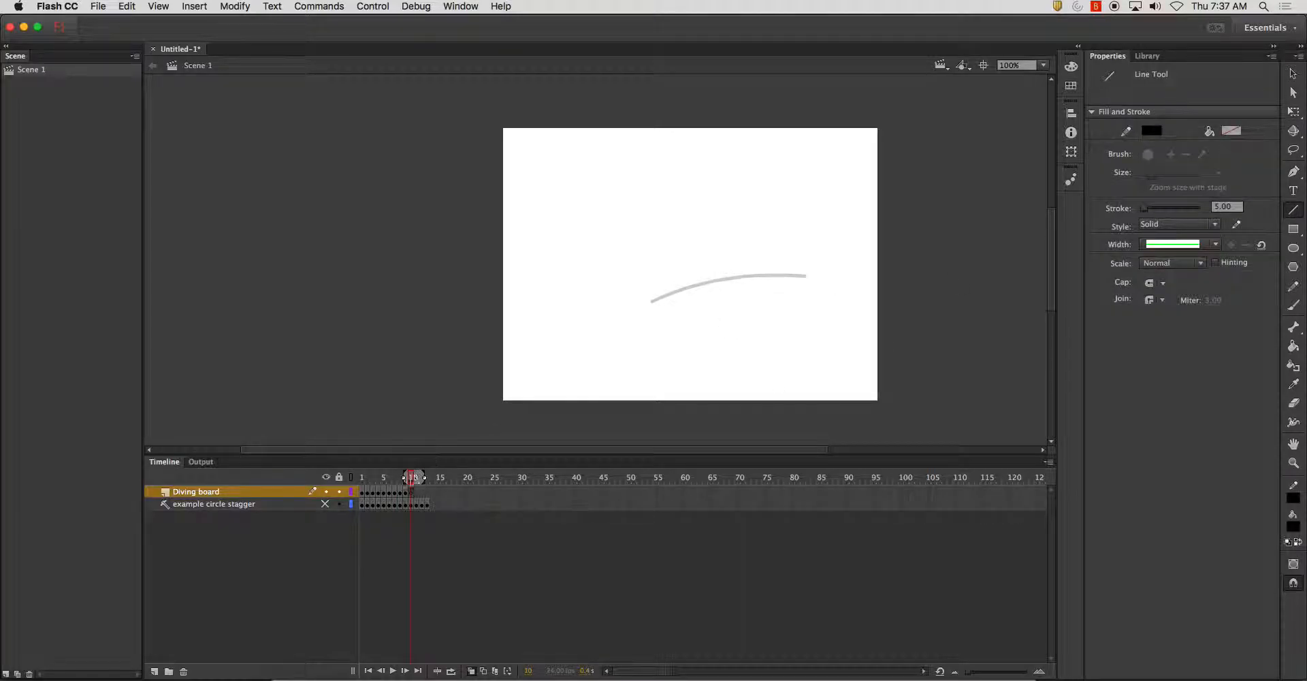
{"action": "left_click_drag", "start_coordinate": [406, 480], "coordinate": [400, 478]}
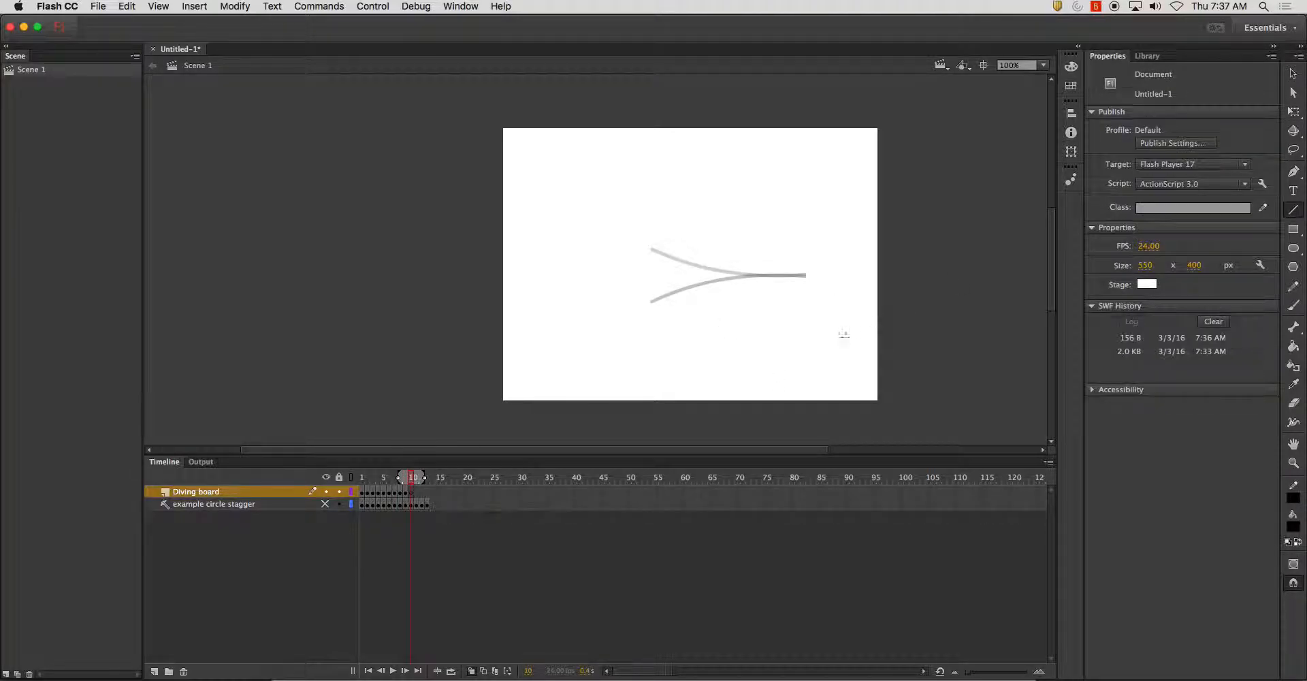
{"action": "left_click_drag", "start_coordinate": [804, 276], "coordinate": [650, 276]}
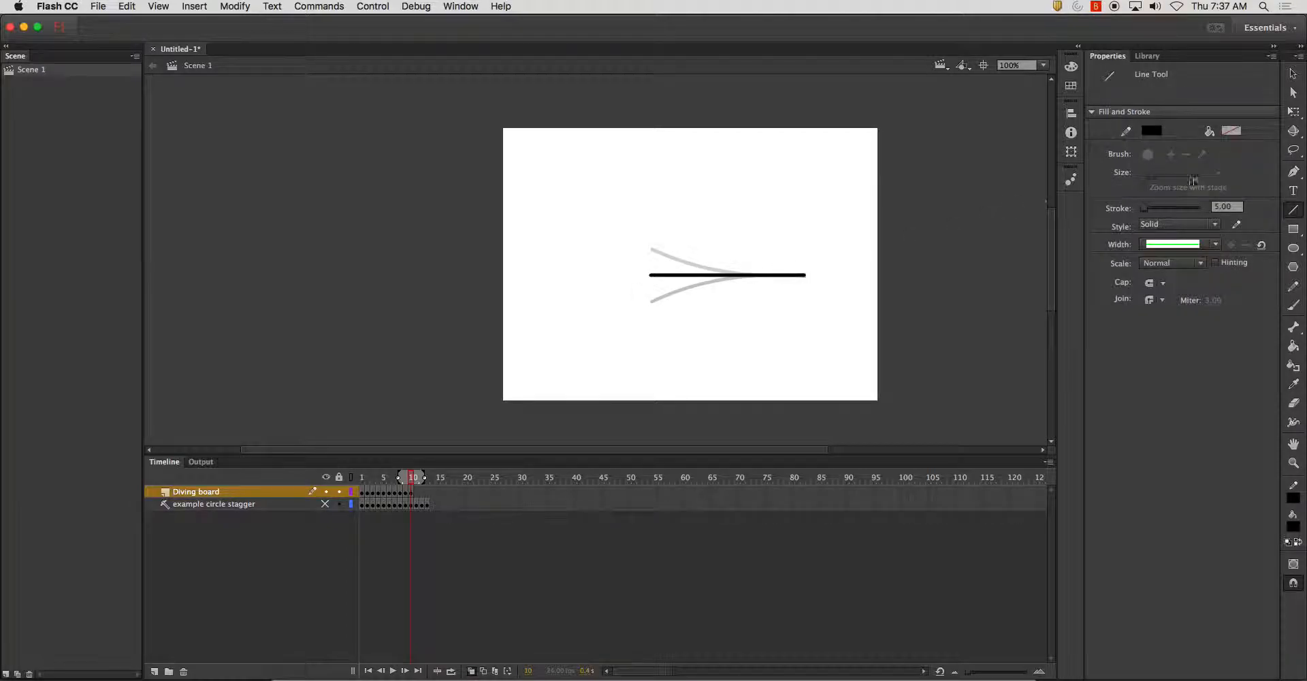
{"action": "left_click", "coordinate": [1293, 74]}
{"action": "left_click_drag", "start_coordinate": [650, 275], "coordinate": [692, 276]}
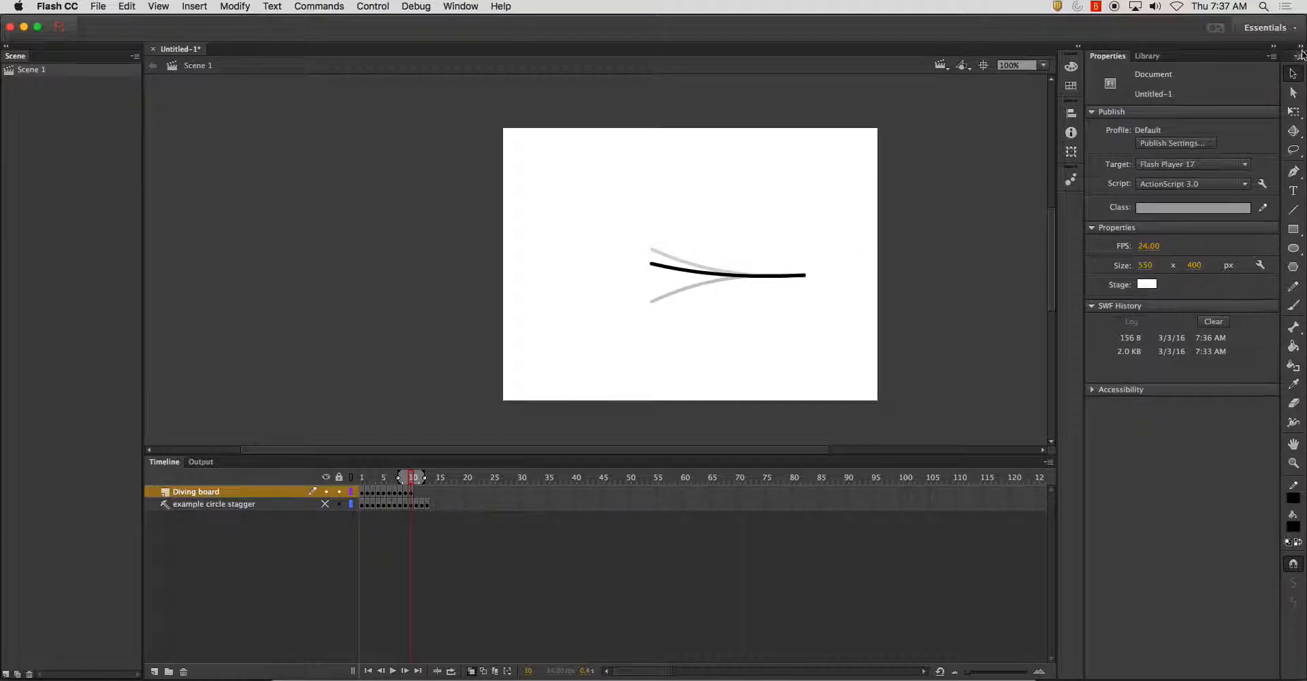
Step: Copy the frame 10 curve of the Diving board layer and paste it into frame 11
{"action": "left_click", "coordinate": [724, 276]}
{"action": "right_click", "coordinate": [727, 273]}
{"action": "left_click", "coordinate": [528, 411]}
{"action": "right_click", "coordinate": [411, 493]}
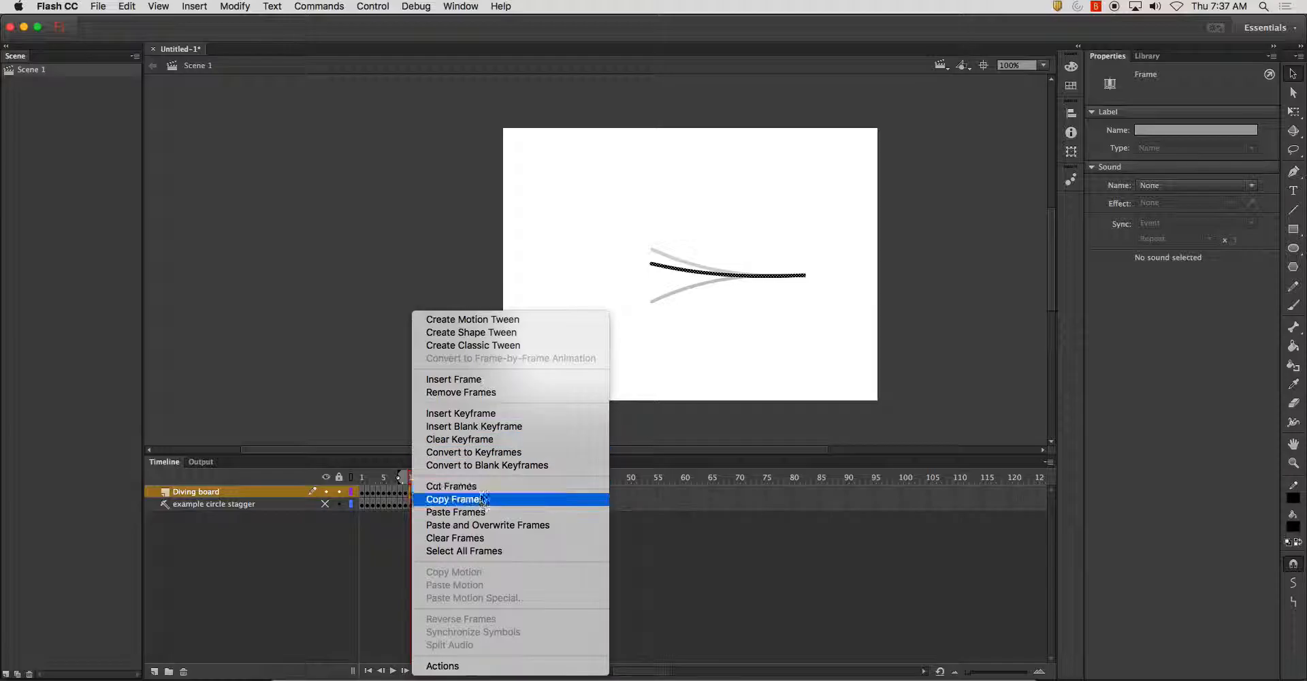
{"action": "left_click", "coordinate": [423, 502]}
{"action": "left_click", "coordinate": [416, 491]}
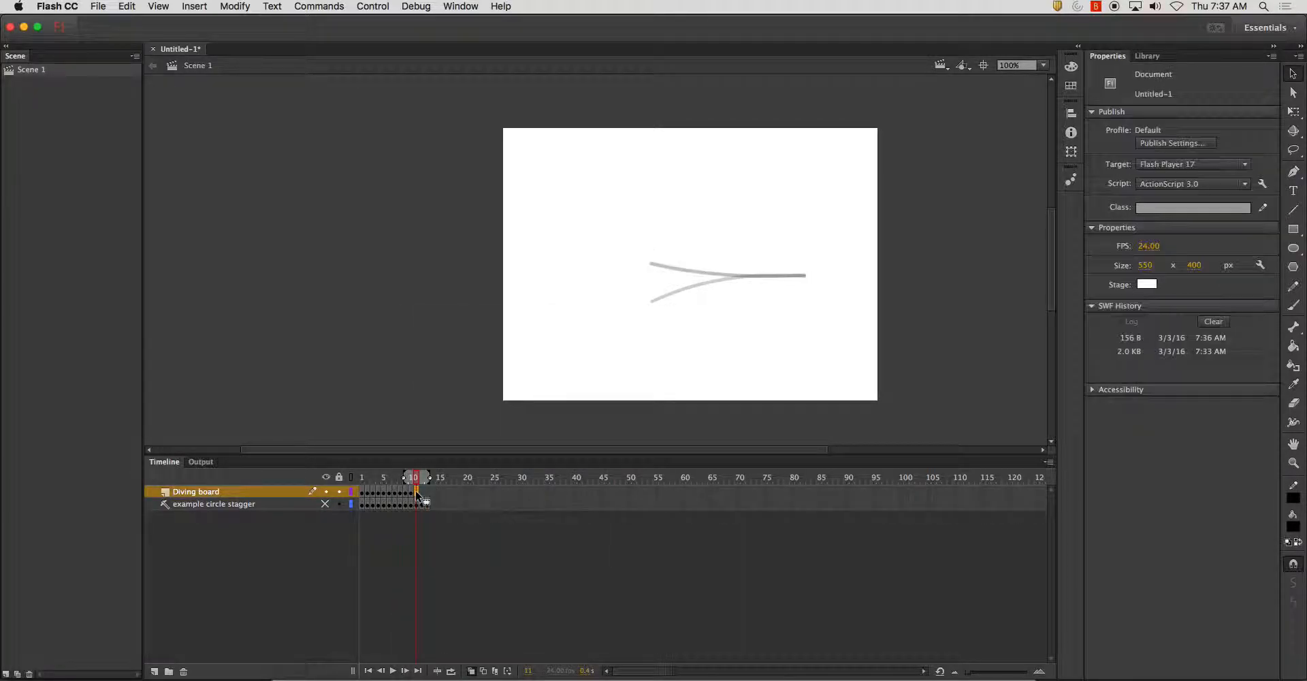
{"action": "right_click", "coordinate": [416, 492]}
{"action": "left_click", "coordinate": [434, 513]}
Step: Flip the frame 11 curve vertically and move it down so its flat right end lines up with the frame 10 curve
{"action": "left_click", "coordinate": [235, 6]}
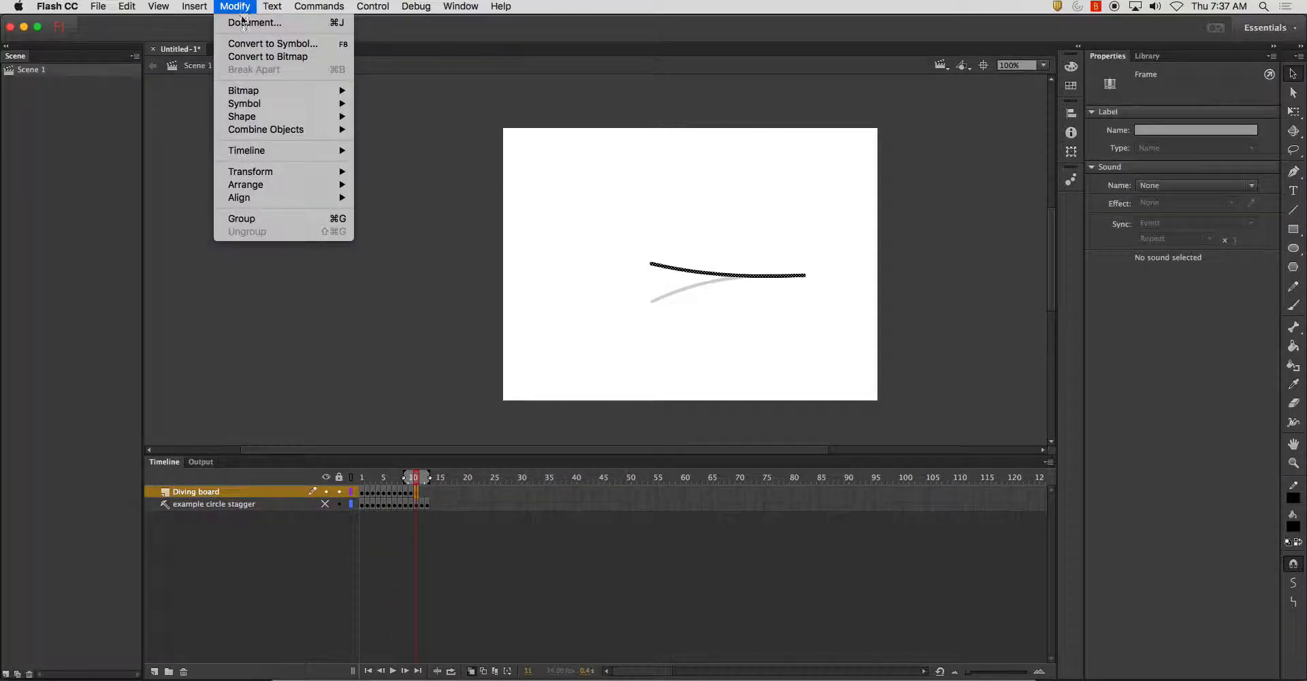
{"action": "left_click", "coordinate": [411, 290]}
{"action": "left_click_drag", "start_coordinate": [738, 268], "coordinate": [738, 279]}
Step: Test the movie to check the board's vibration through frame 11, and return to the stage with nothing selected
{"action": "key", "text": "super+Return"}
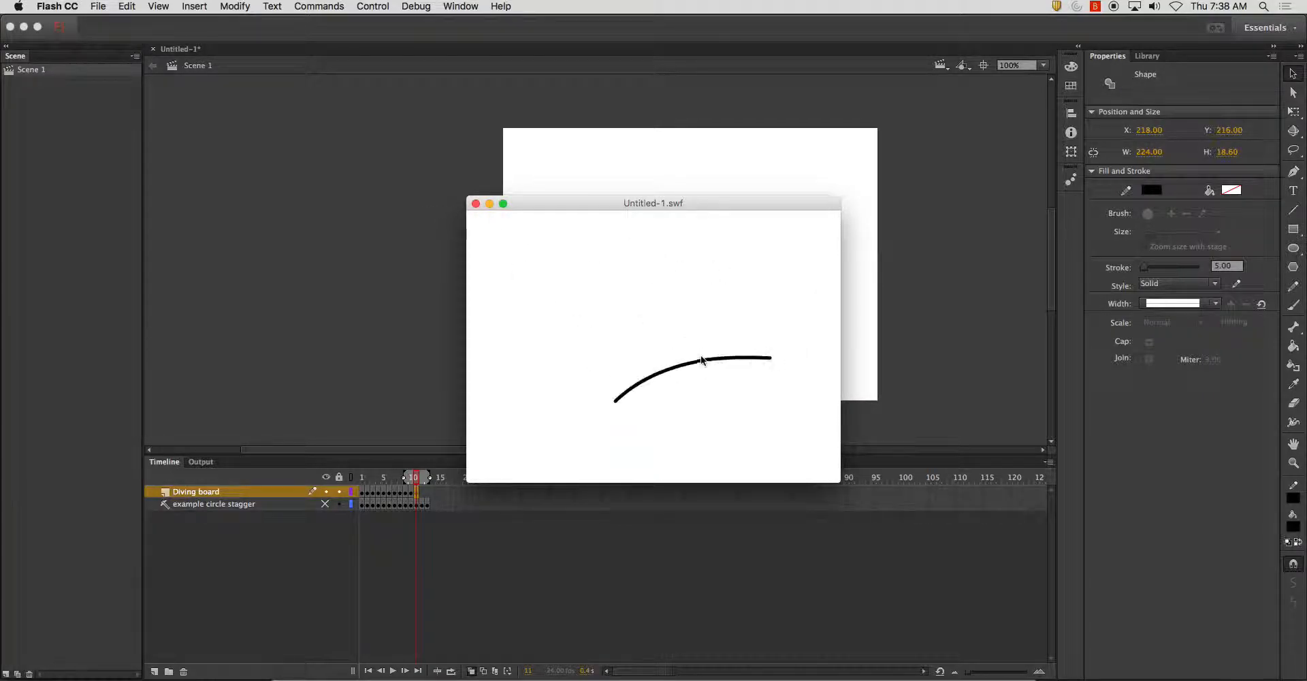
{"action": "left_click", "coordinate": [476, 204]}
{"action": "left_click", "coordinate": [574, 373]}
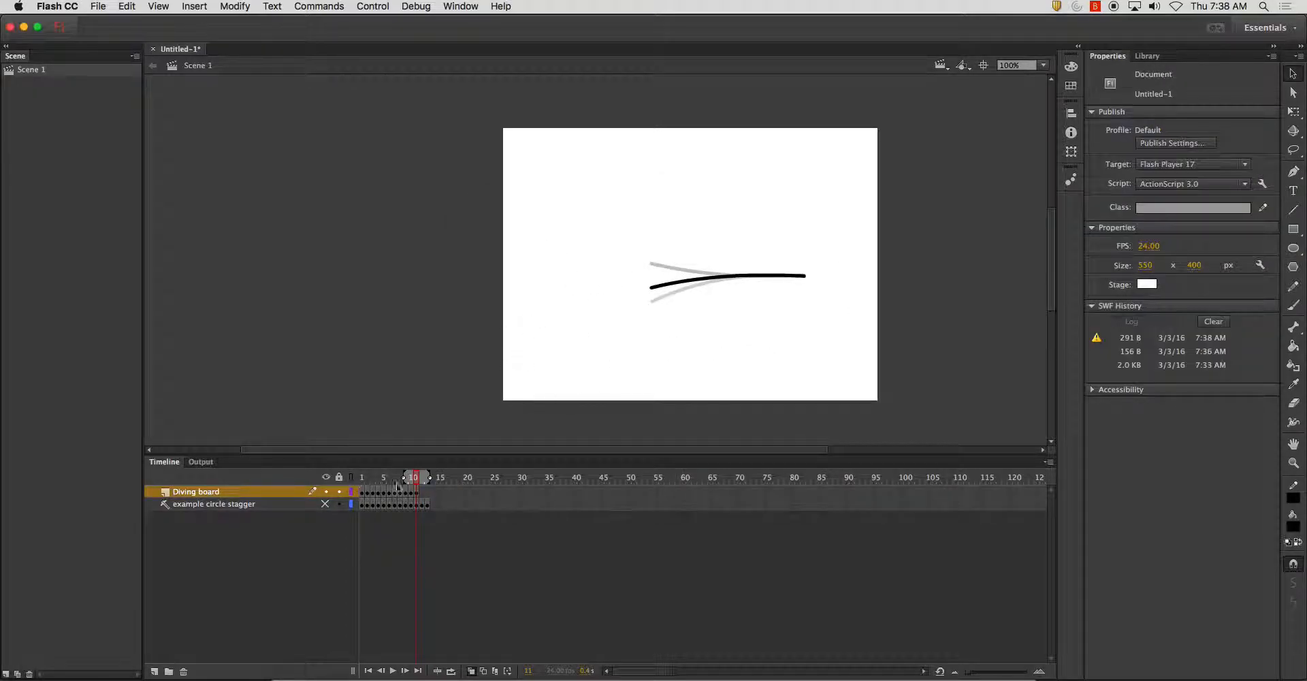
Step: In frame 12, draw a horizontal board line and bend its left end up less than in frame 10, about 223 px wide and 11 px high
{"action": "left_click", "coordinate": [422, 492]}
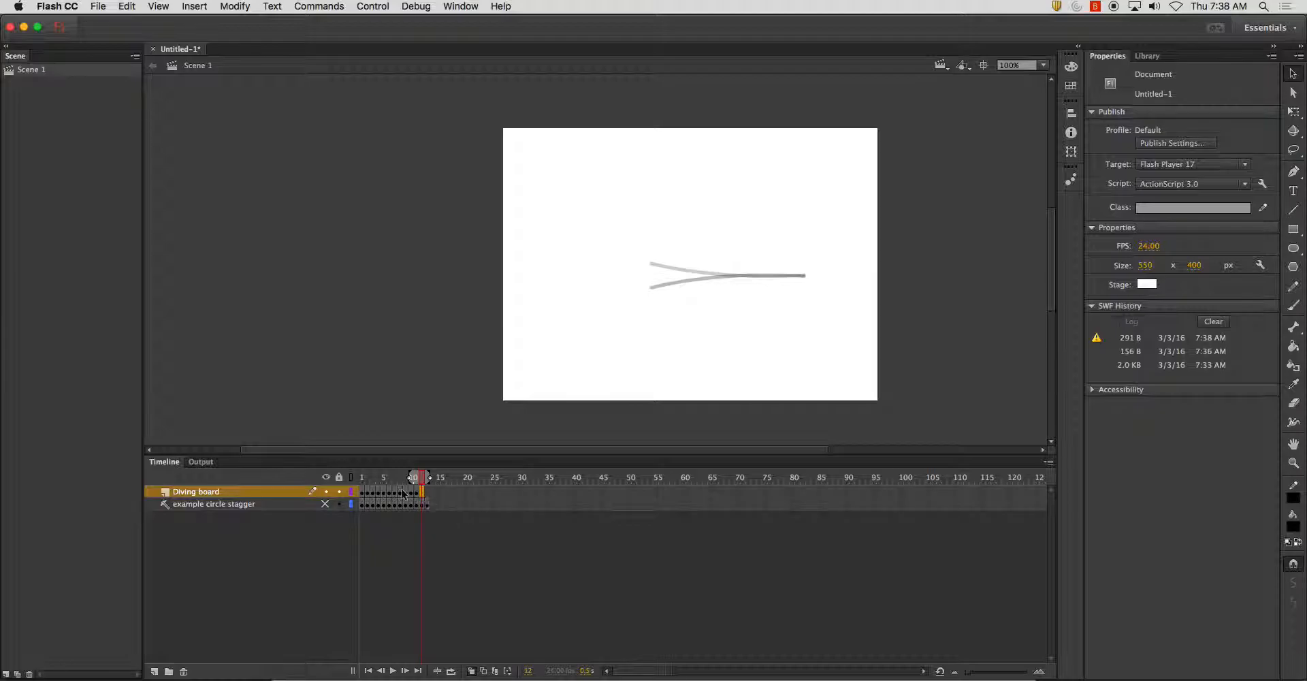
{"action": "left_click", "coordinate": [415, 491]}
{"action": "left_click", "coordinate": [420, 491]}
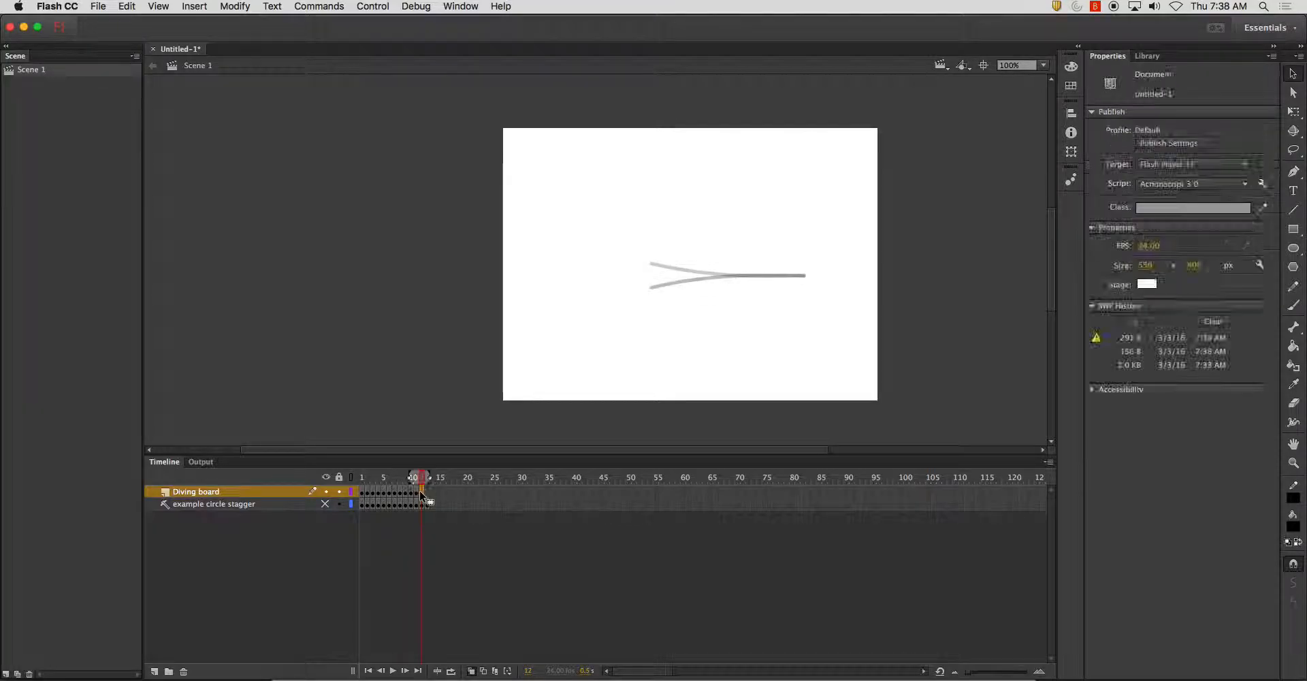
{"action": "left_click", "coordinate": [1293, 210]}
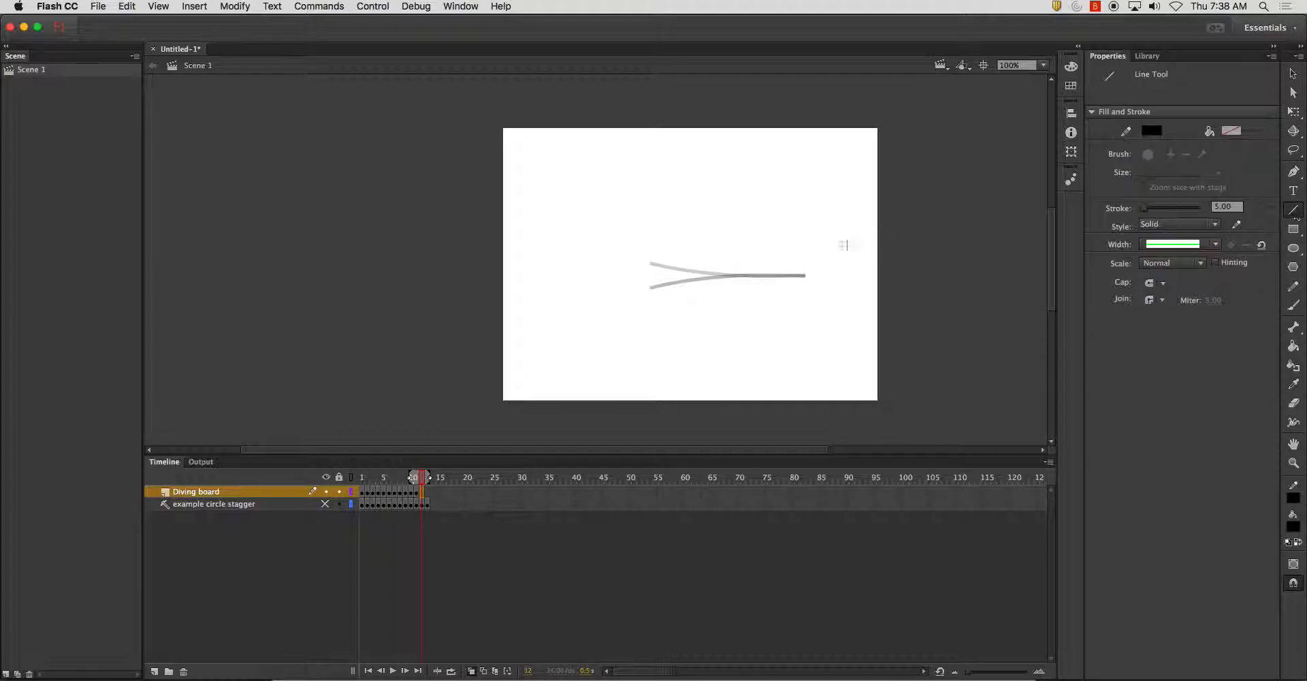
{"action": "left_click_drag", "start_coordinate": [804, 275], "coordinate": [655, 276]}
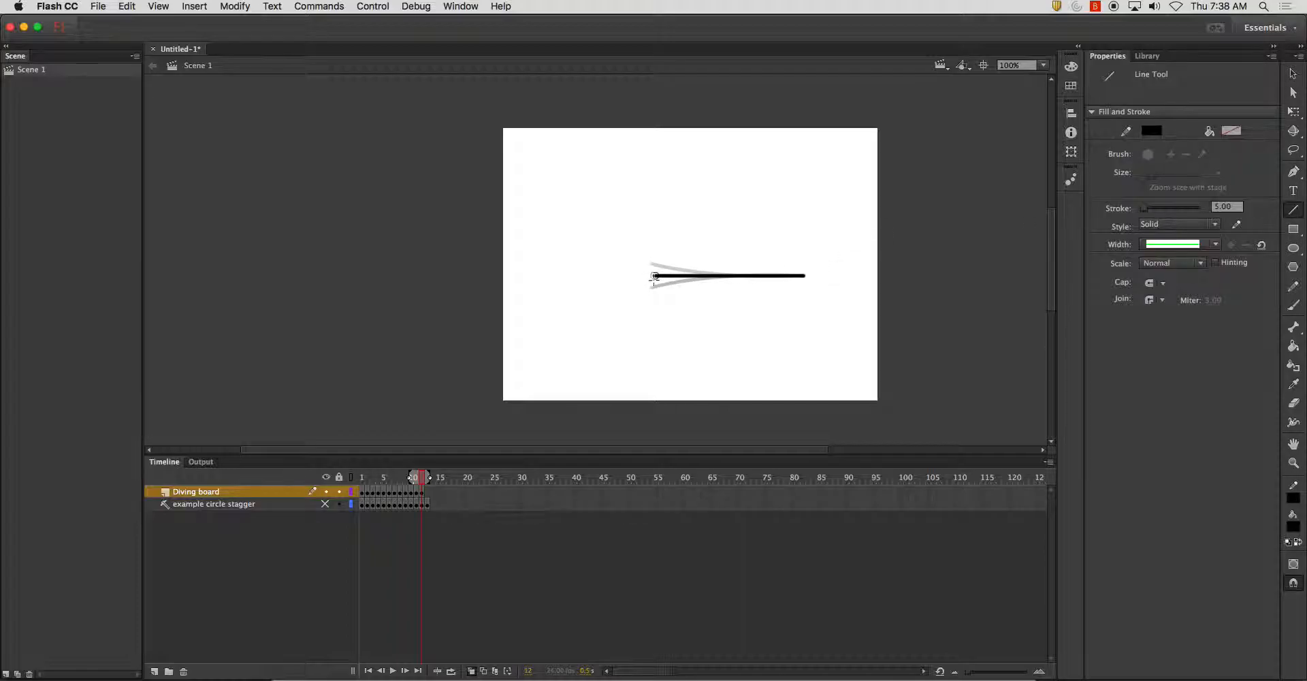
{"action": "left_click", "coordinate": [1292, 73]}
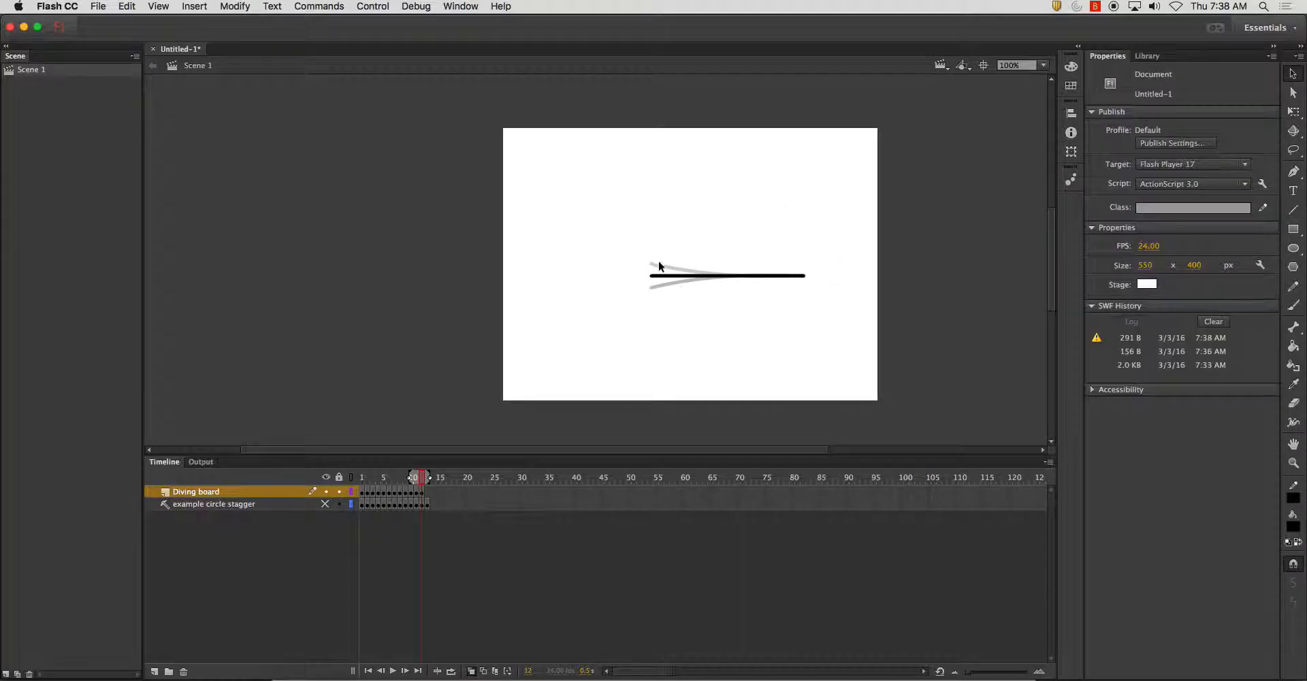
{"action": "left_click_drag", "start_coordinate": [652, 275], "coordinate": [688, 279]}
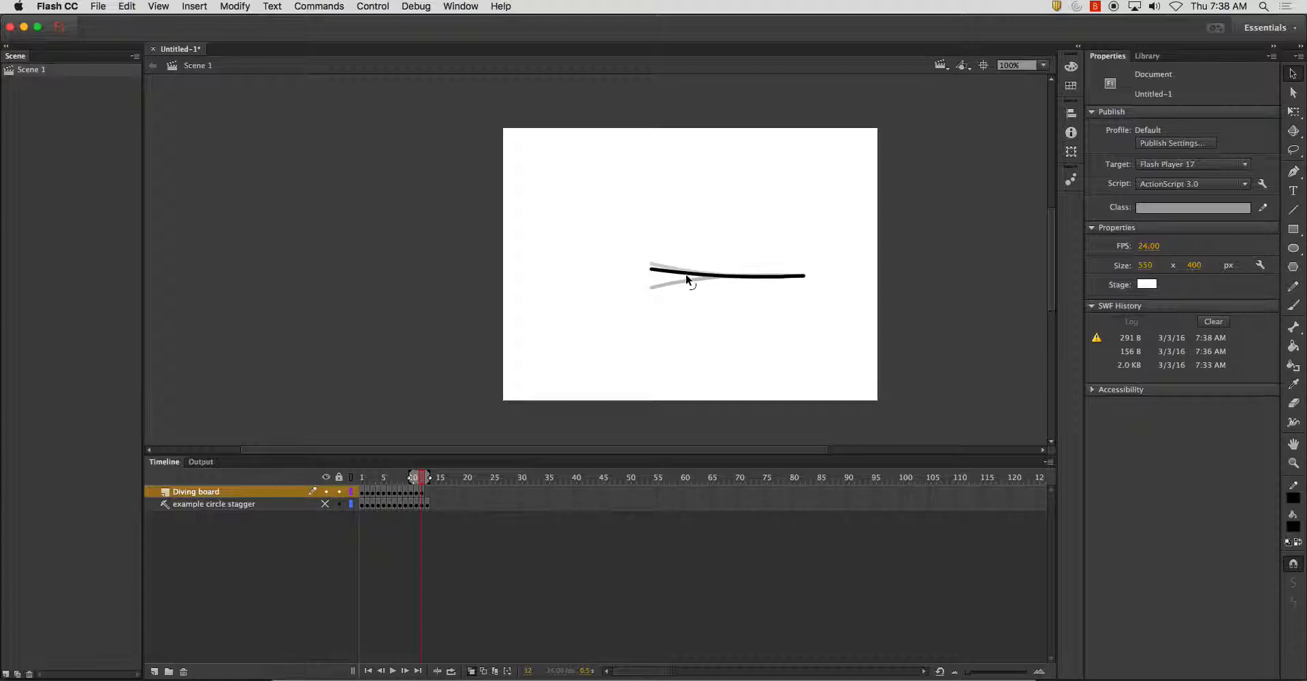
Step: Copy the frame 12 curve of the Diving board layer and paste it into frame 13
{"action": "right_click", "coordinate": [424, 495]}
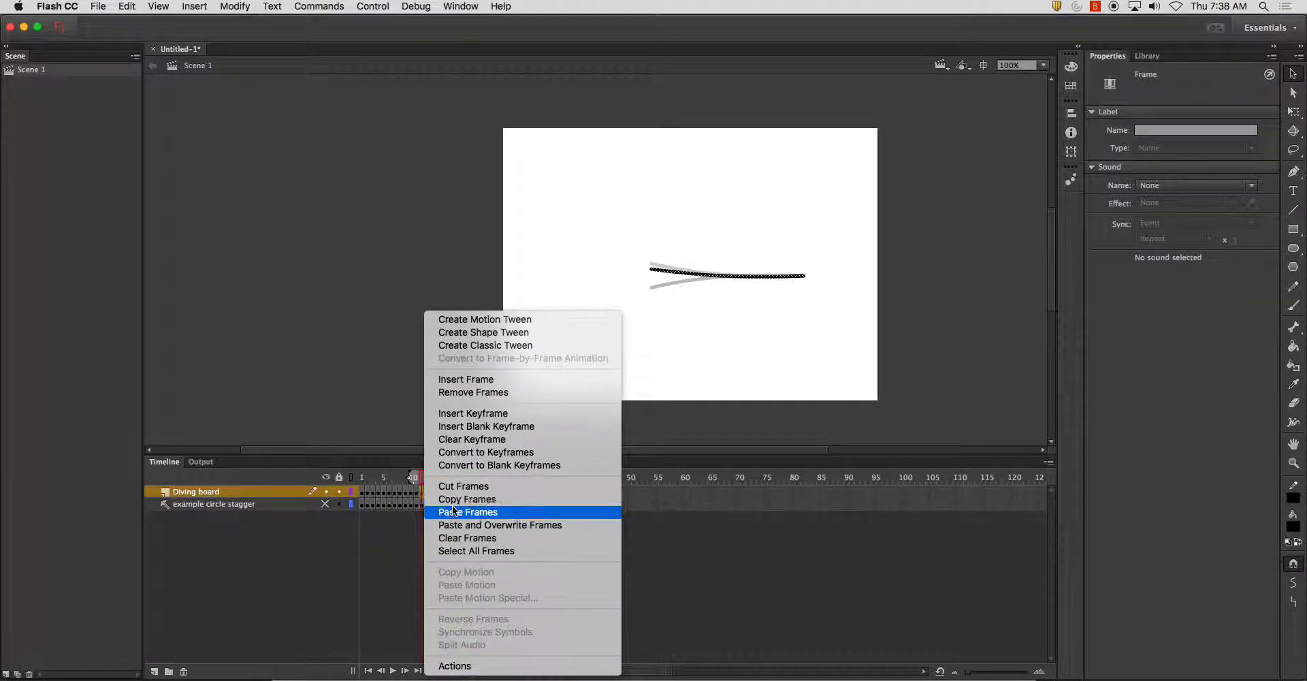
{"action": "left_click", "coordinate": [440, 499]}
{"action": "left_click", "coordinate": [428, 491]}
{"action": "right_click", "coordinate": [429, 491]}
{"action": "left_click", "coordinate": [476, 511]}
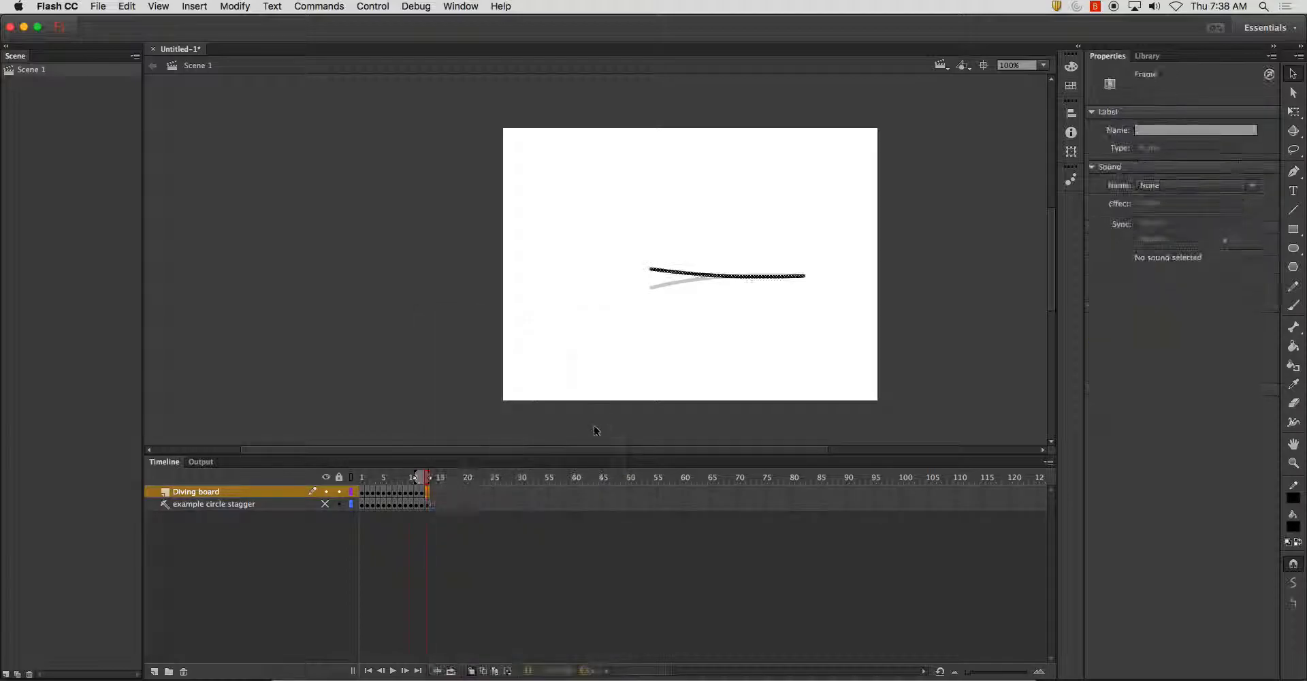
Step: Flip the frame 13 curve vertically and align its flat right end with the frame 12 curve
{"action": "left_click", "coordinate": [235, 6]}
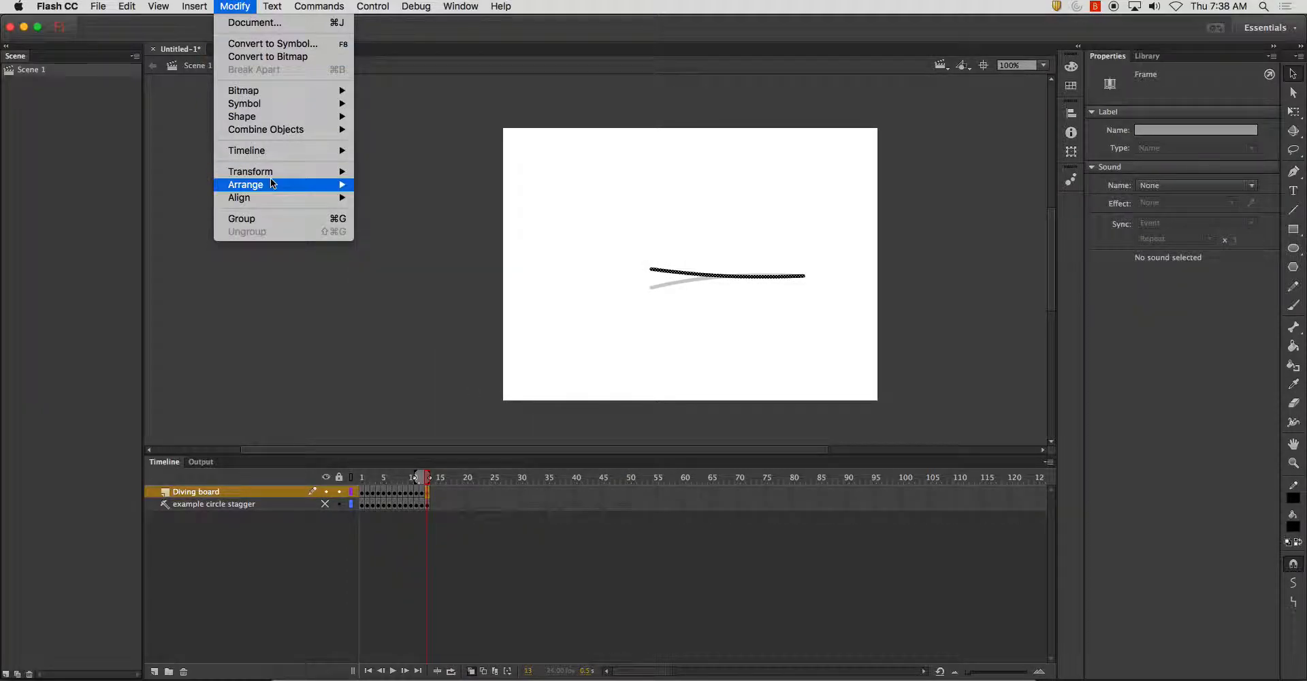
{"action": "mouse_move", "coordinate": [272, 172]}
{"action": "left_click", "coordinate": [394, 291]}
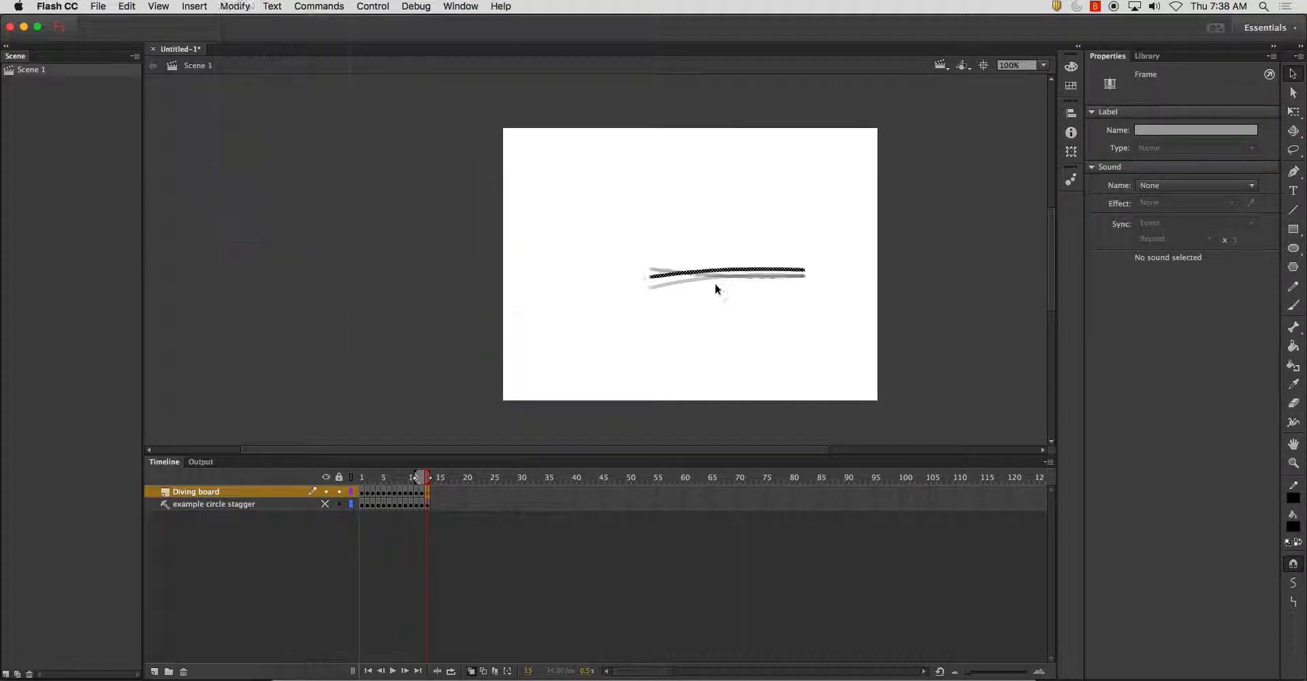
{"action": "left_click_drag", "start_coordinate": [732, 273], "coordinate": [732, 275]}
{"action": "left_click", "coordinate": [972, 218]}
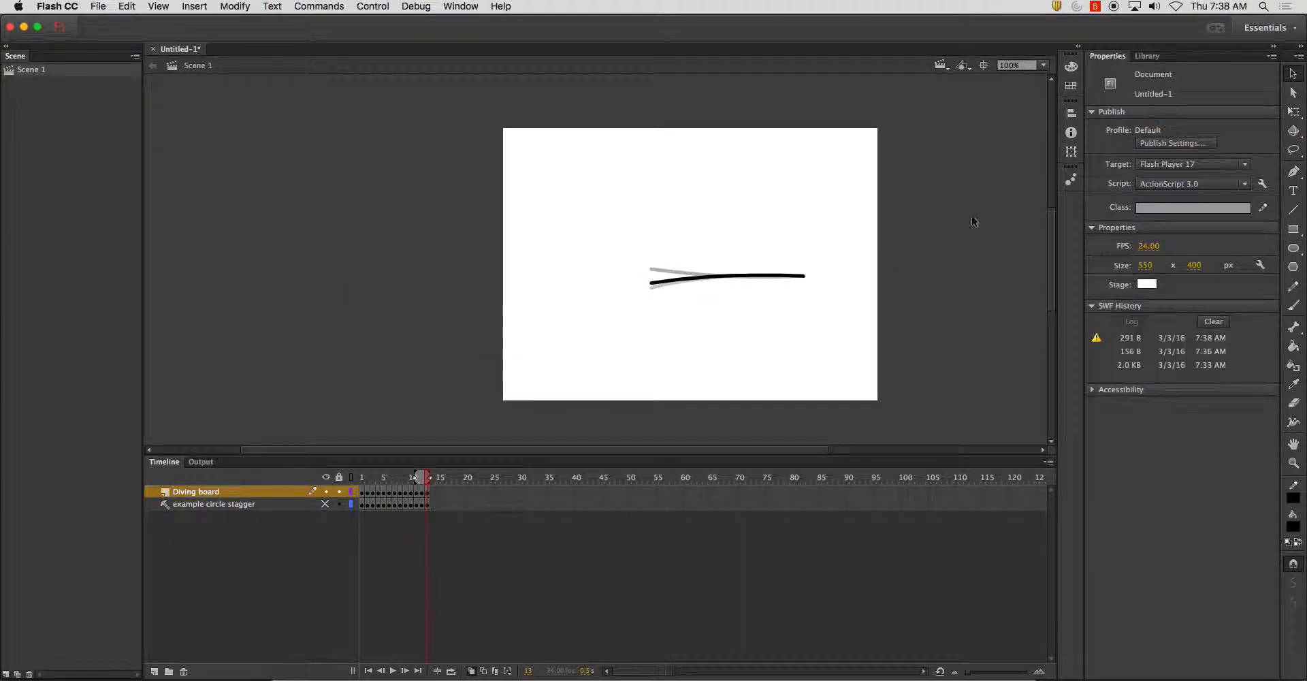
{"action": "left_click", "coordinate": [657, 282]}
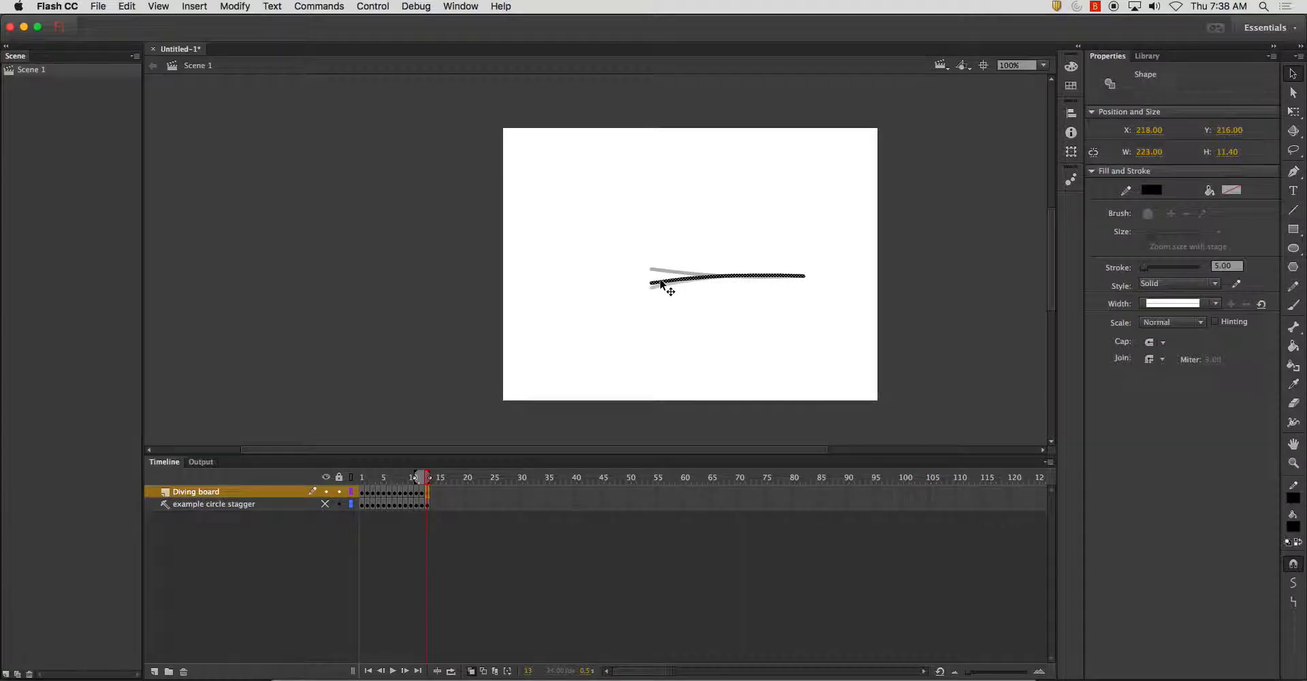
{"action": "left_click", "coordinate": [772, 203]}
Step: In frame 14, draw a straight horizontal line about 223 px wide along the board as its resting position
{"action": "left_click", "coordinate": [433, 492]}
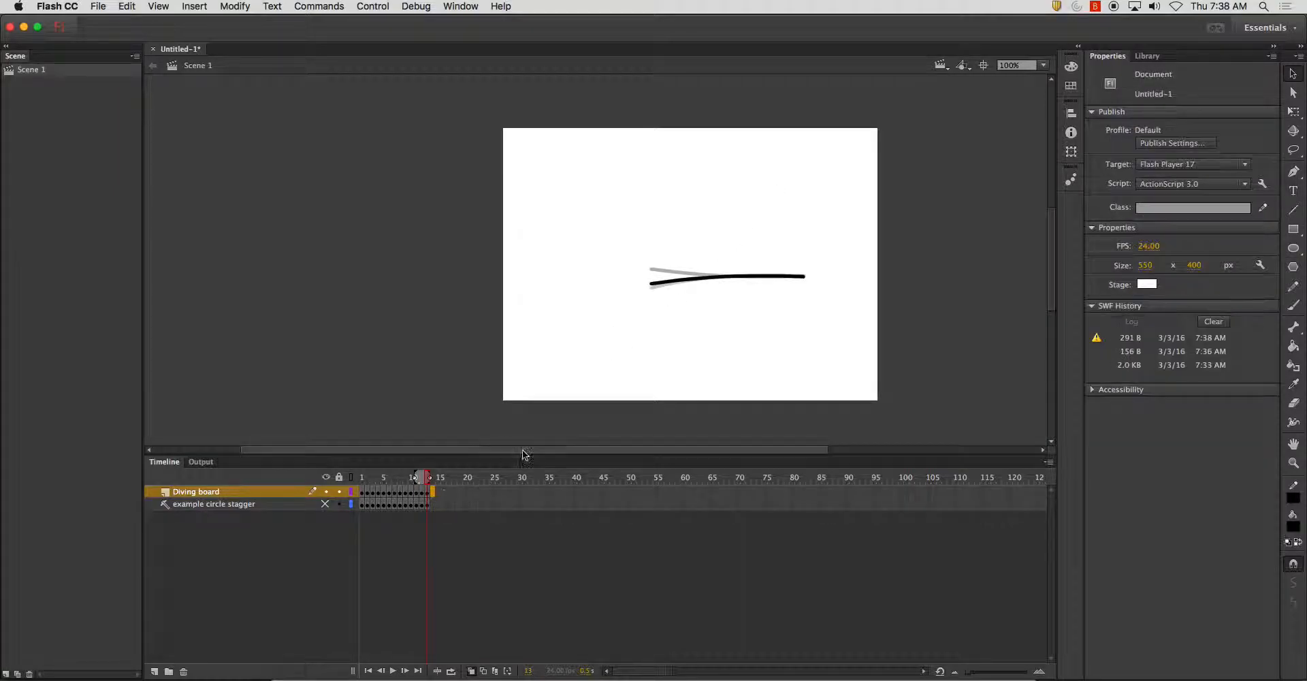
{"action": "left_click", "coordinate": [1294, 209]}
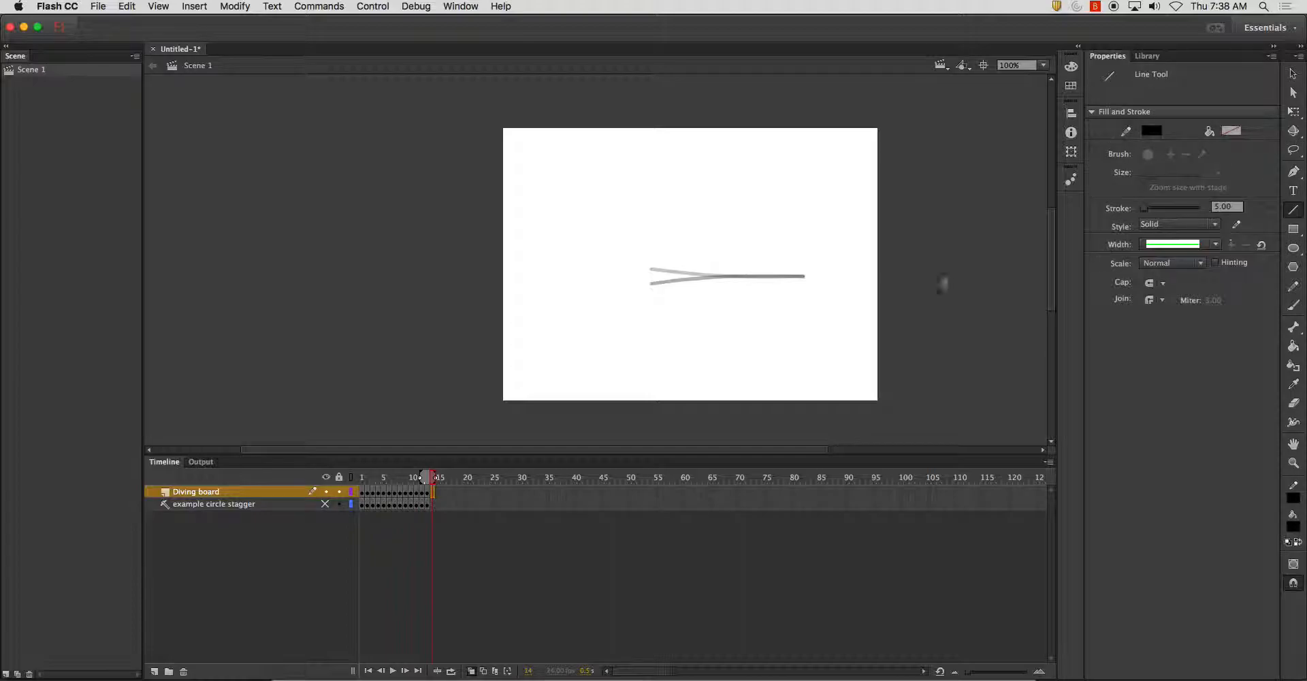
{"action": "left_click_drag", "start_coordinate": [803, 276], "coordinate": [651, 288]}
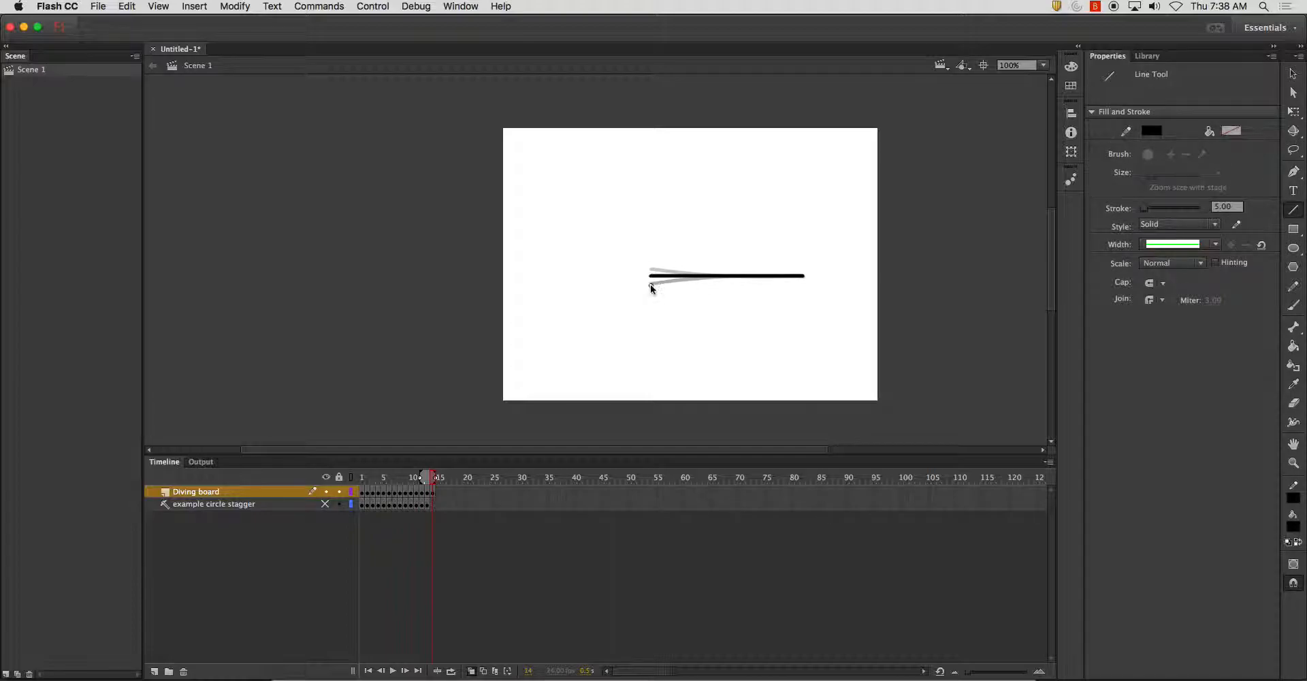
Step: Extend the flat board through frame 20 of the Diving board layer and test the movie
{"action": "right_click", "coordinate": [465, 490]}
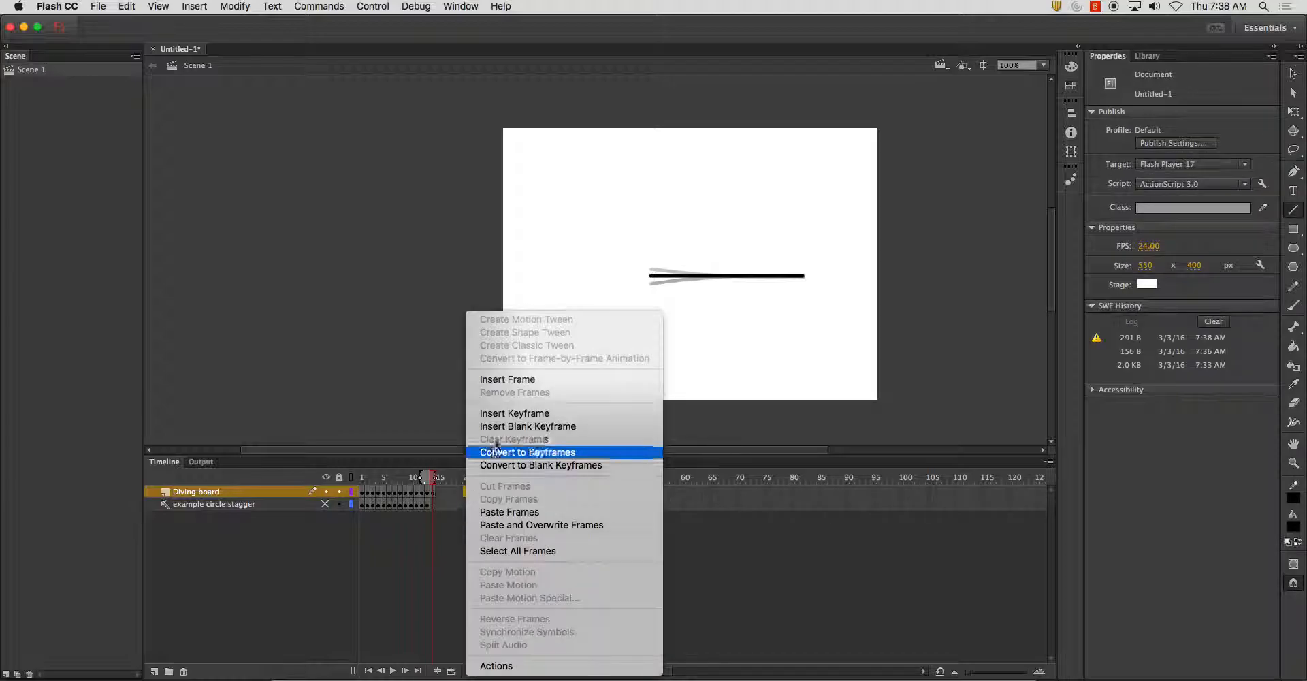
{"action": "left_click", "coordinate": [512, 378]}
{"action": "key", "text": "super+Return"}
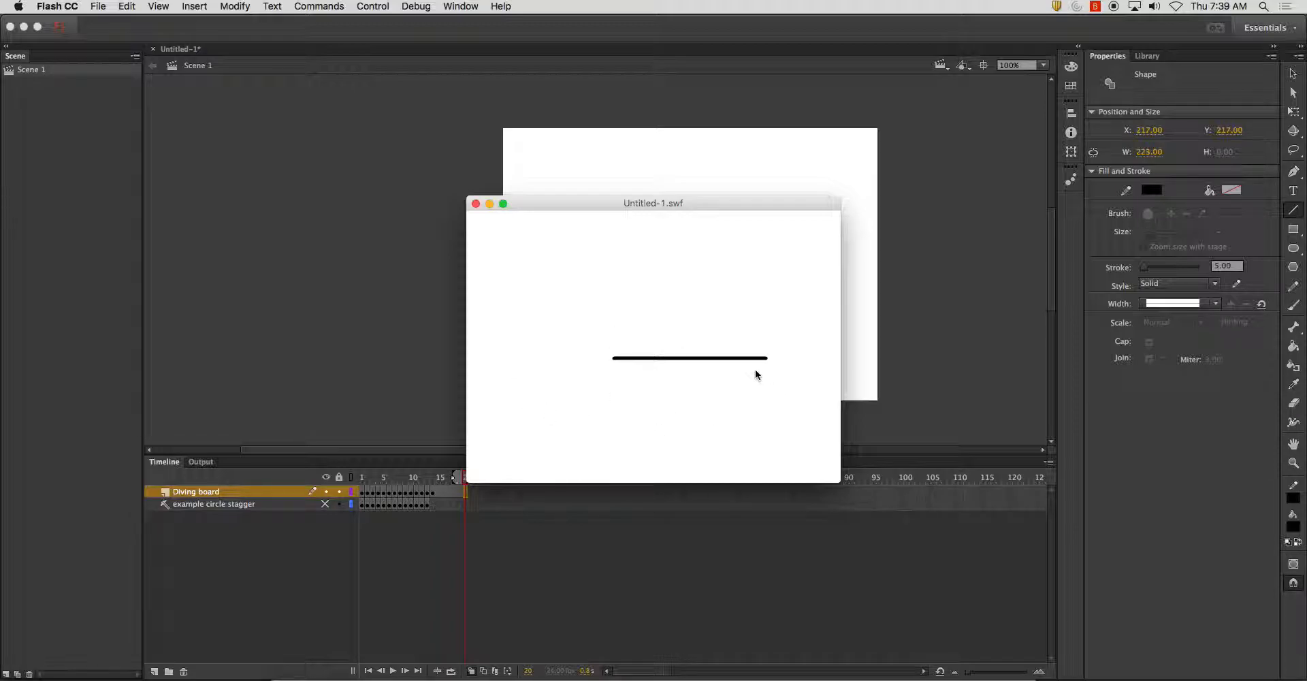
{"action": "left_click", "coordinate": [475, 204]}
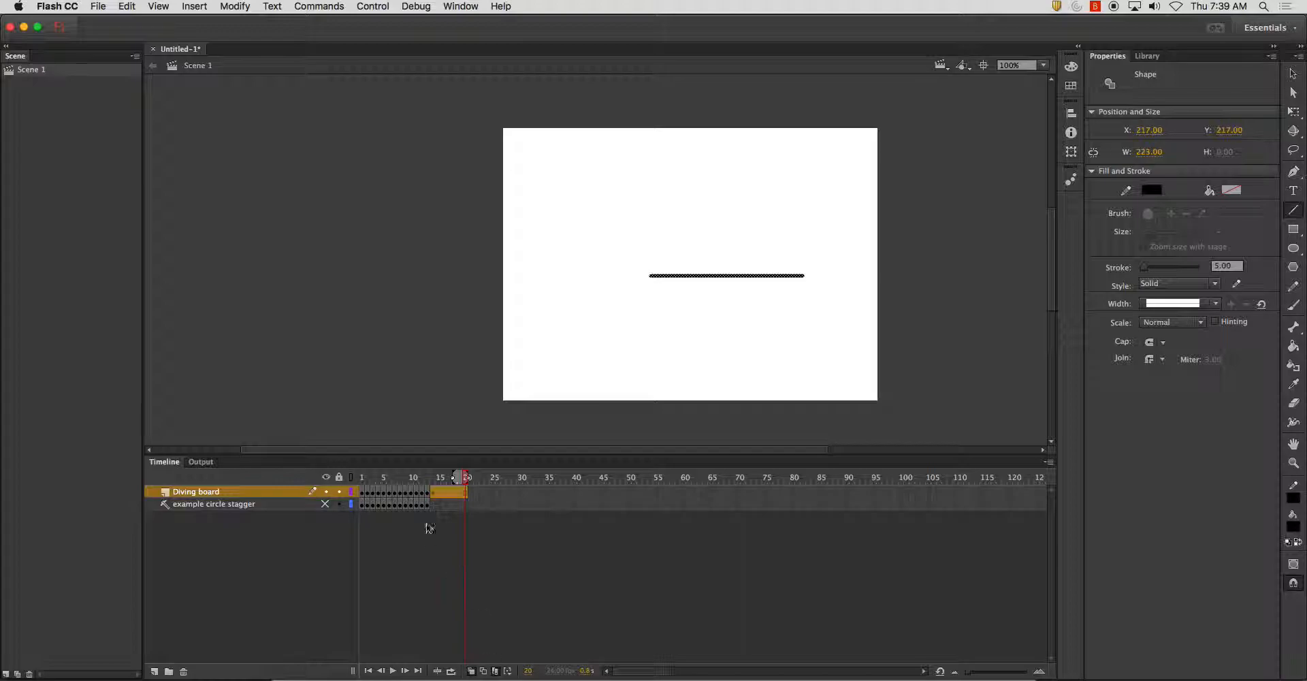
Step: Extend the multiple-frame editing range back to frame 1 and trim the uneven right tips off the board lines across all frames
{"action": "left_click_drag", "start_coordinate": [454, 480], "coordinate": [361, 478]}
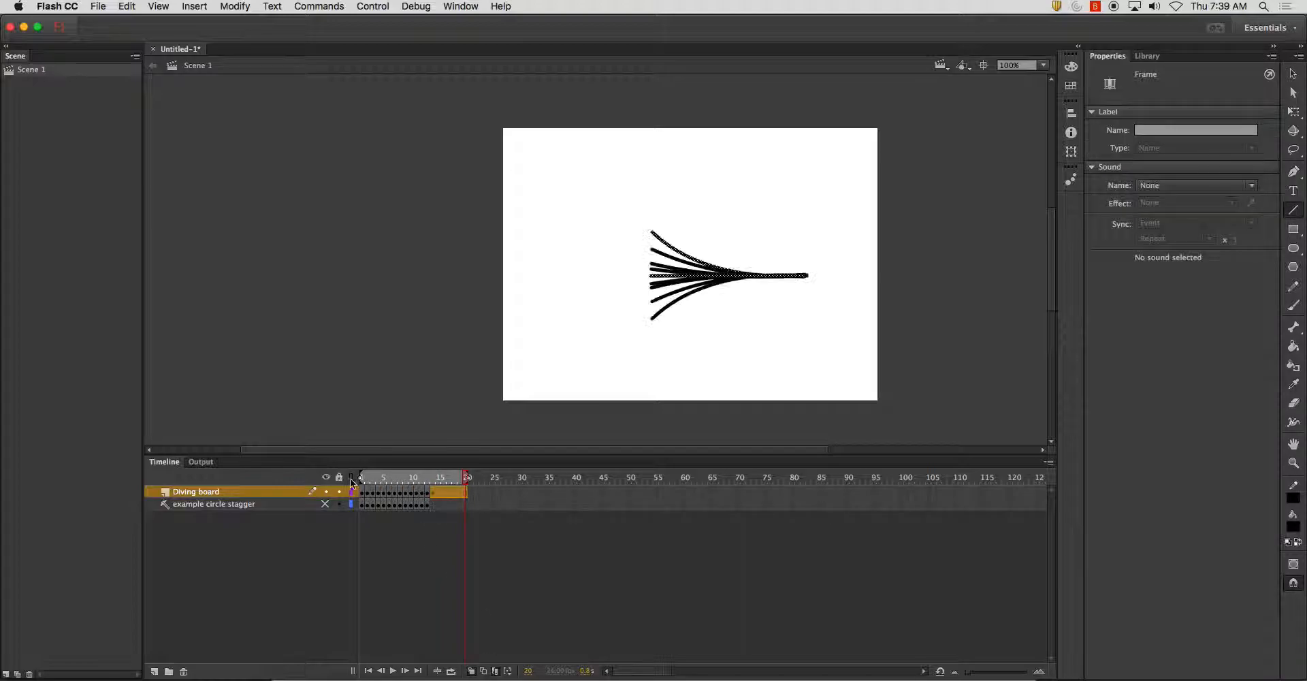
{"action": "key", "text": "v"}
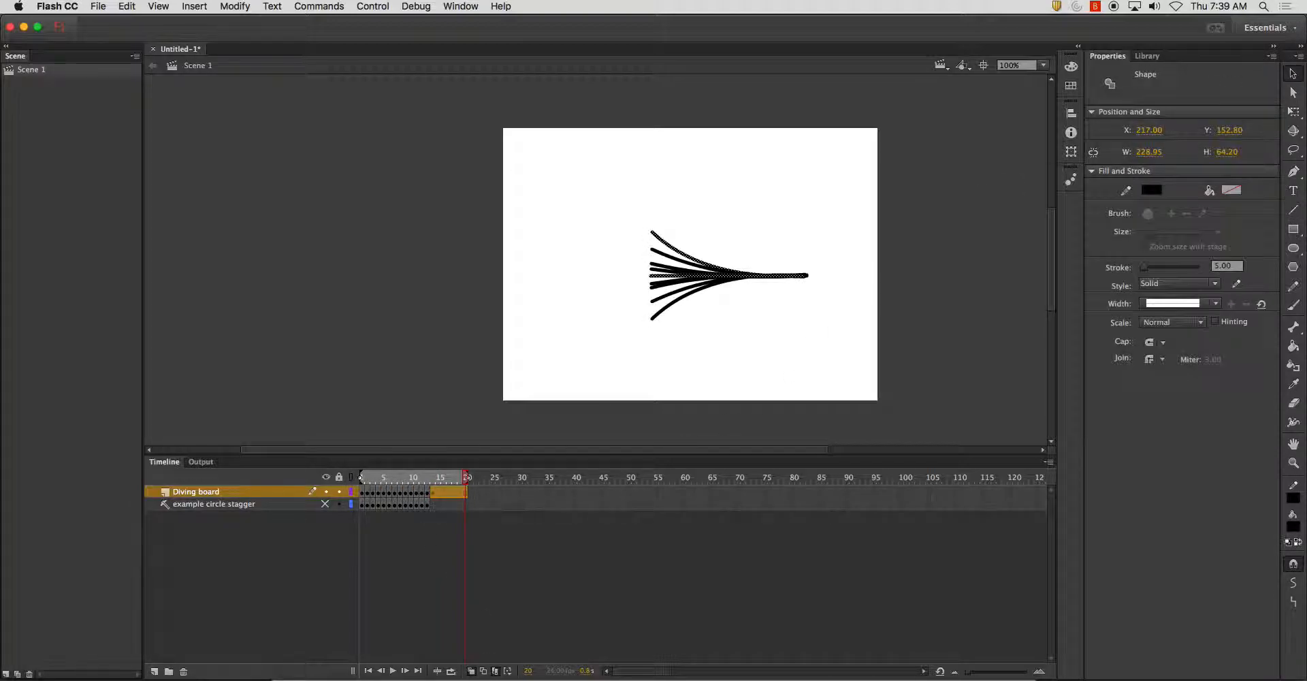
{"action": "left_click_drag", "start_coordinate": [837, 197], "coordinate": [804, 321]}
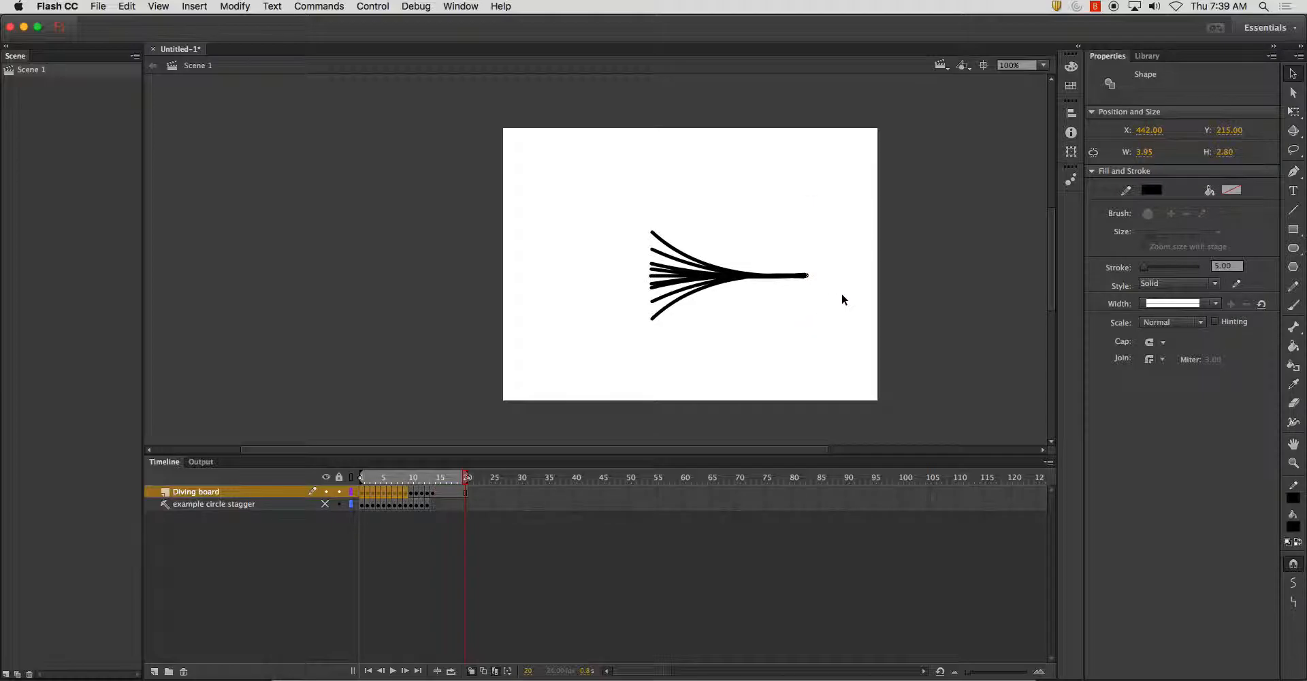
{"action": "key", "text": "Delete"}
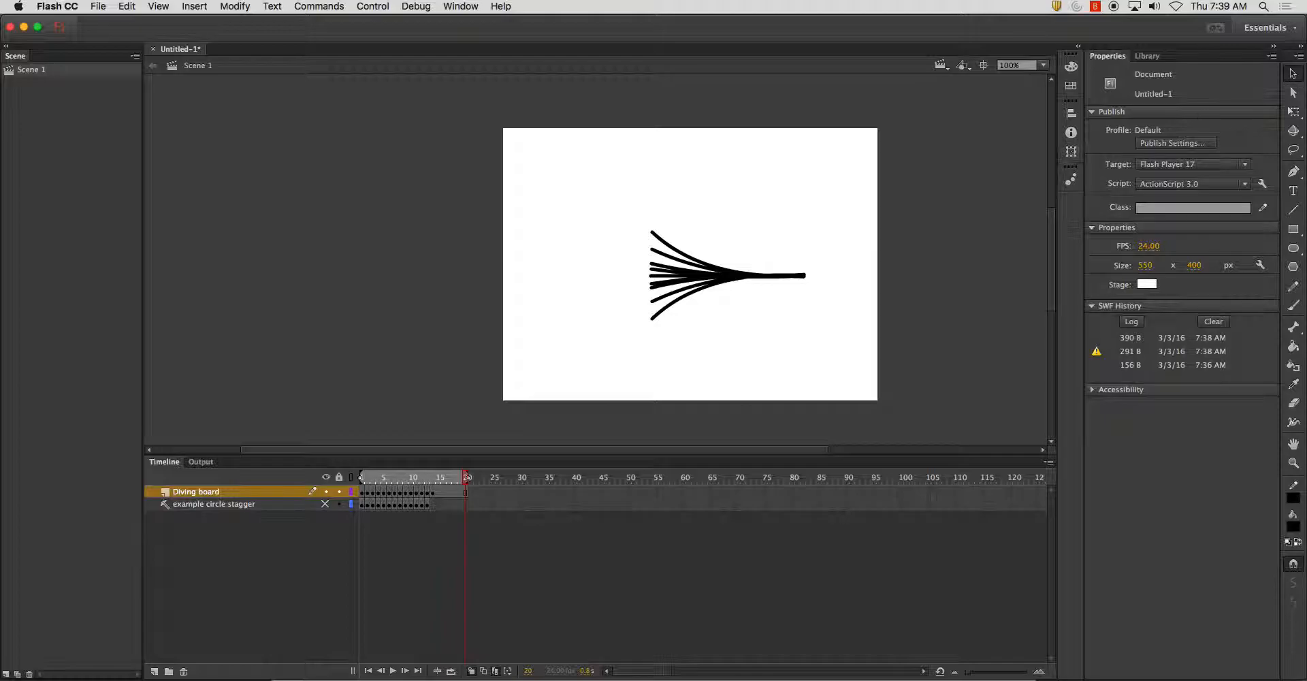
{"action": "left_click_drag", "start_coordinate": [803, 308], "coordinate": [851, 301]}
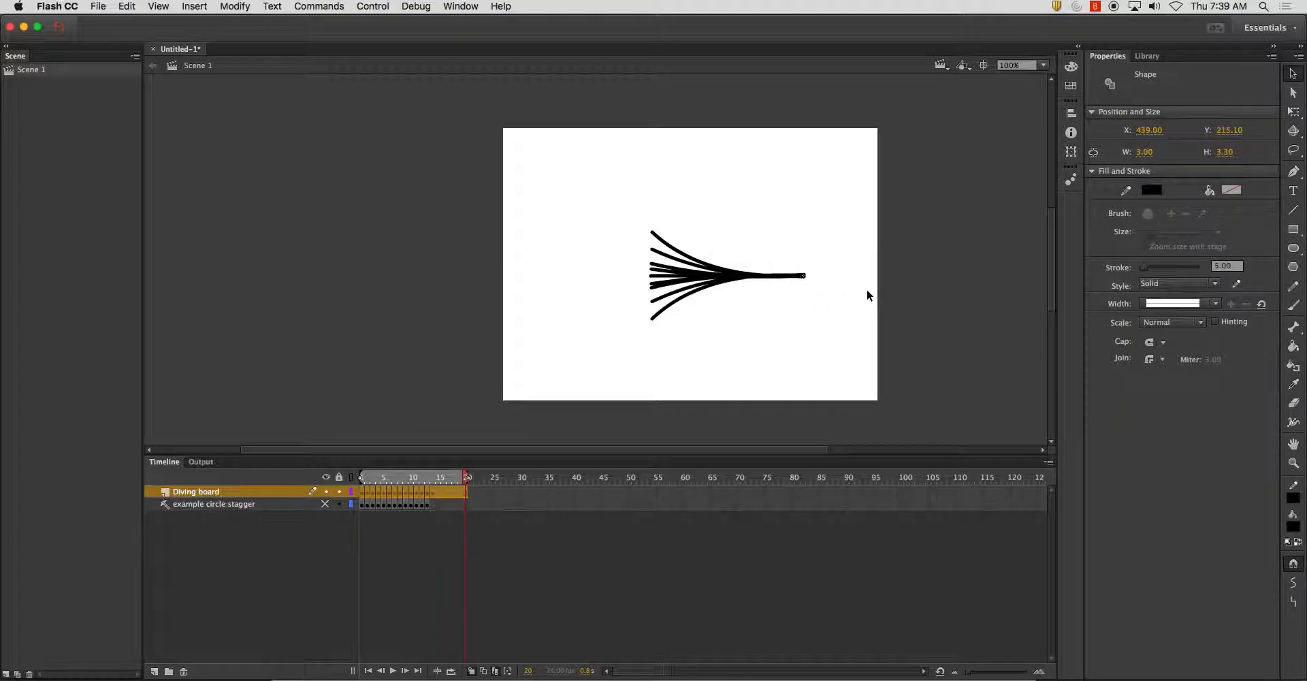
{"action": "left_click", "coordinate": [867, 289]}
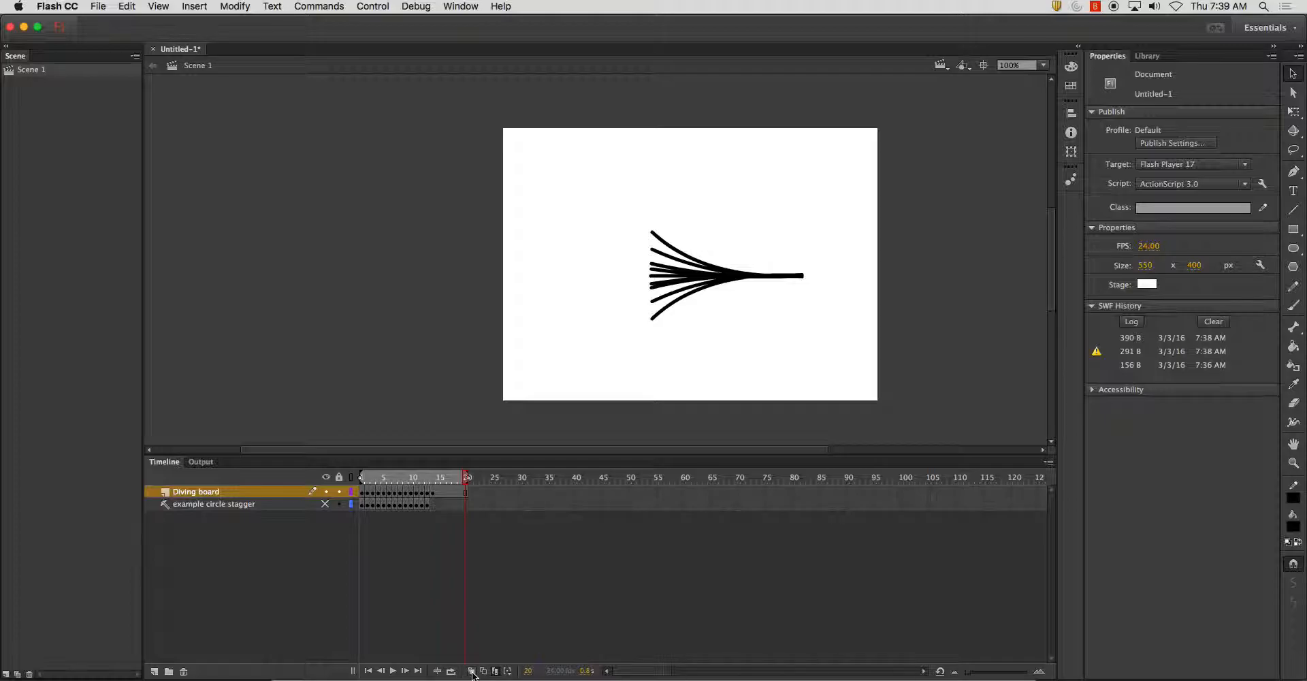
Step: Test the movie with the trimmed board lines and move the preview window aside to watch the vibration settle
{"action": "key", "text": "super+Return"}
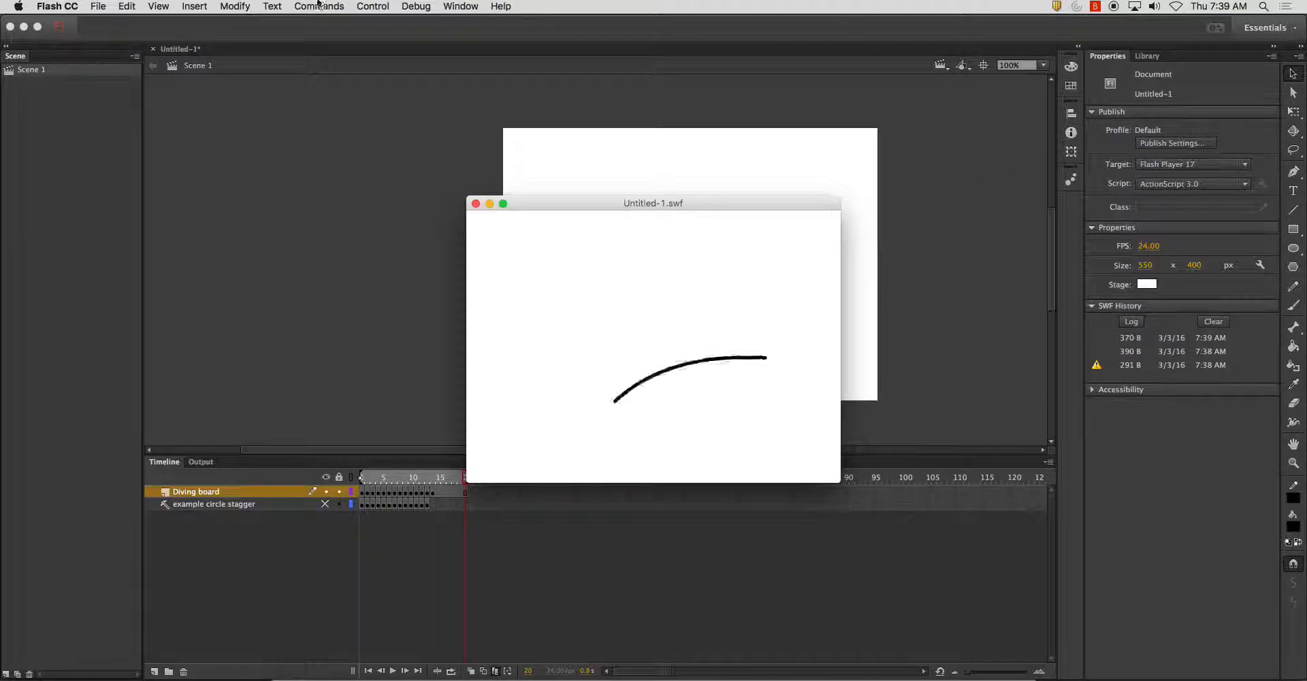
{"action": "left_click_drag", "start_coordinate": [555, 207], "coordinate": [445, 136]}
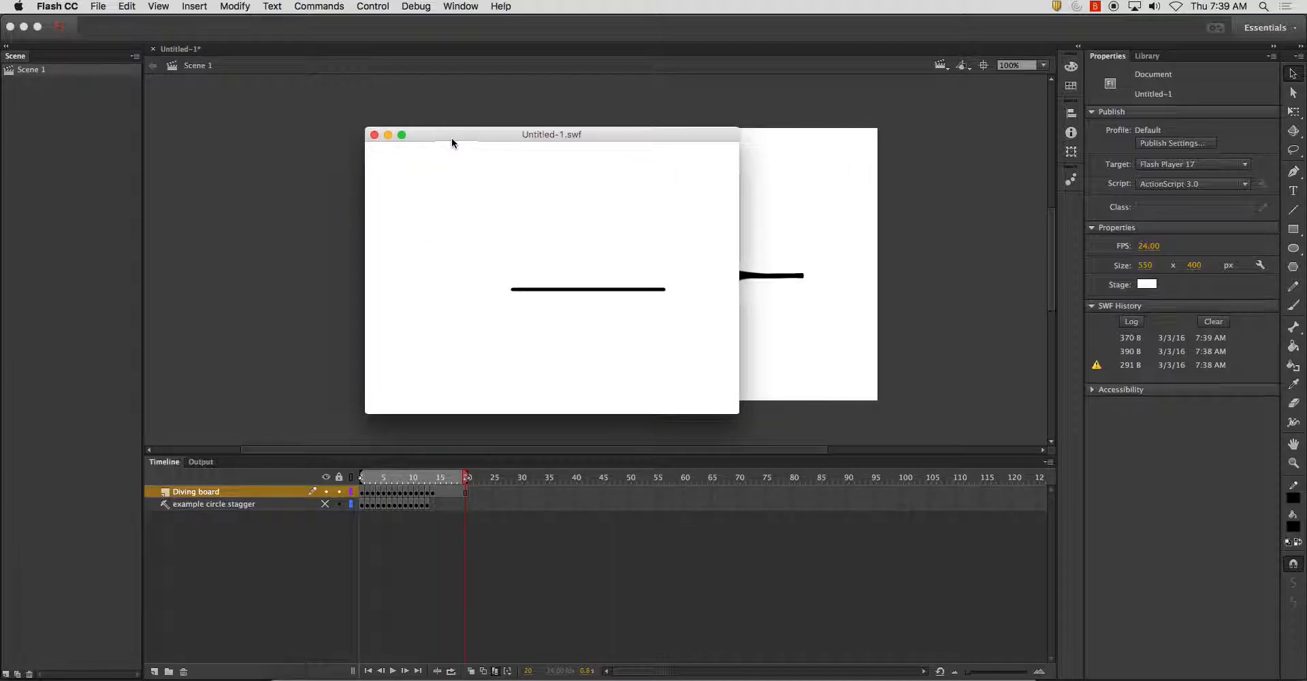